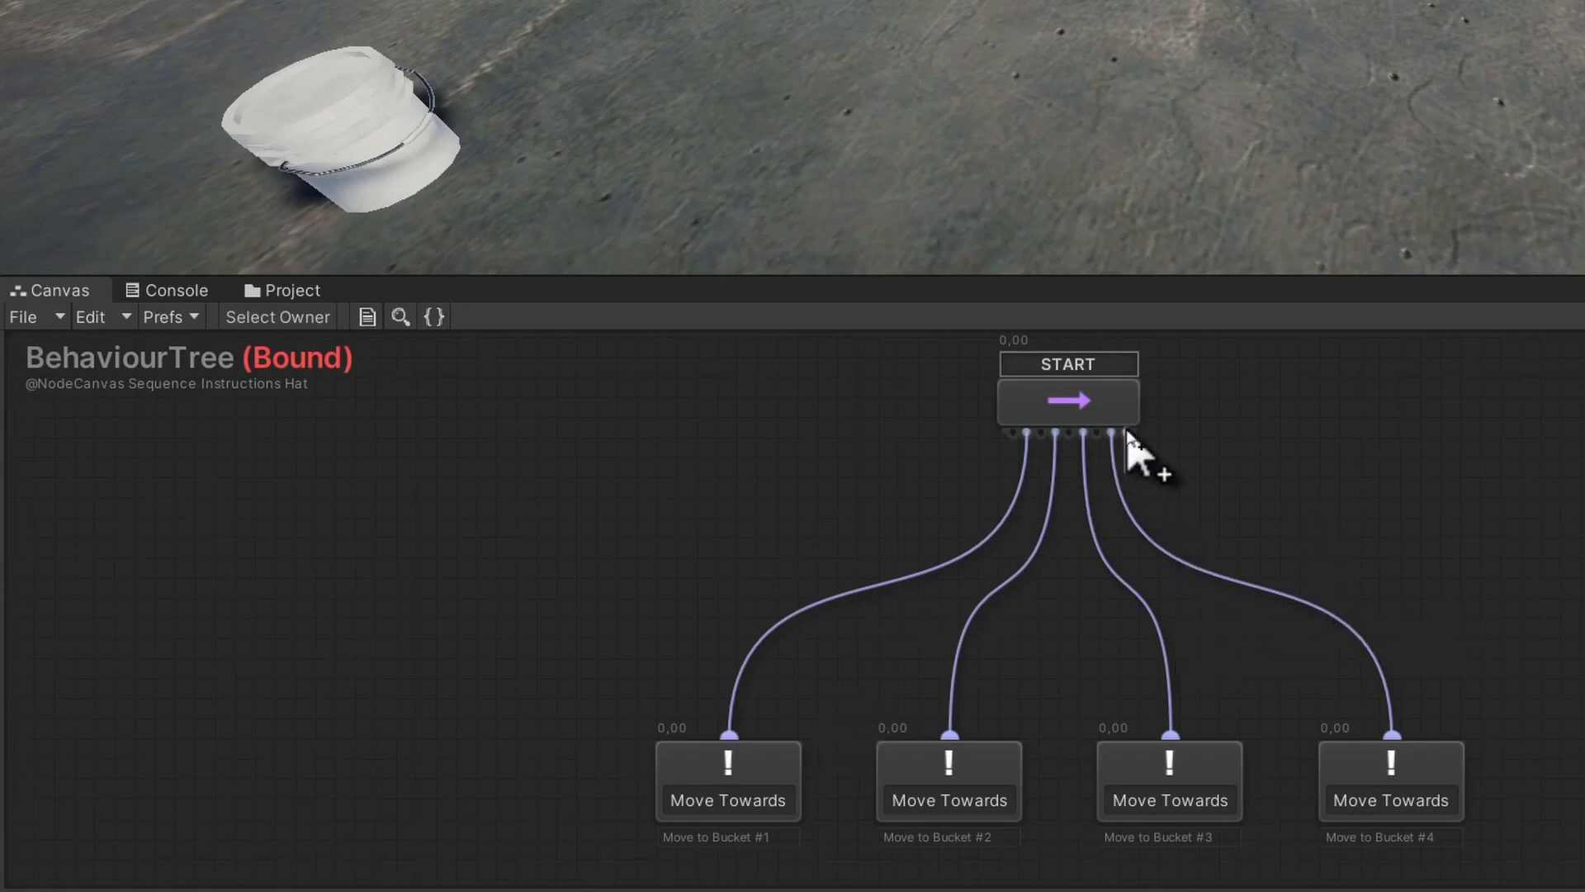
Step: Examine the settings of the START Sequencer and its four Move Towards nodes for Buckets #1 to #4
{"action": "left_click", "coordinate": [1106, 412]}
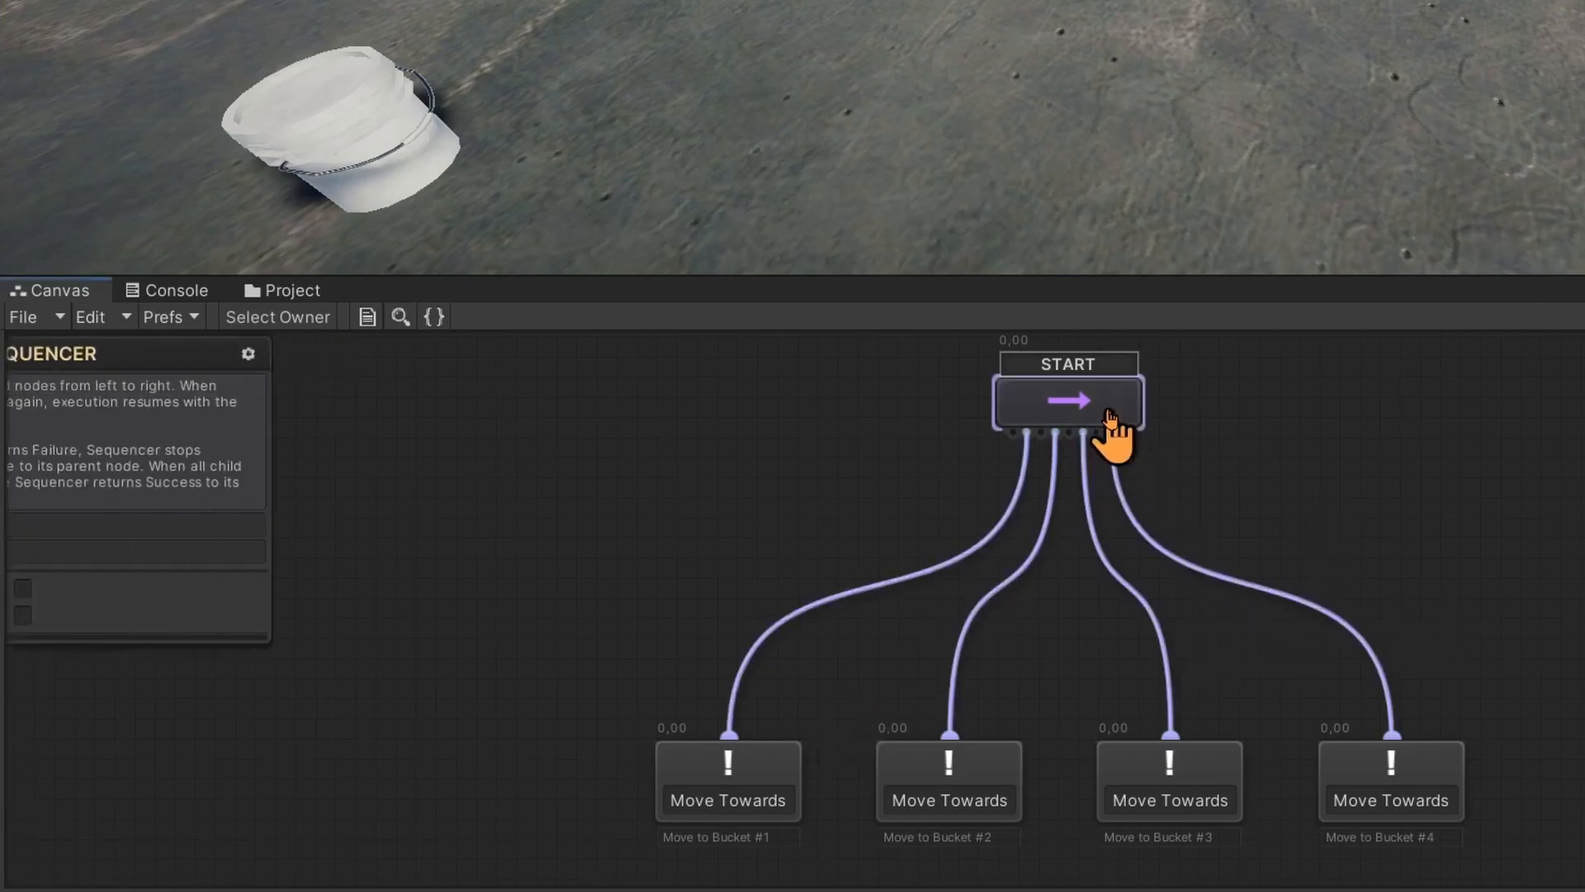
{"action": "left_click", "coordinate": [766, 789]}
{"action": "left_click", "coordinate": [997, 791]}
{"action": "left_click", "coordinate": [1207, 791]}
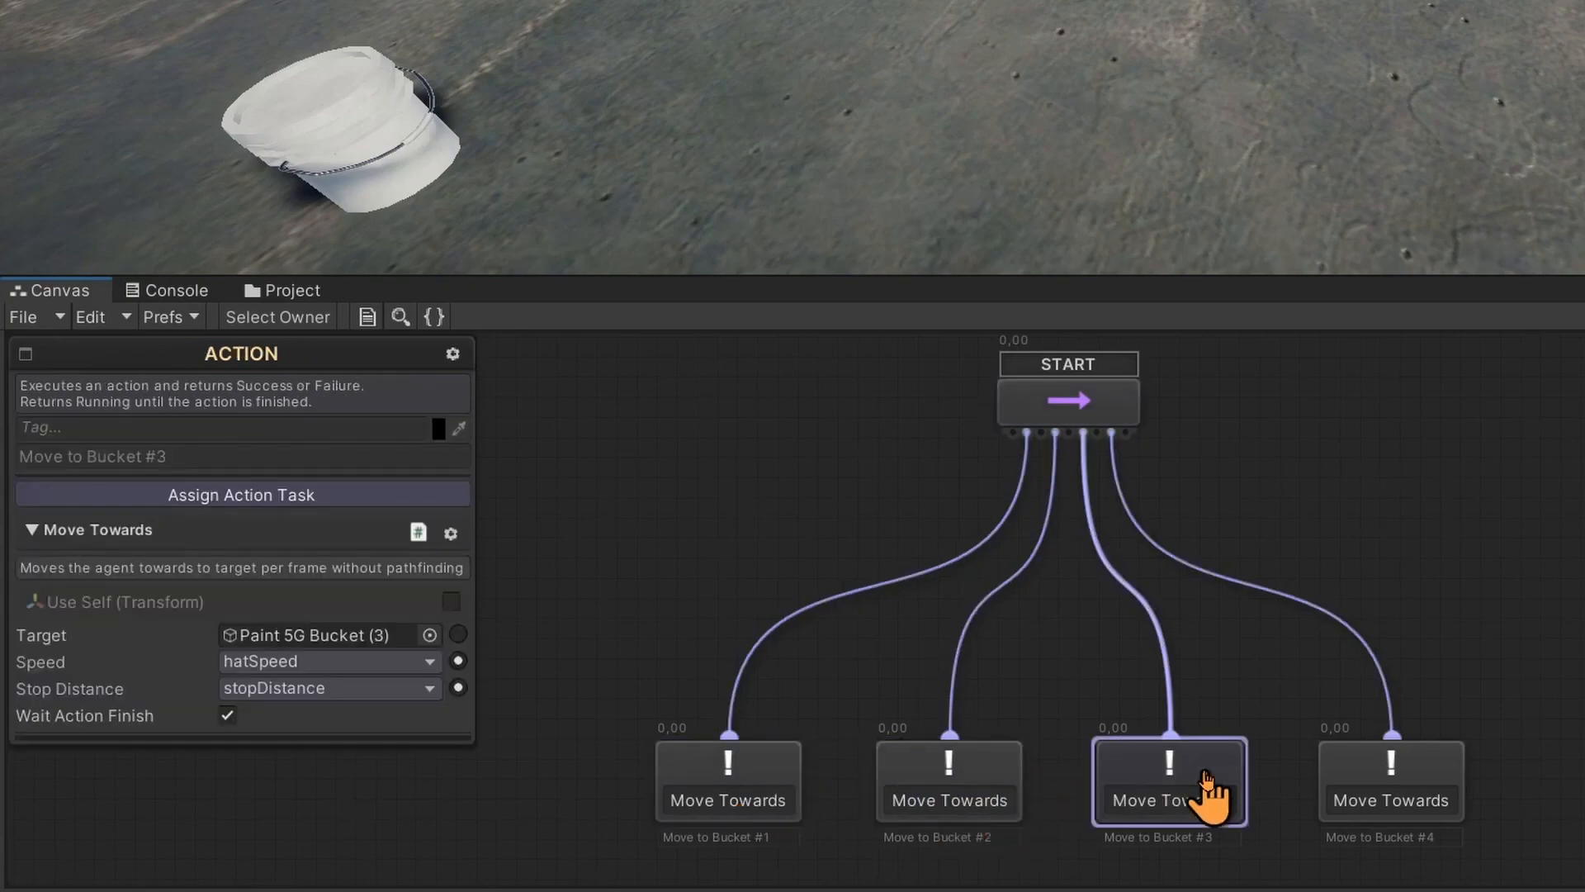
{"action": "left_click", "coordinate": [1387, 788]}
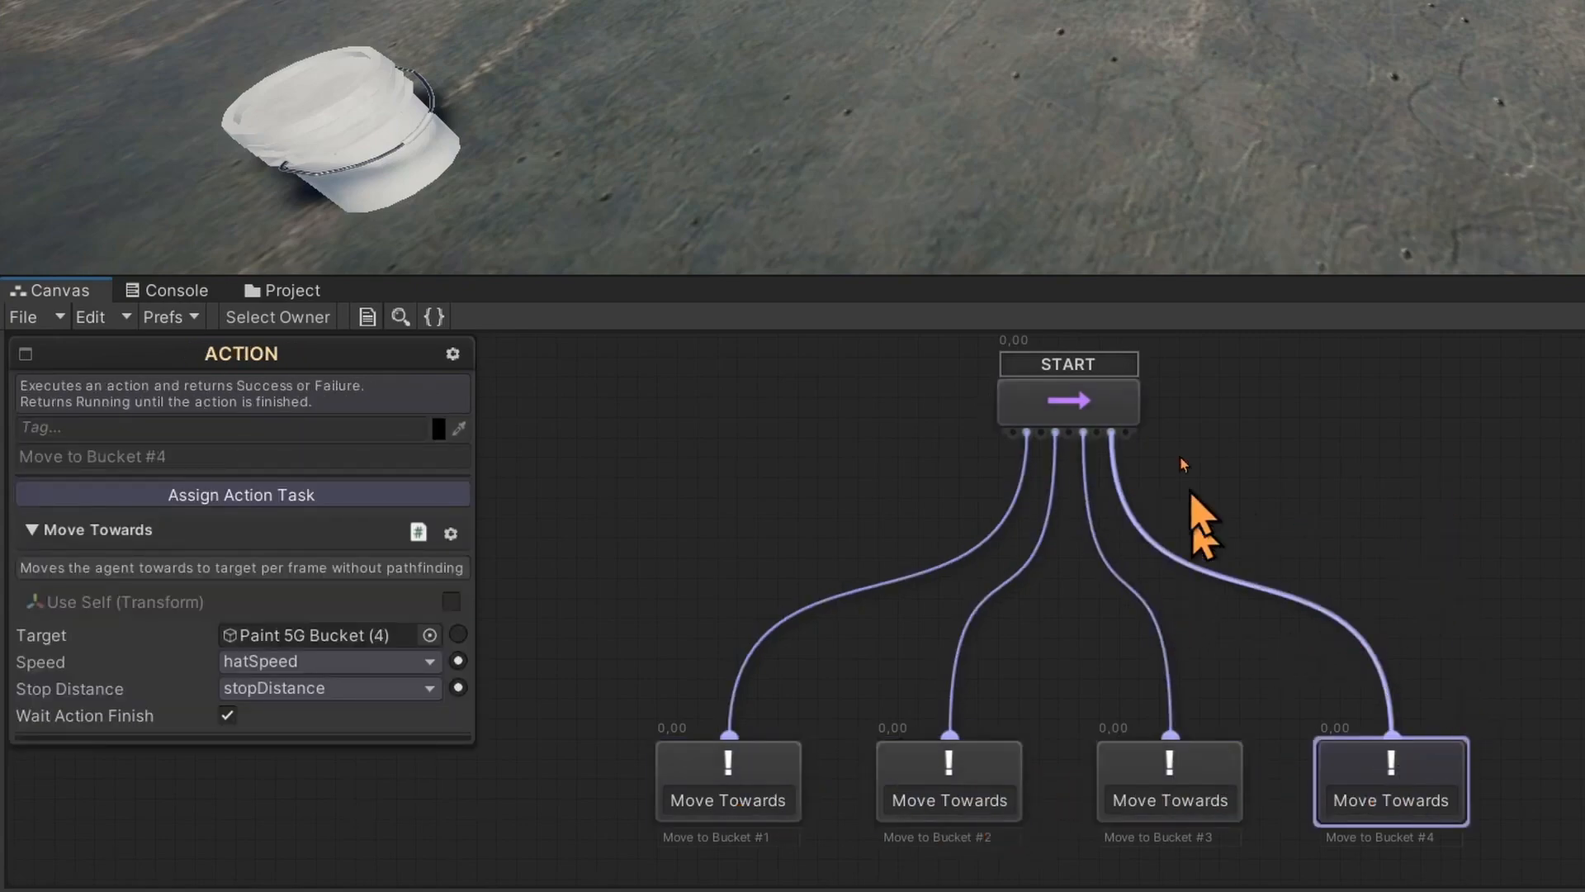
Step: Run the scene and inspect the START Sequencer node while the behaviour tree executes
{"action": "left_click", "coordinate": [766, 38]}
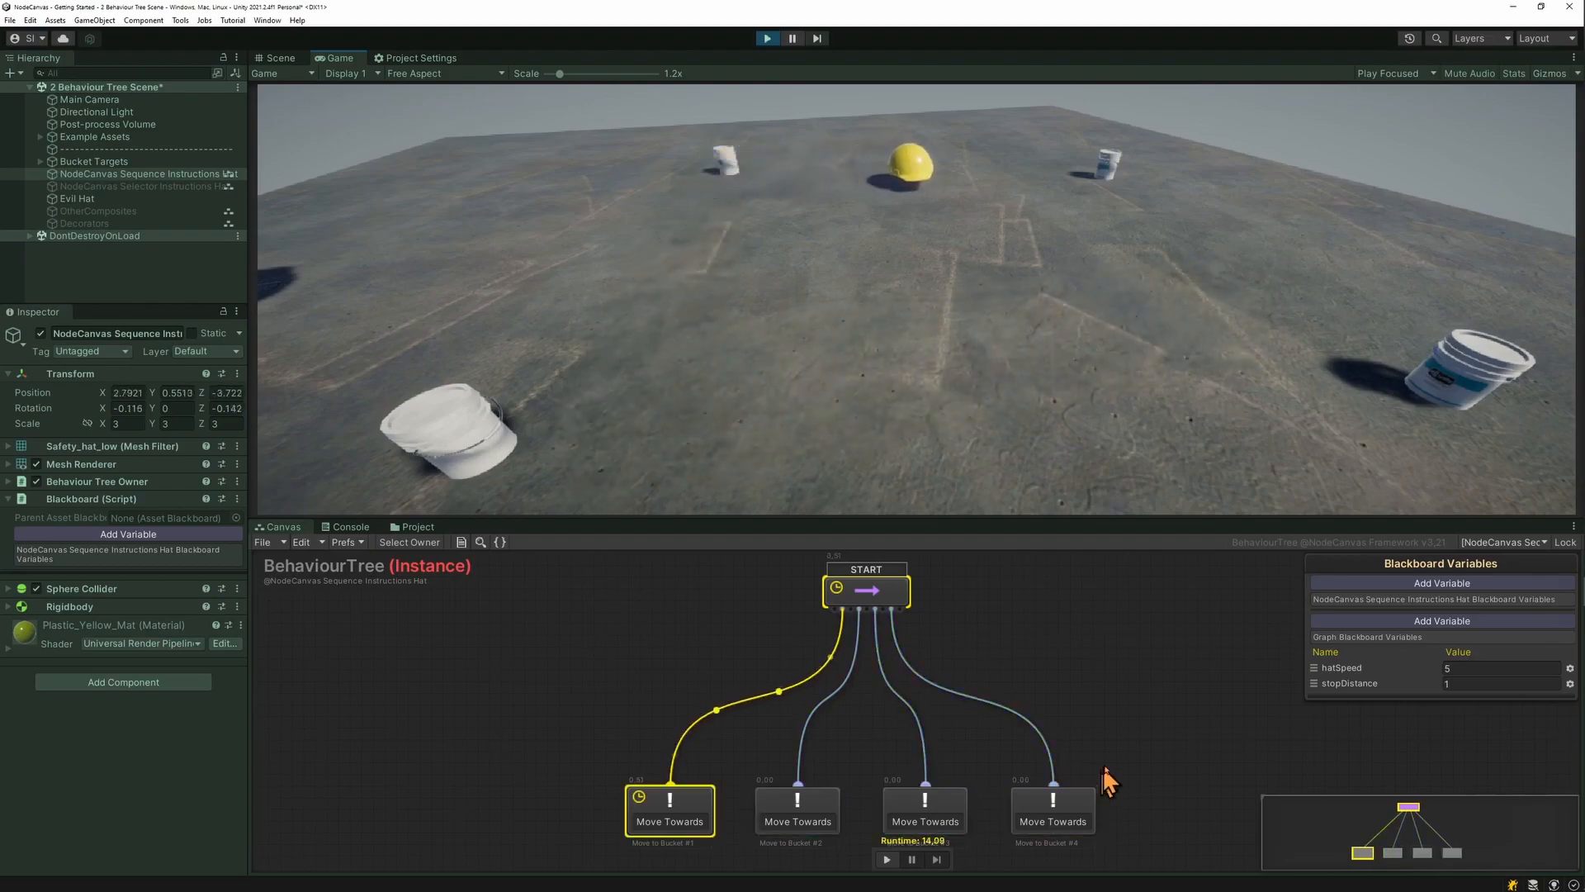
{"action": "left_click", "coordinate": [882, 594]}
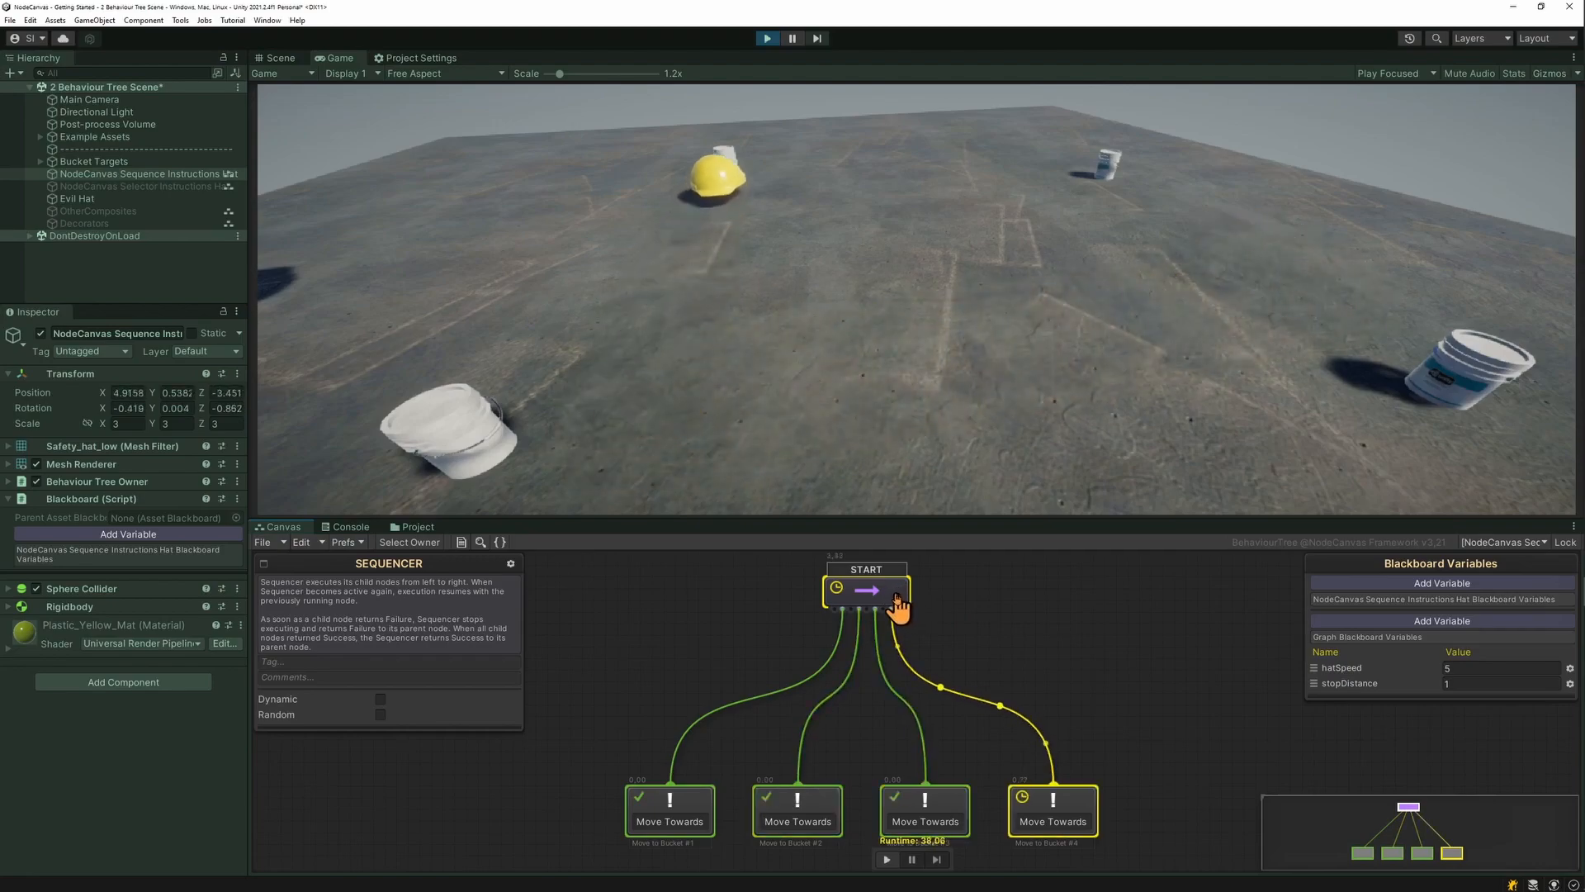
{"action": "left_click", "coordinate": [954, 607]}
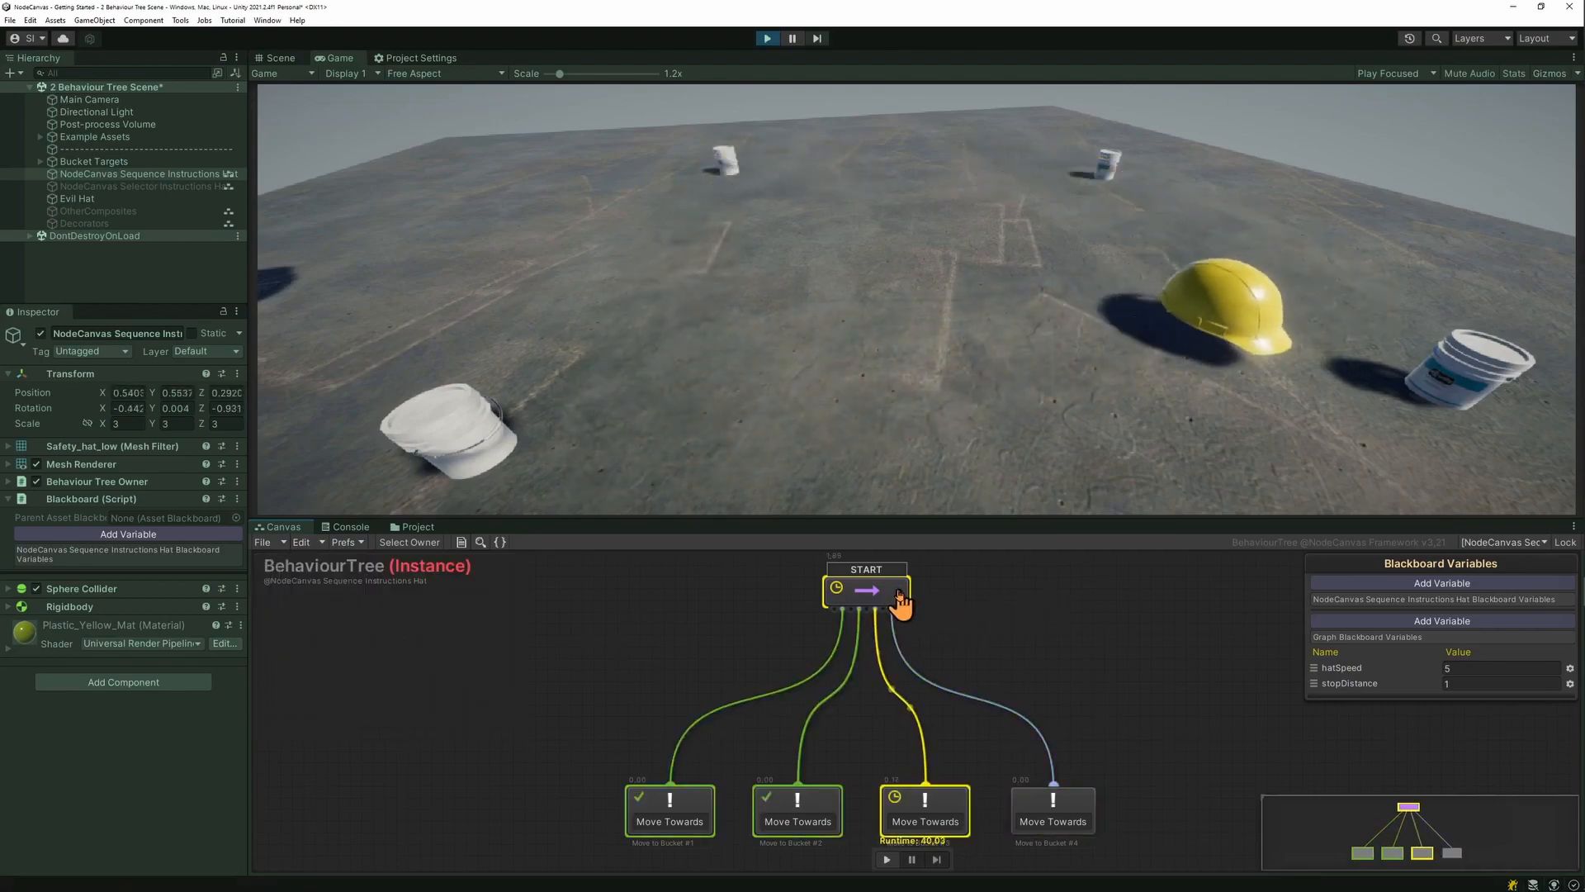
Step: Replace the START Sequencer node with a Selector composite
{"action": "left_click", "coordinate": [898, 591]}
{"action": "right_click", "coordinate": [898, 591]}
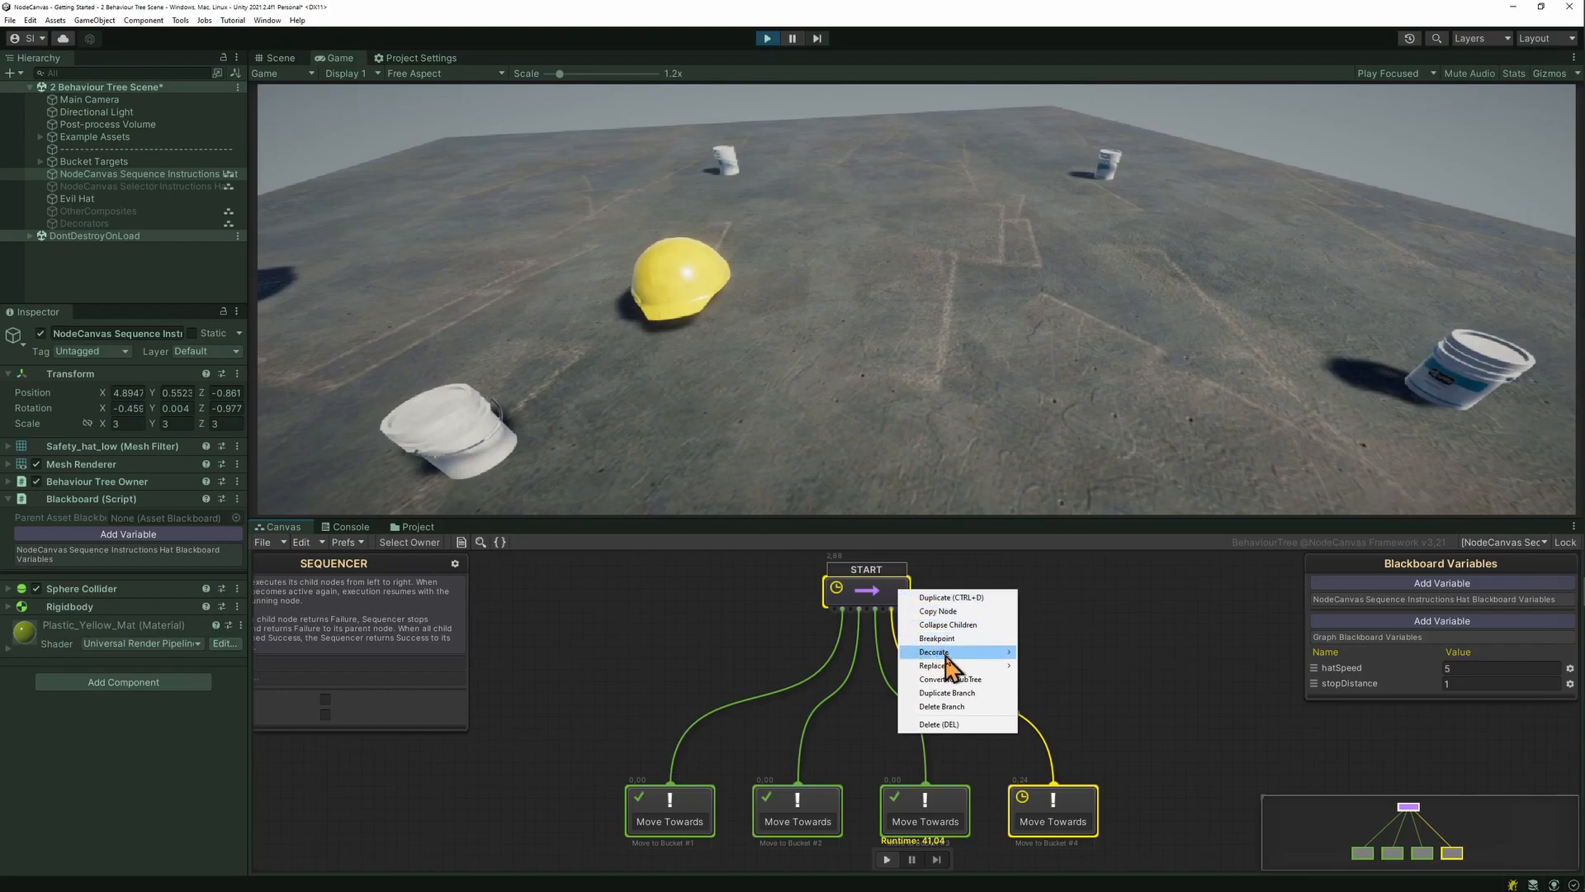
{"action": "mouse_move", "coordinate": [1042, 665]}
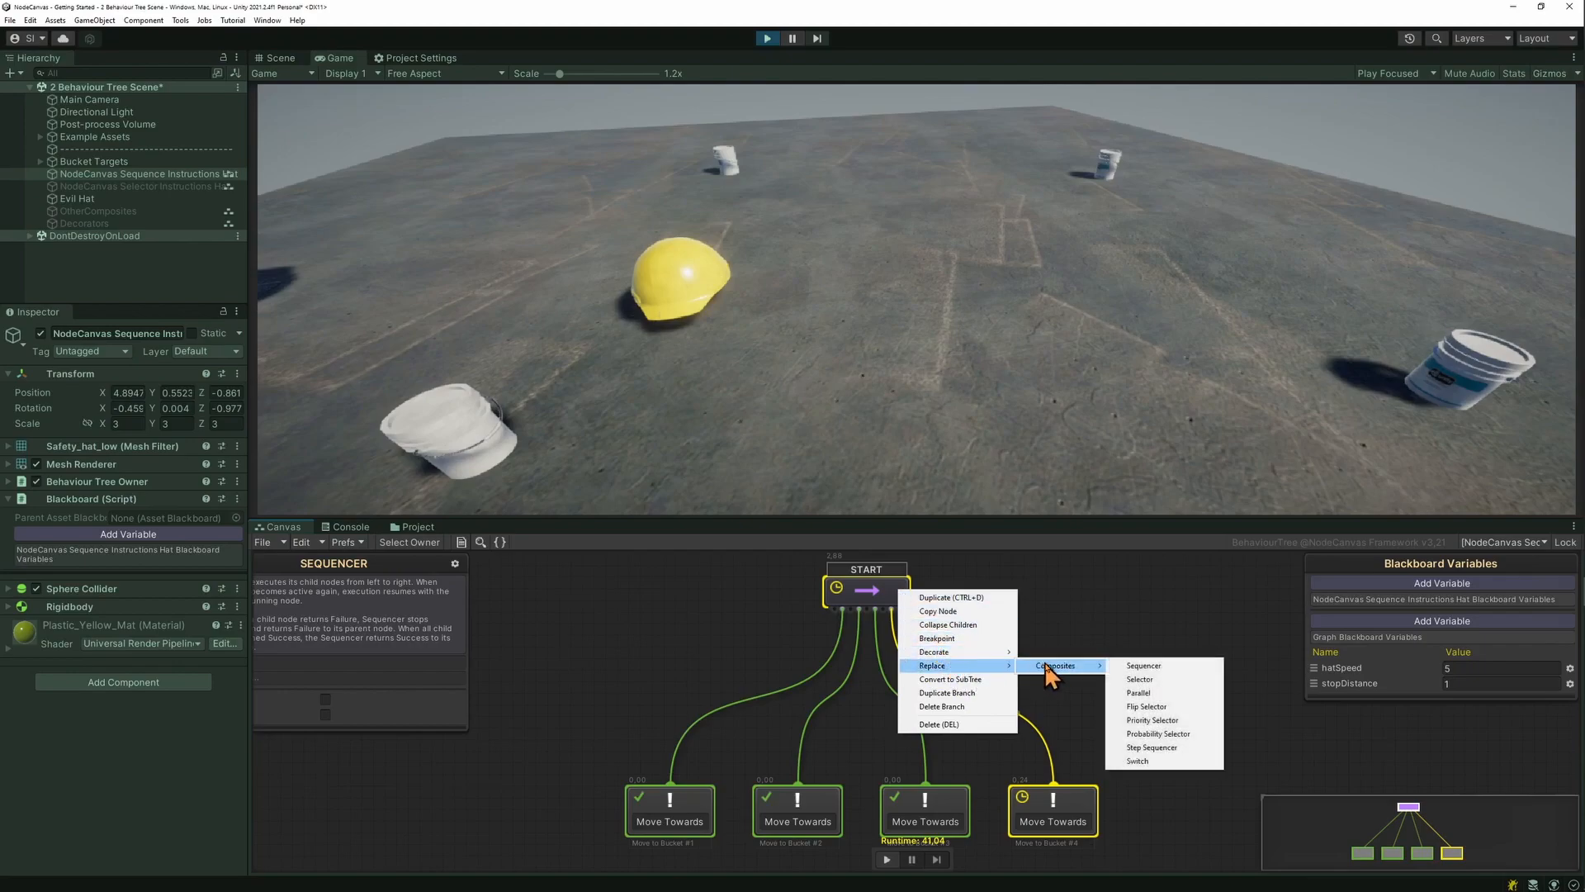
{"action": "left_click", "coordinate": [1169, 679]}
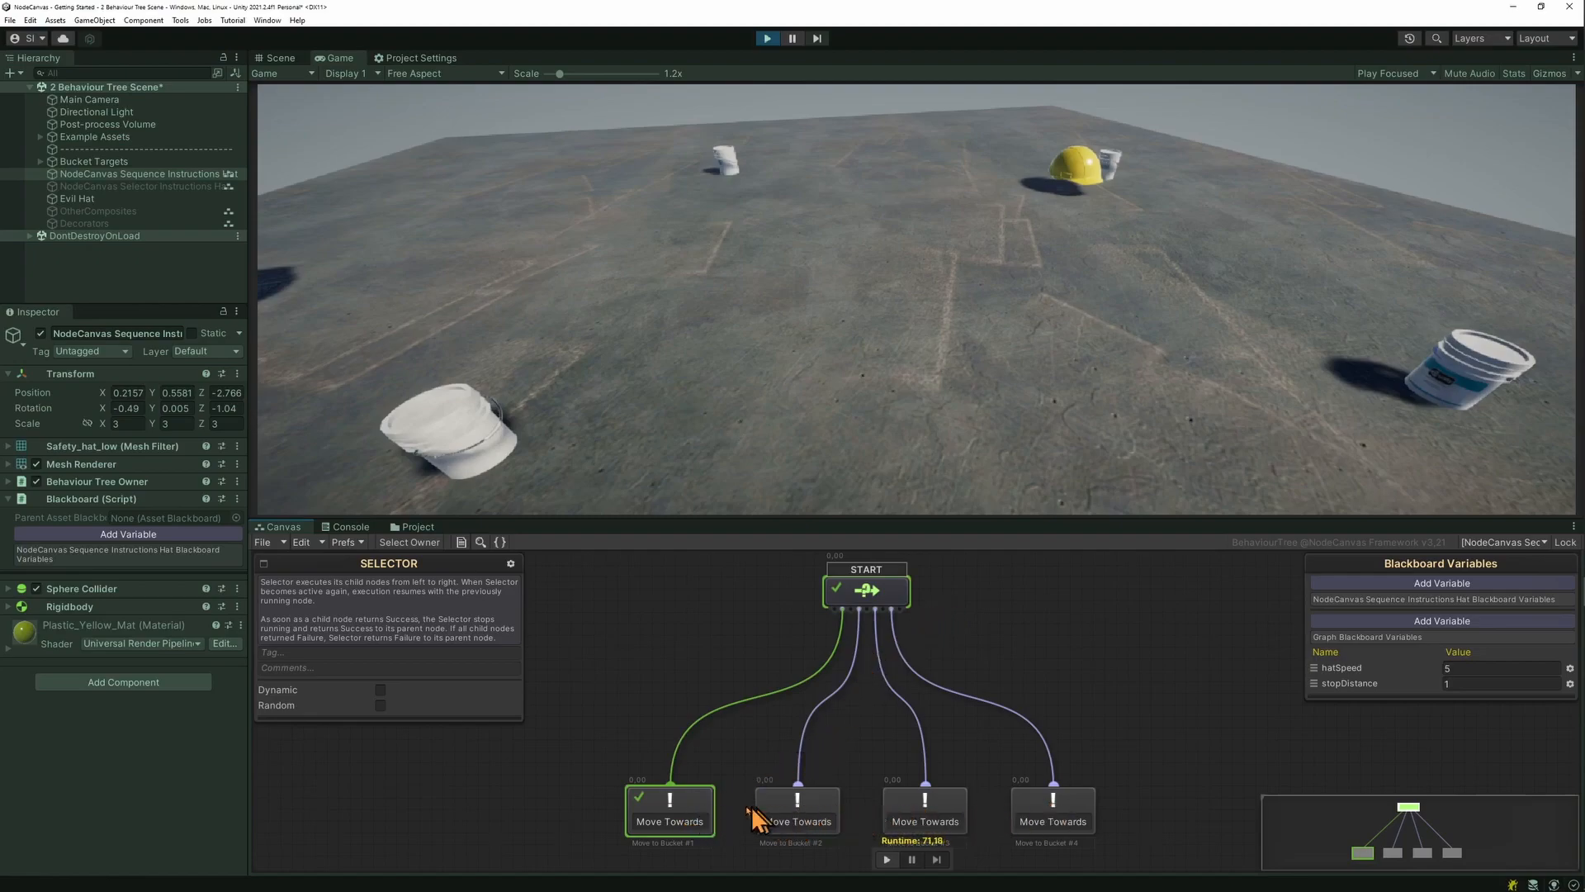
Step: Decorate the Move to Bucket #1 and Move to Bucket #2 action nodes with an Invert decorator each
{"action": "right_click", "coordinate": [706, 809]}
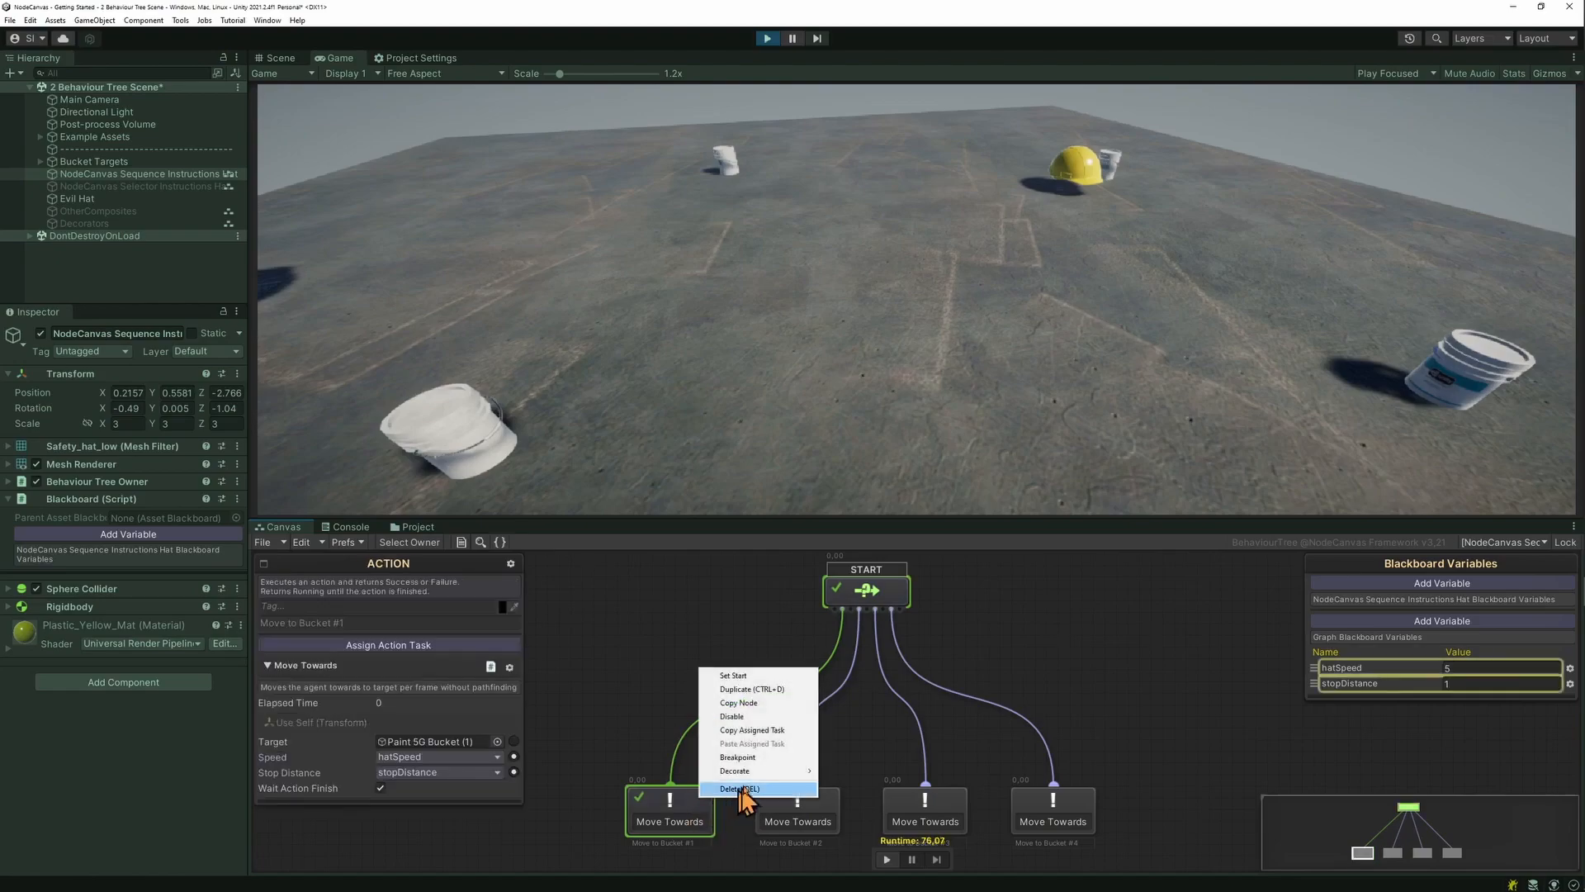
{"action": "mouse_move", "coordinate": [759, 774]}
{"action": "mouse_move", "coordinate": [868, 773]}
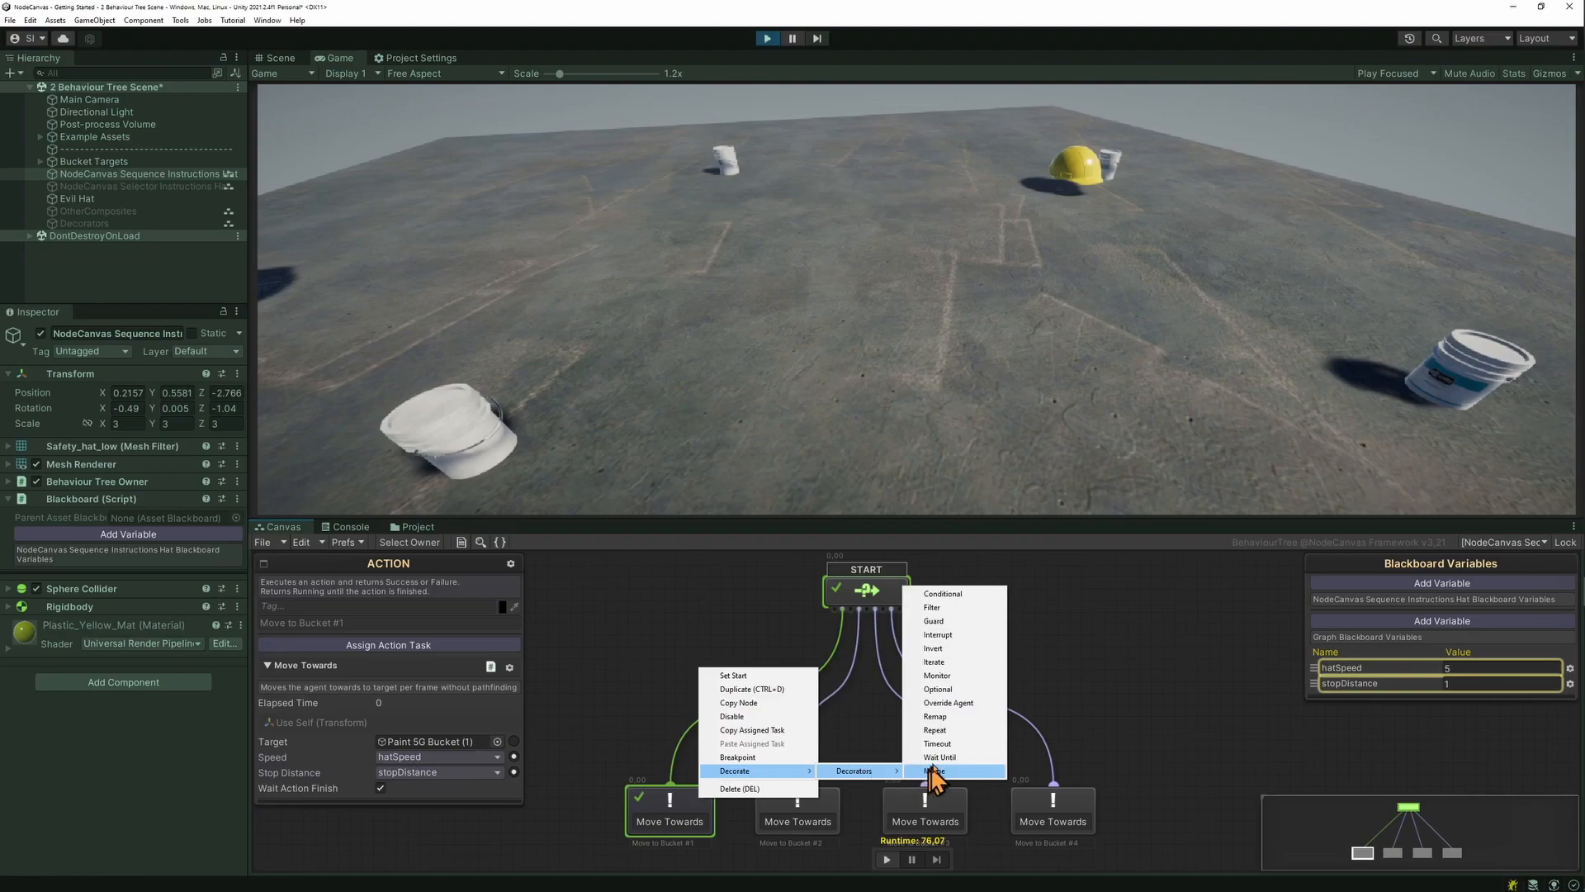
{"action": "left_click", "coordinate": [934, 648]}
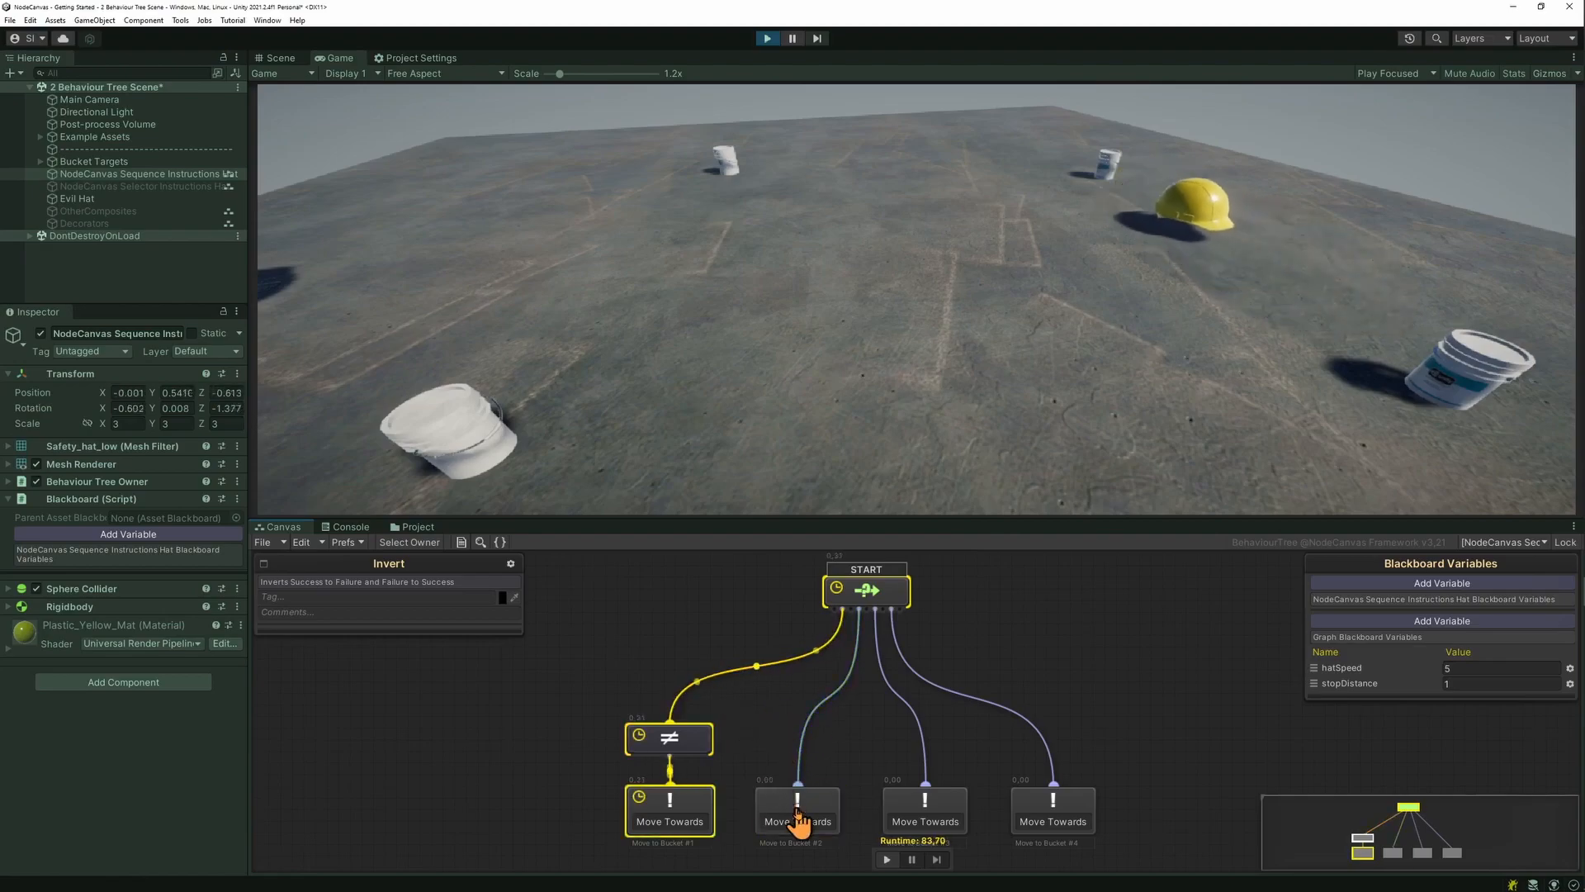
{"action": "right_click", "coordinate": [828, 815]}
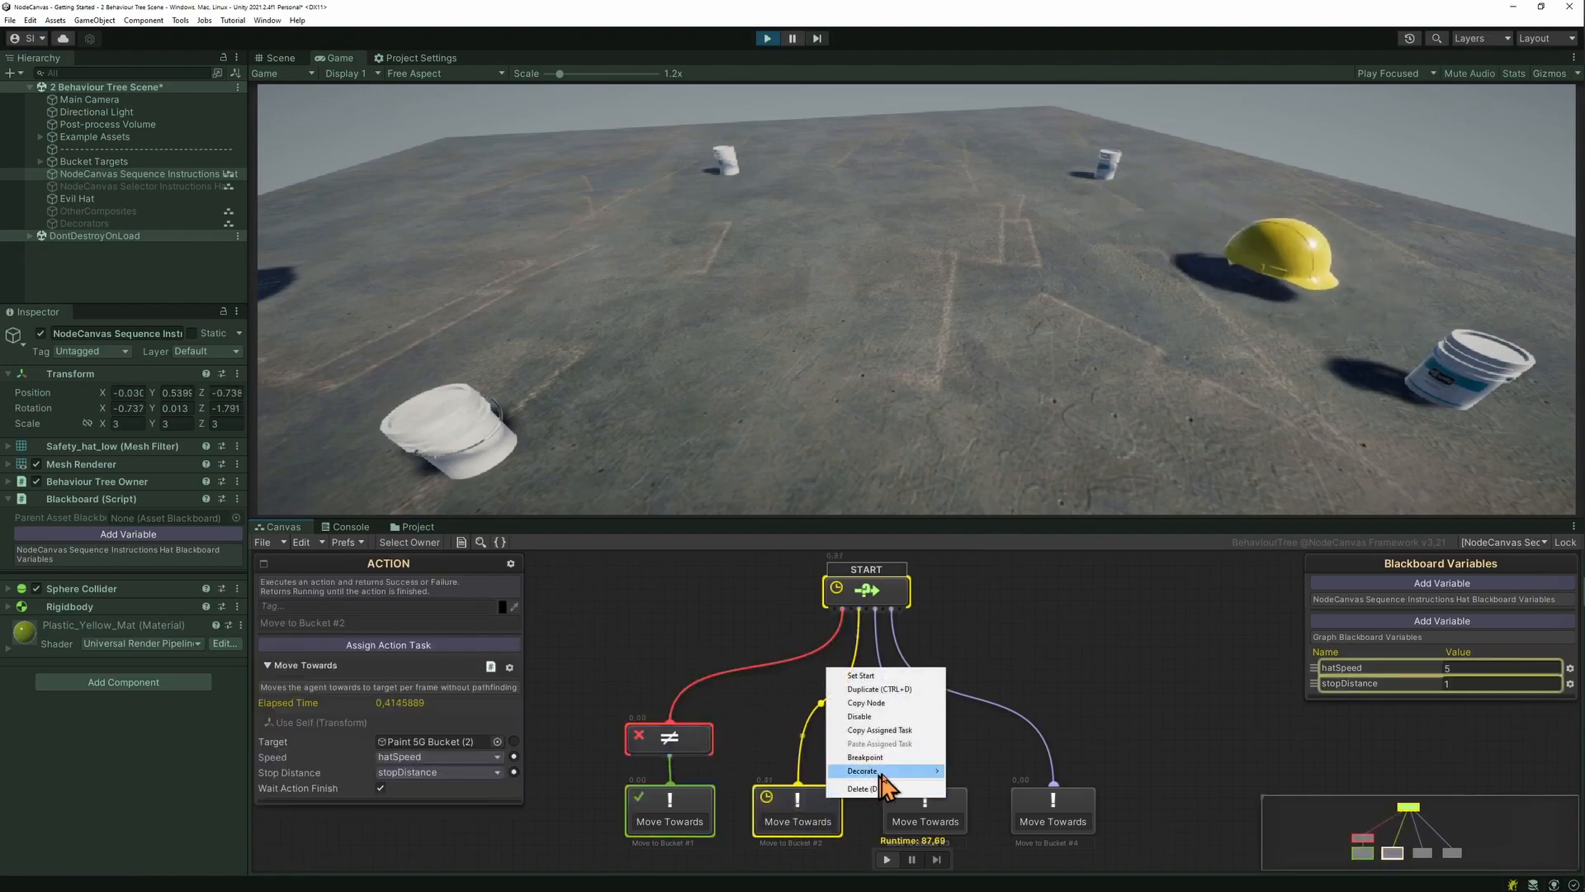
{"action": "mouse_move", "coordinate": [983, 771]}
{"action": "left_click", "coordinate": [1086, 641]}
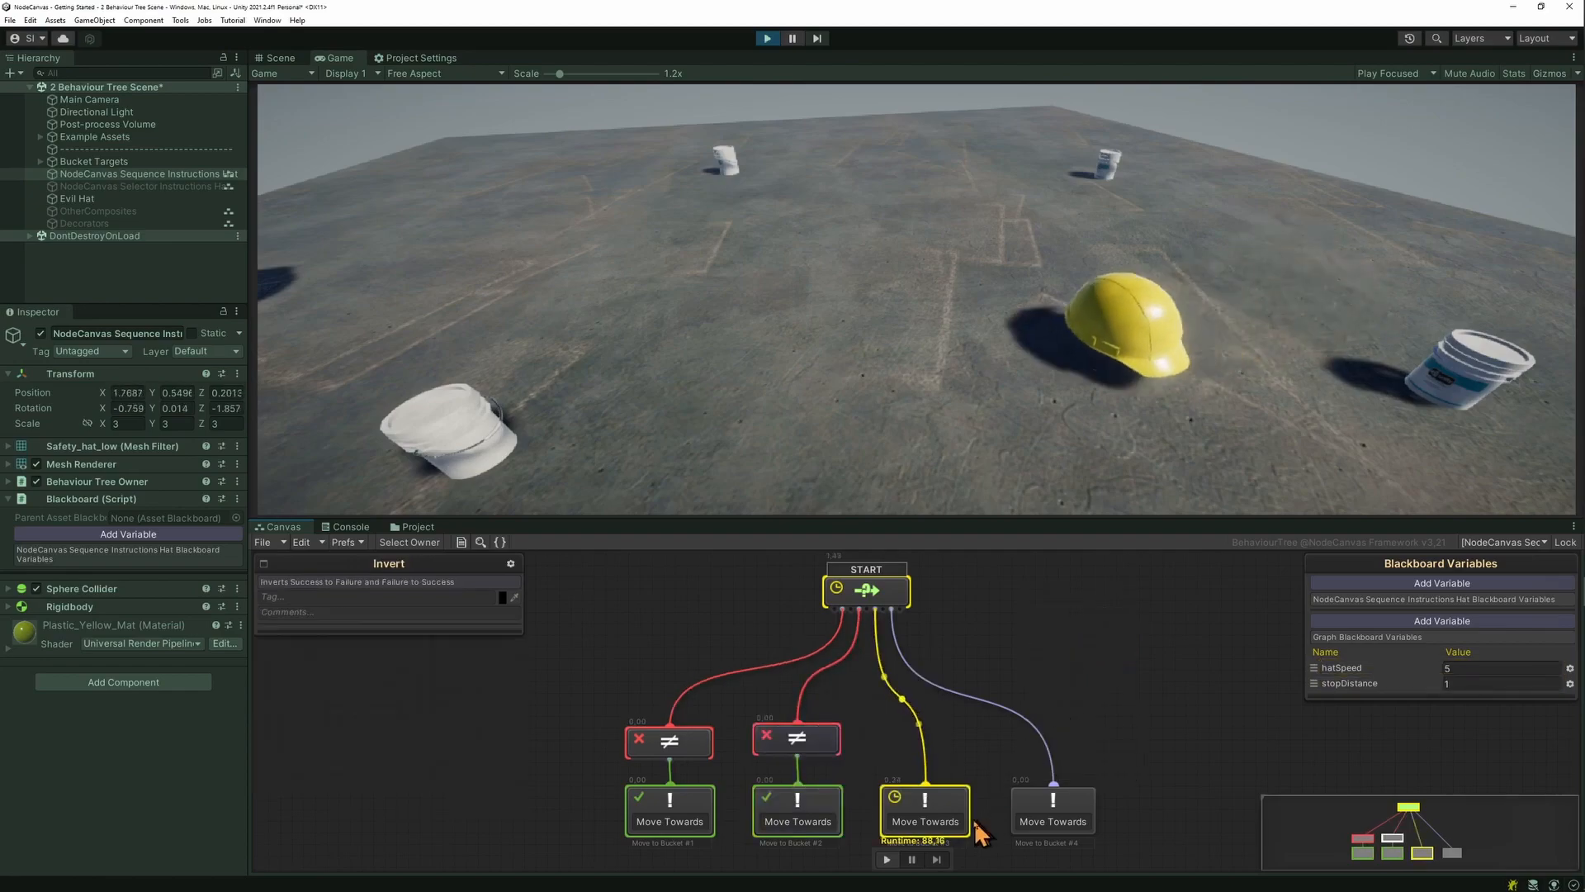
Step: Add Invert decorators to the Move to Bucket #3 and Move to Bucket #4 action nodes
{"action": "right_click", "coordinate": [946, 813]}
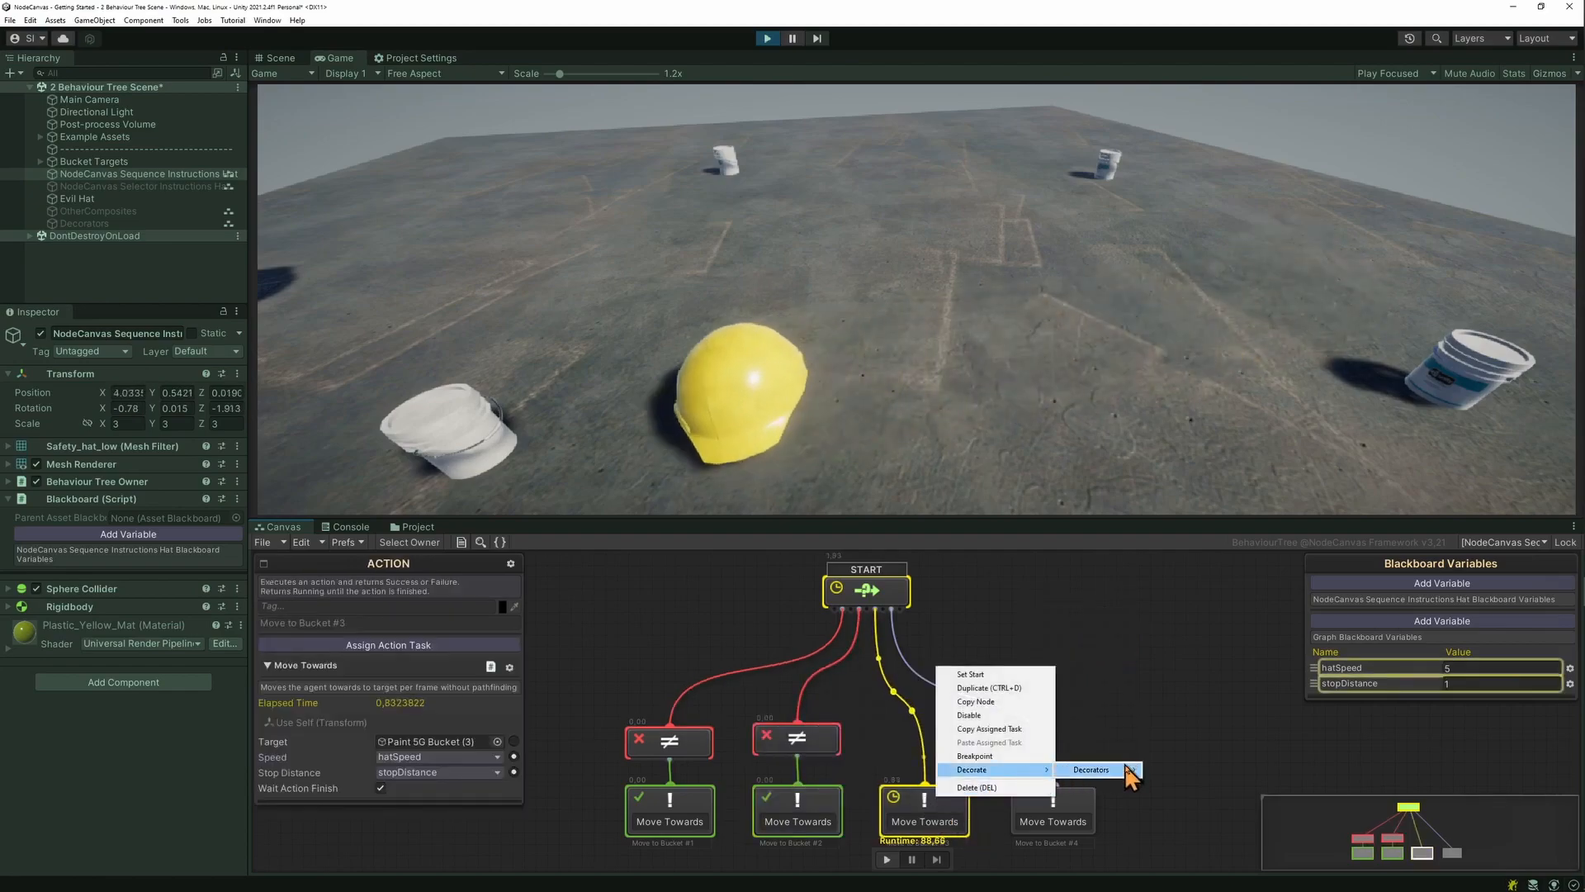
{"action": "mouse_move", "coordinate": [1131, 774]}
{"action": "left_click", "coordinate": [1191, 648]}
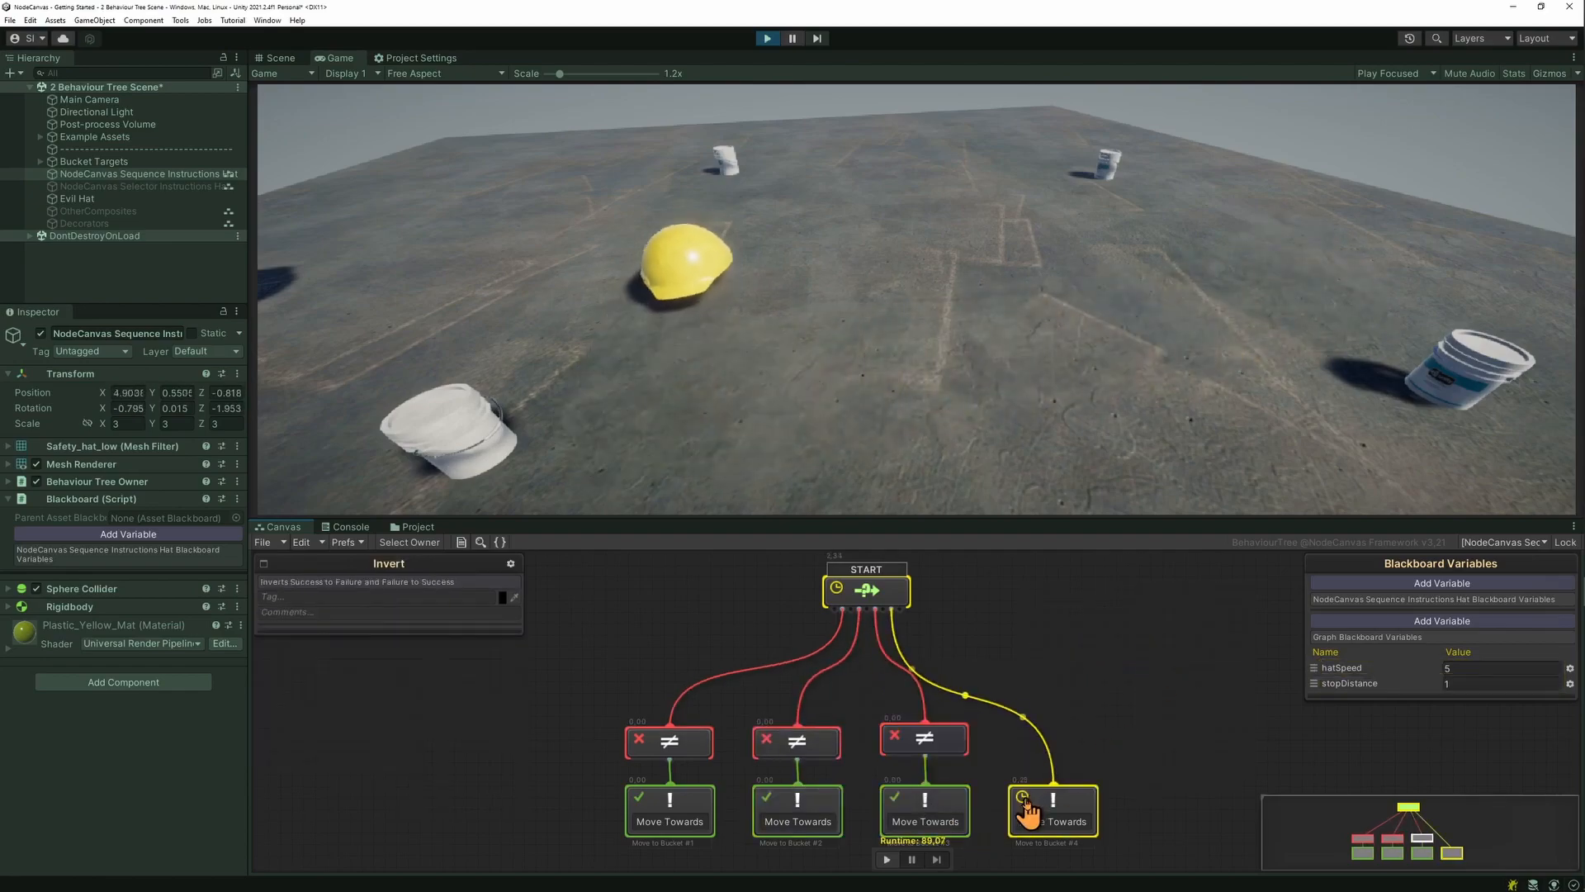
{"action": "right_click", "coordinate": [1035, 796]}
{"action": "mouse_move", "coordinate": [1236, 772]}
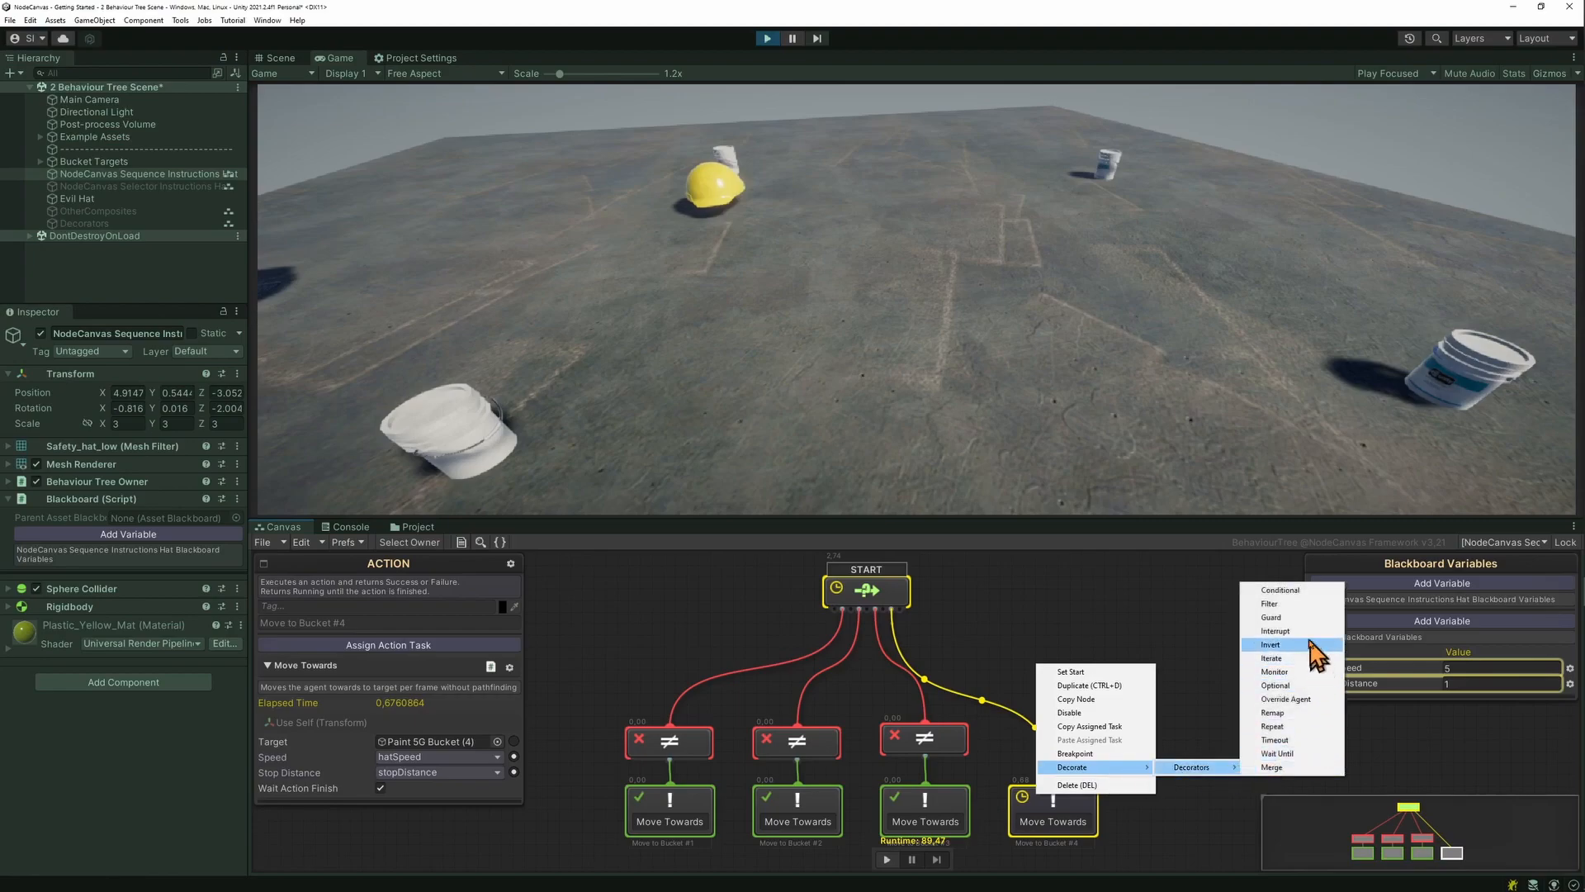
{"action": "left_click", "coordinate": [1263, 654]}
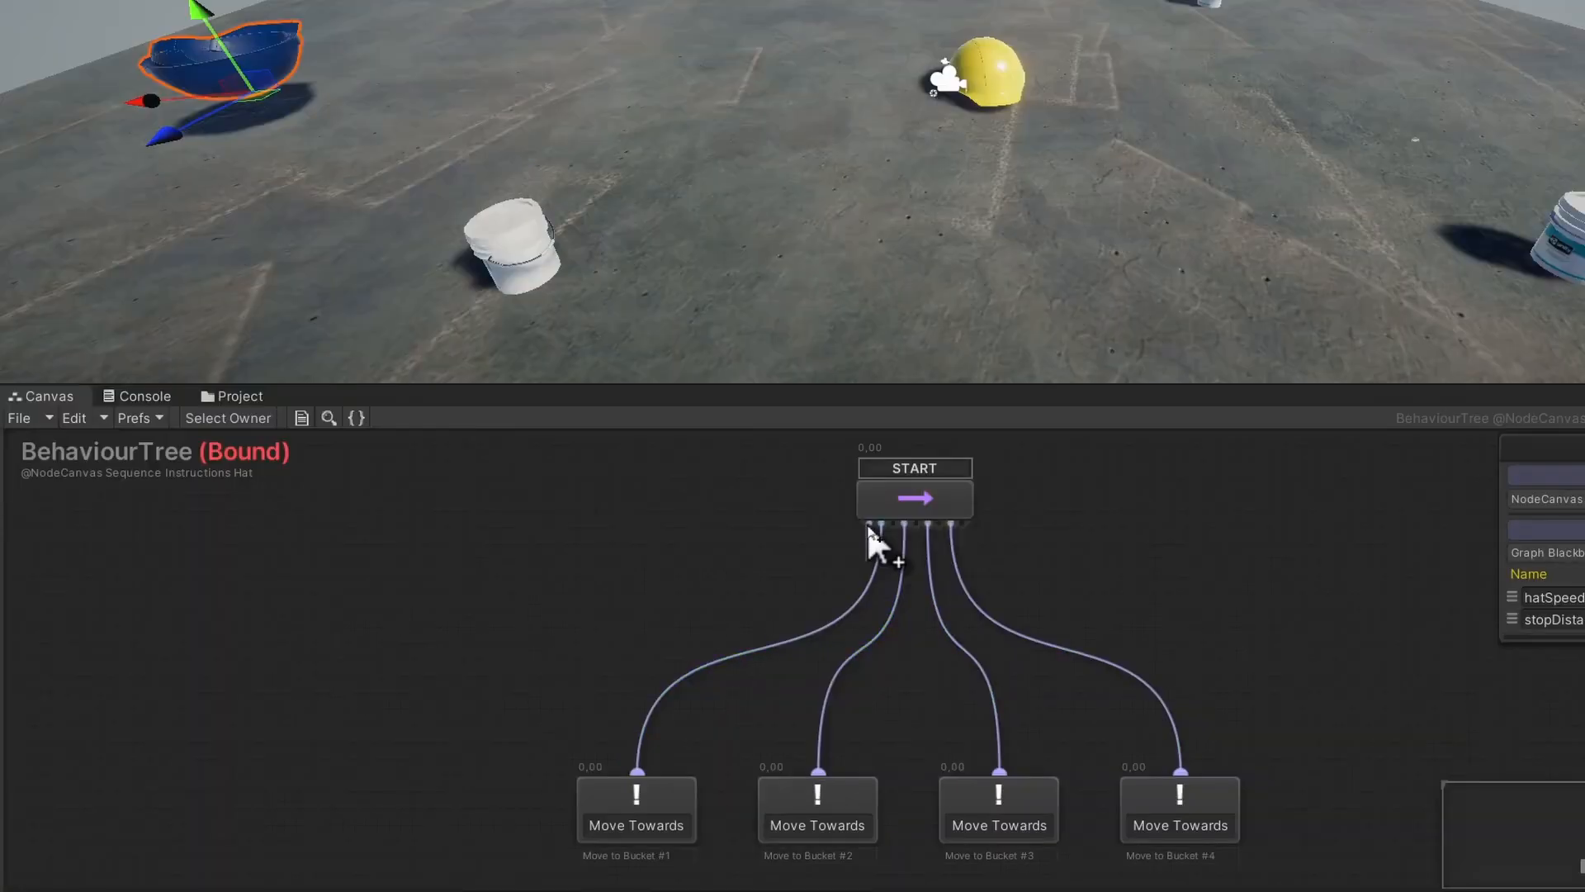
Step: Add a Condition node as the Sequencer's first child and align it in front of the Move to Bucket #1 node
{"action": "left_click_drag", "start_coordinate": [869, 527], "coordinate": [415, 756]}
{"action": "left_click", "coordinate": [540, 319]}
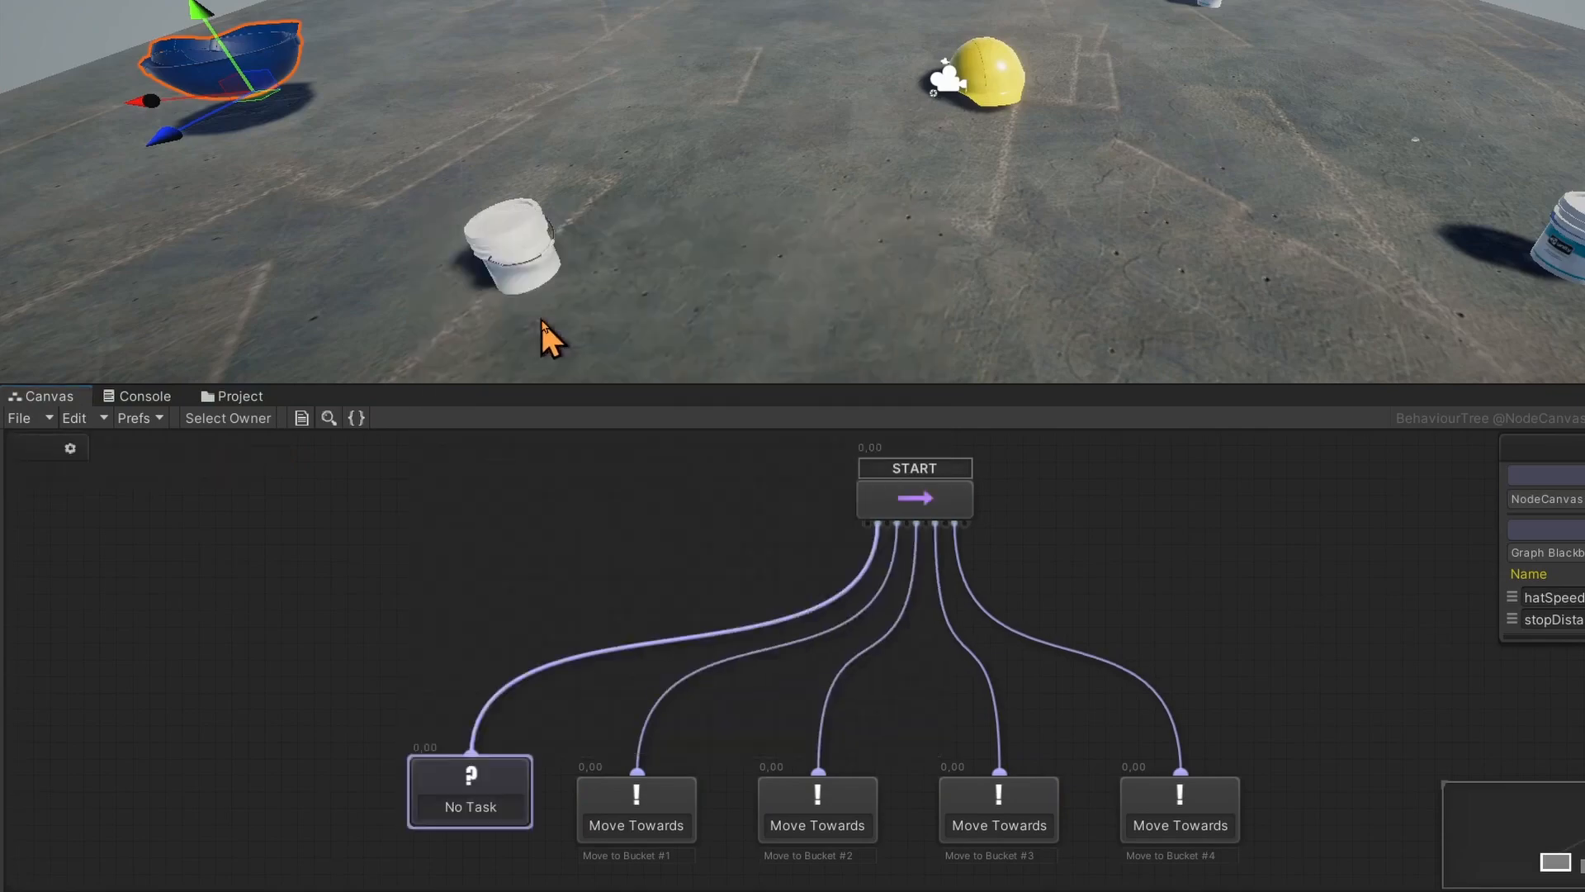
{"action": "left_click_drag", "start_coordinate": [475, 794], "coordinate": [449, 812]}
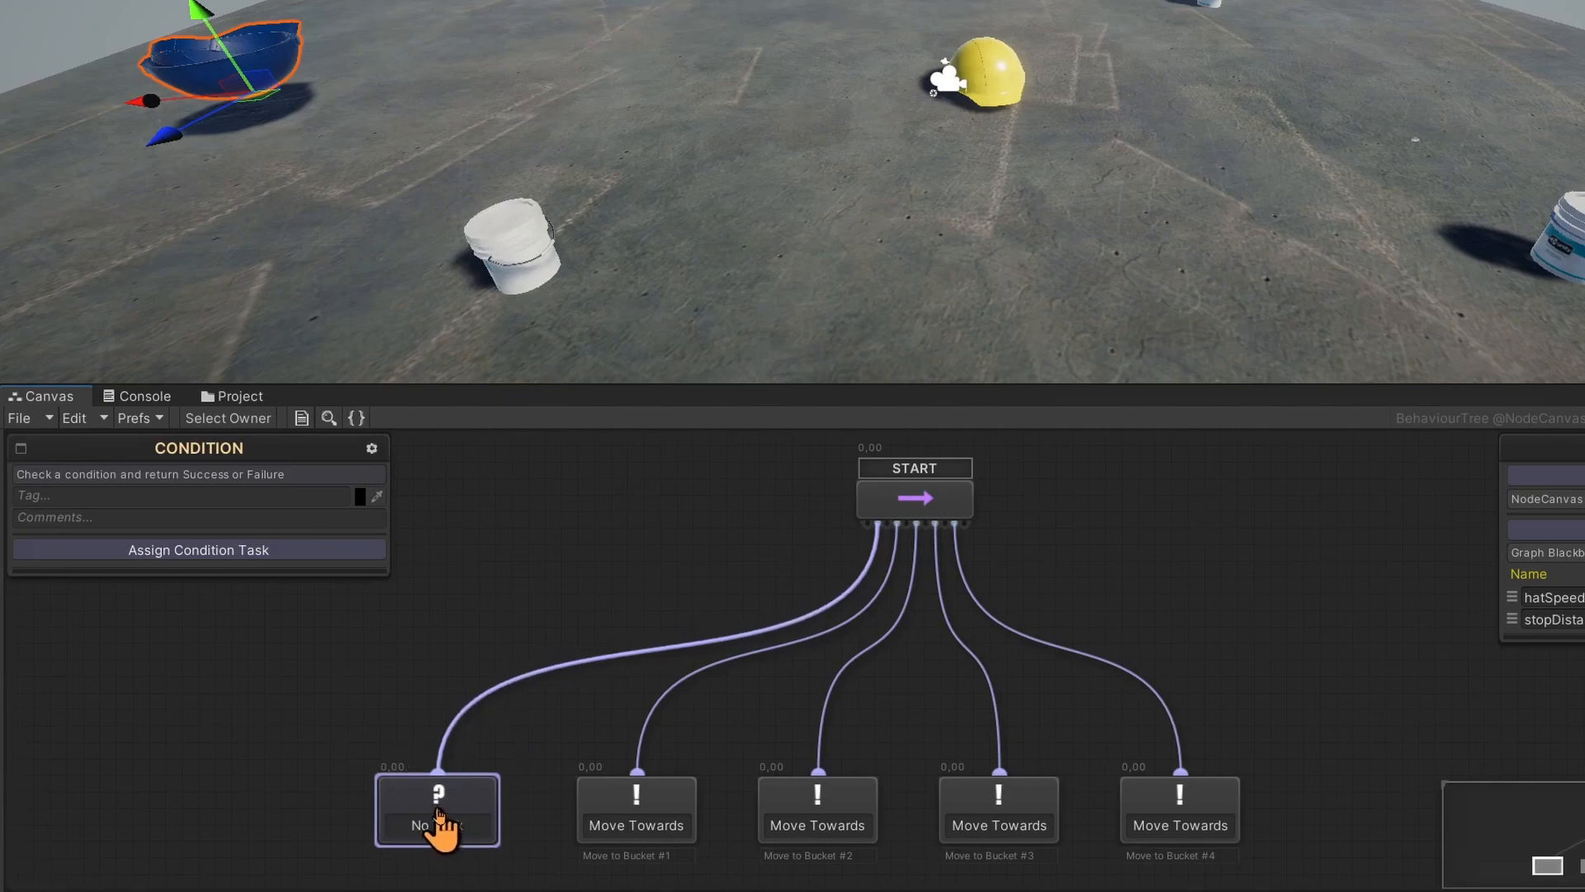
Step: Assign the Target Within Distance task to the new condition, with Evil Hat as check target and a distance of 5
{"action": "left_click", "coordinate": [240, 546]}
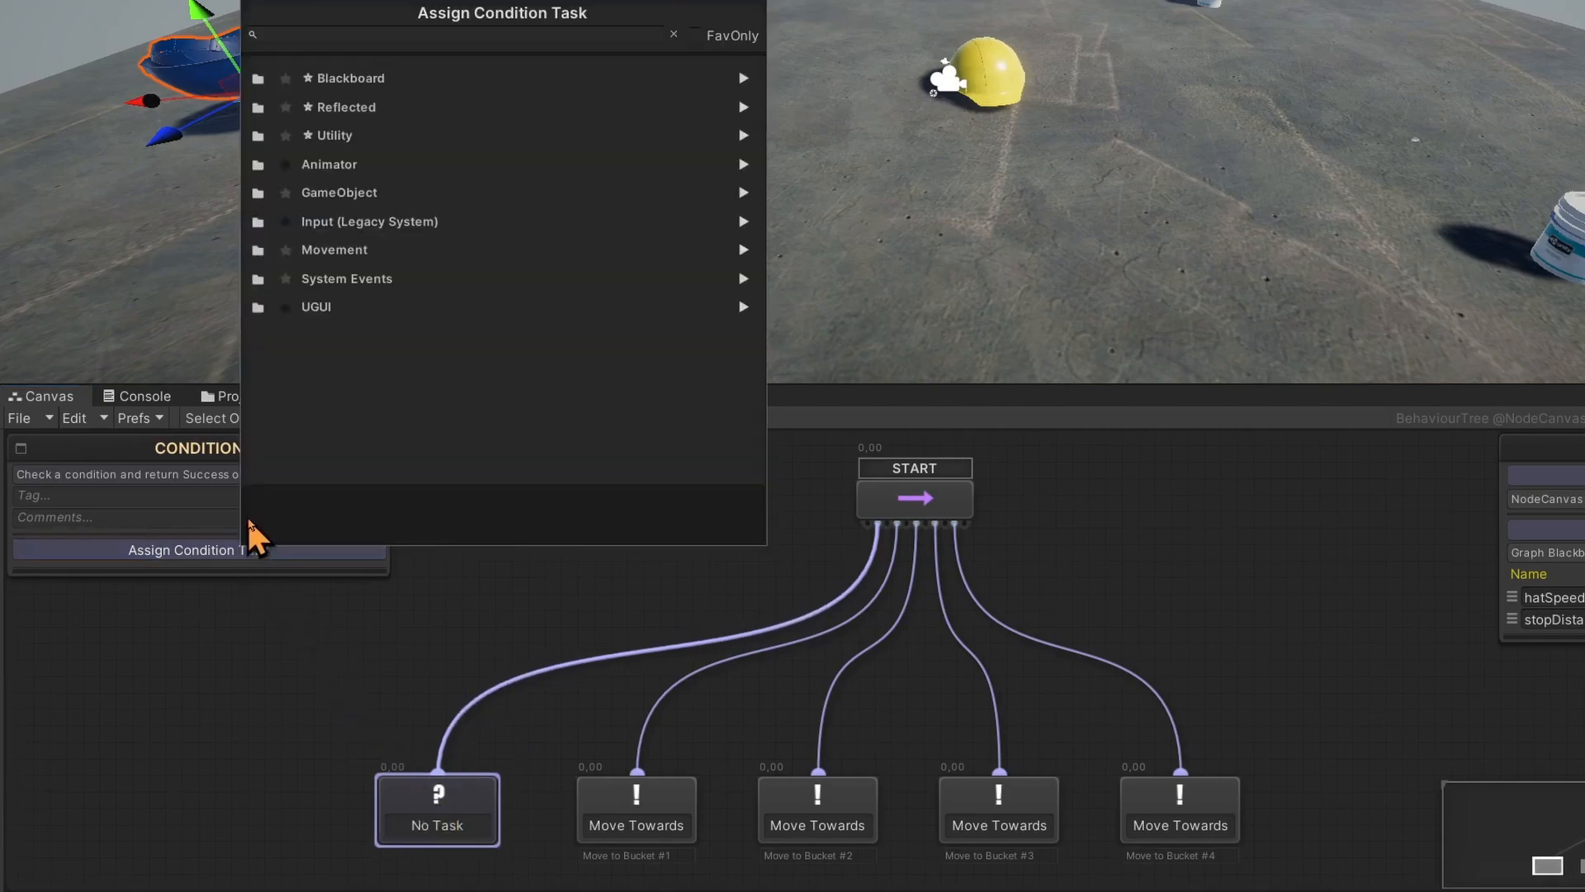
{"action": "type", "text": "target"}
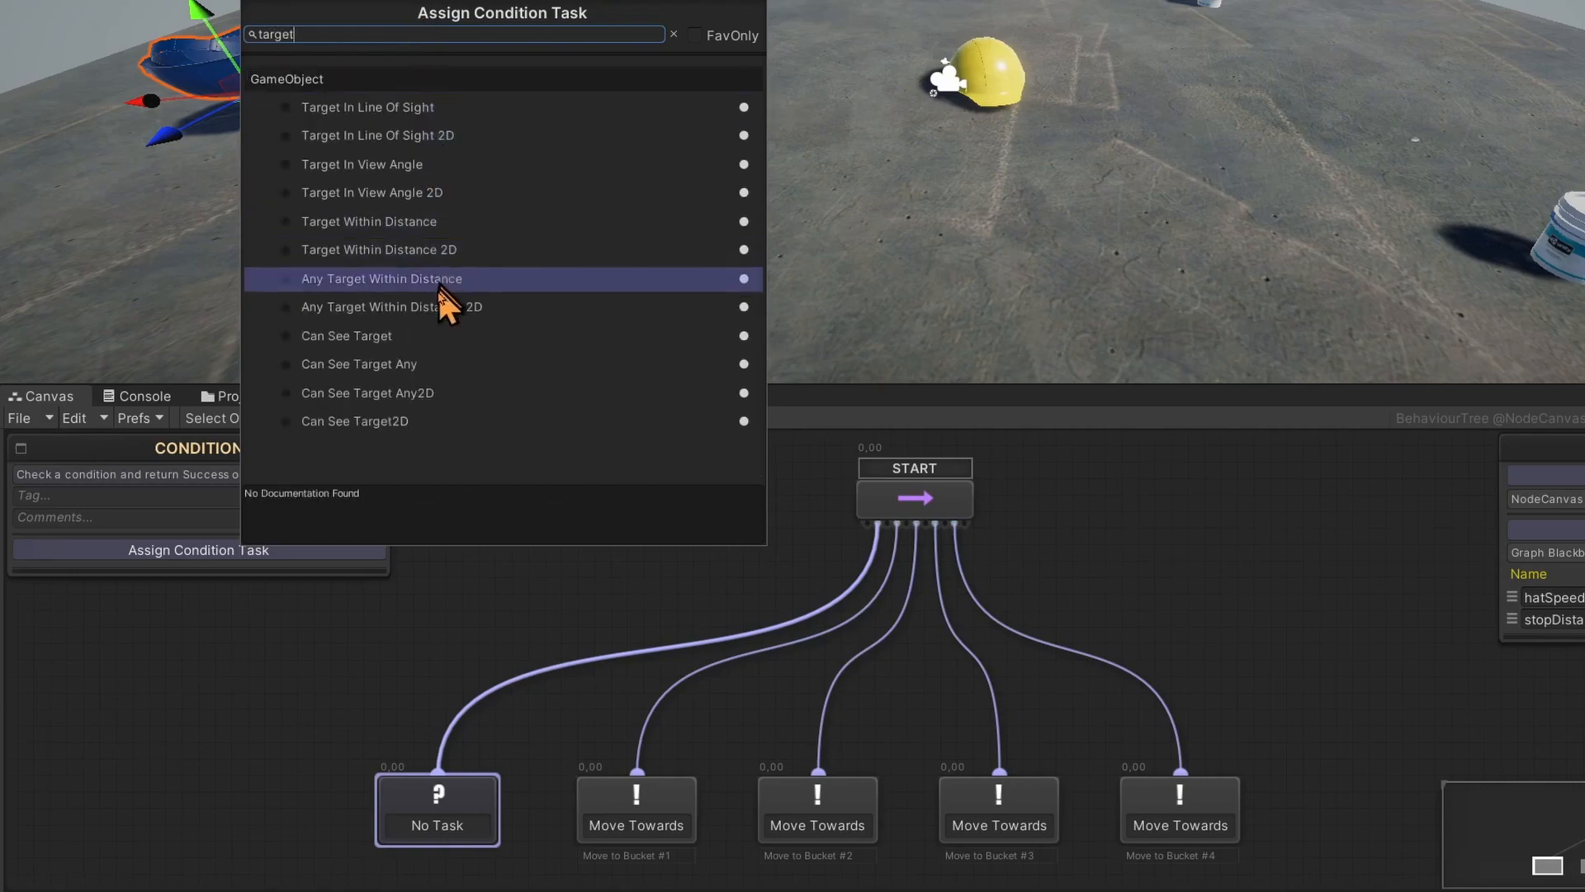
{"action": "left_click", "coordinate": [438, 227]}
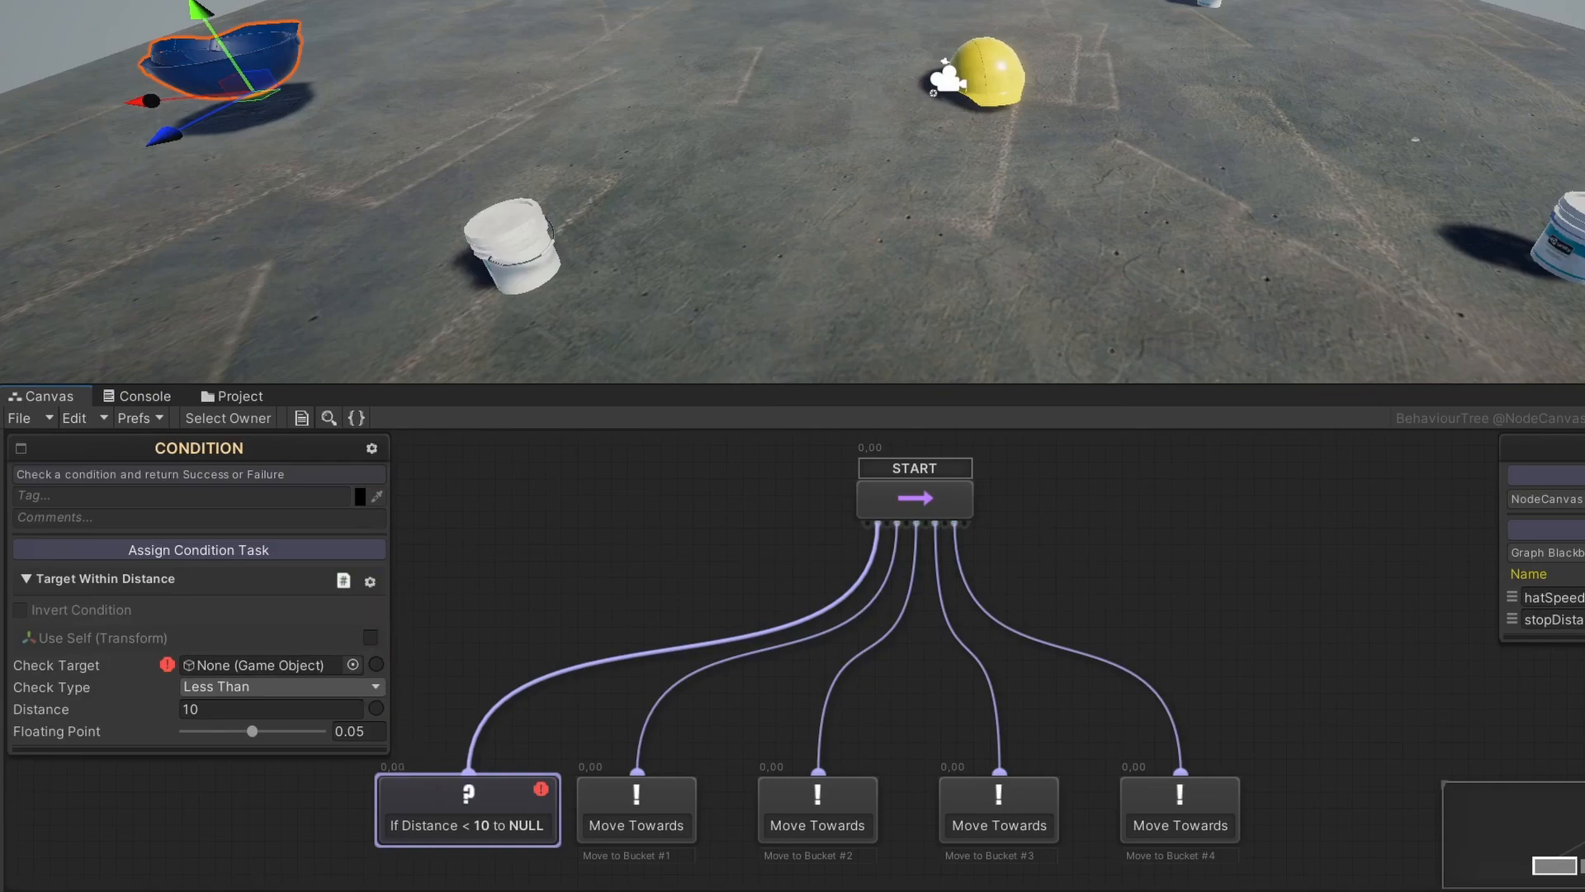
{"action": "left_click_drag", "start_coordinate": [82, 368], "coordinate": [240, 665]}
{"action": "type", "text": "5"}
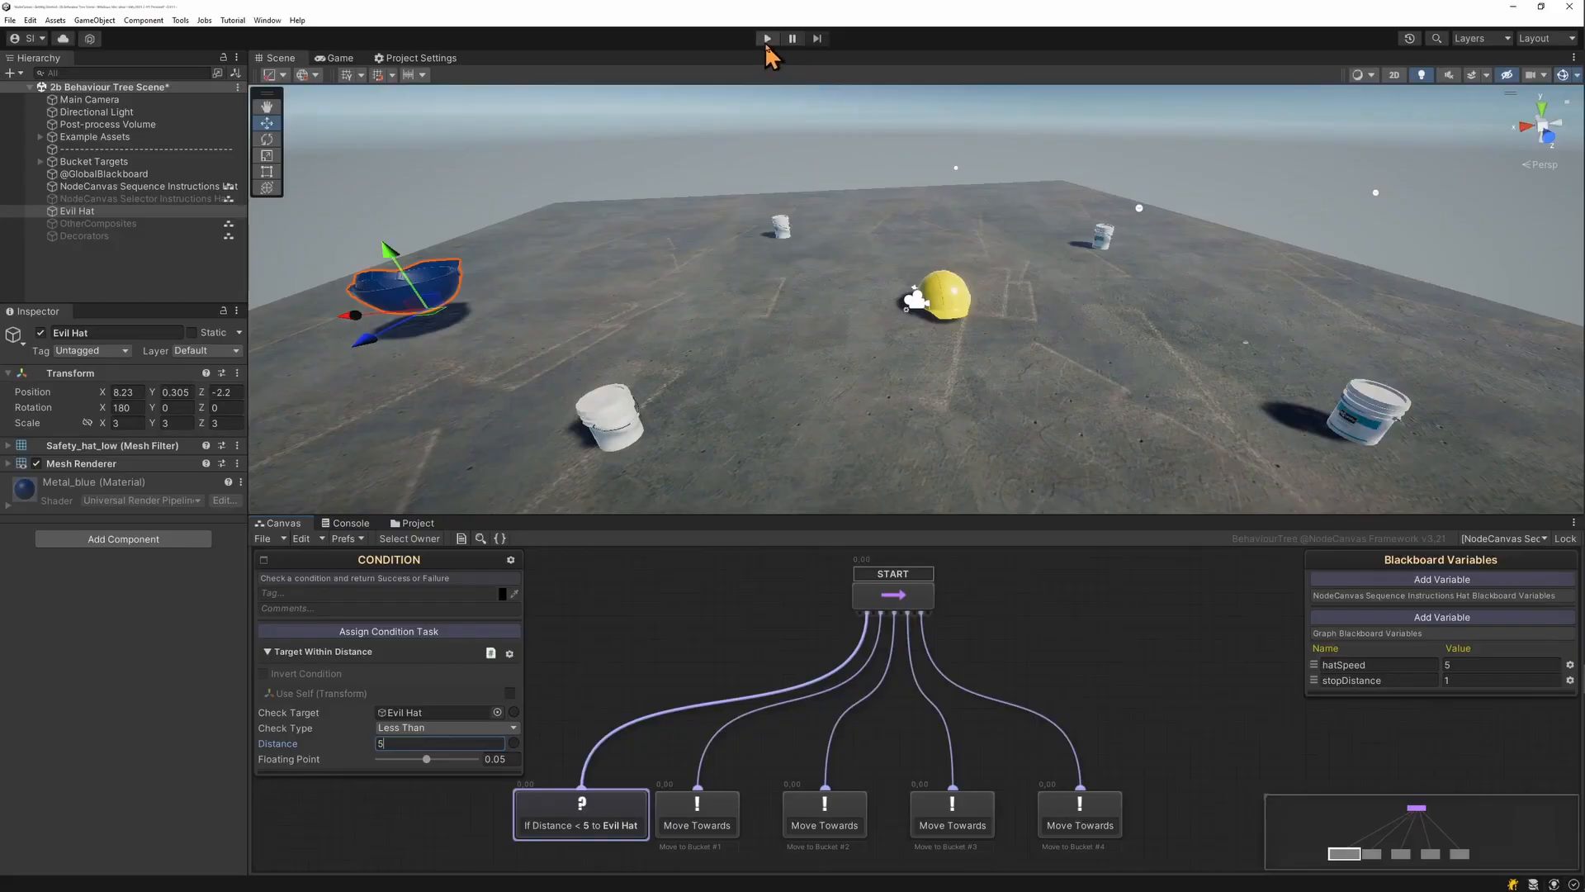
Step: Run the scene and move the Evil Hat close to the yellow hat in the Scene view to test the distance condition
{"action": "left_click", "coordinate": [767, 38]}
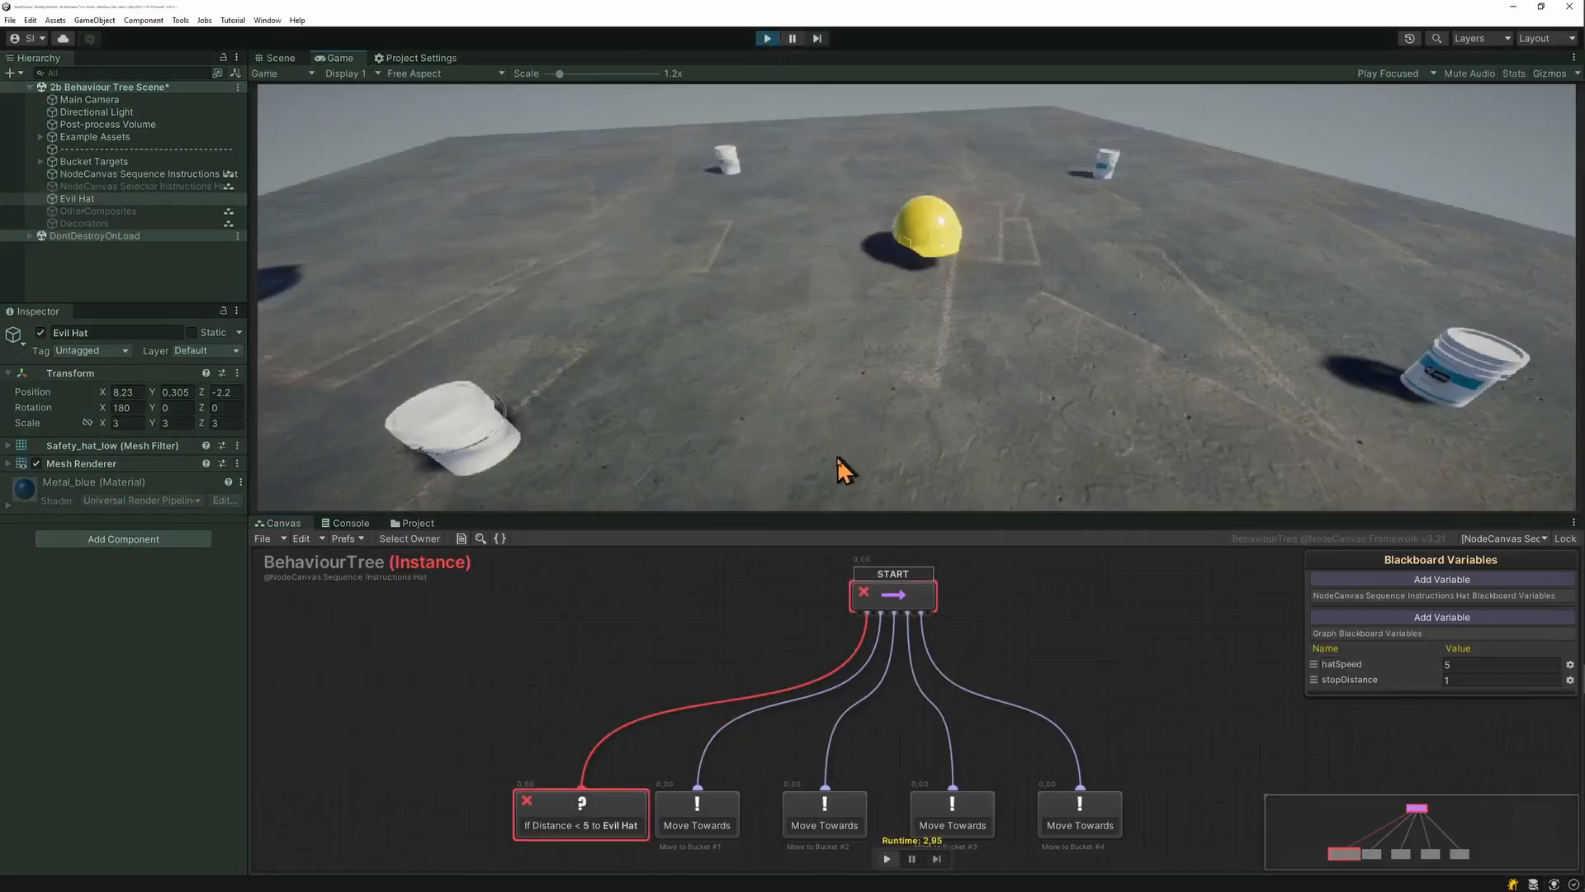
{"action": "left_click", "coordinate": [278, 57]}
{"action": "left_click_drag", "start_coordinate": [441, 335], "coordinate": [695, 319]}
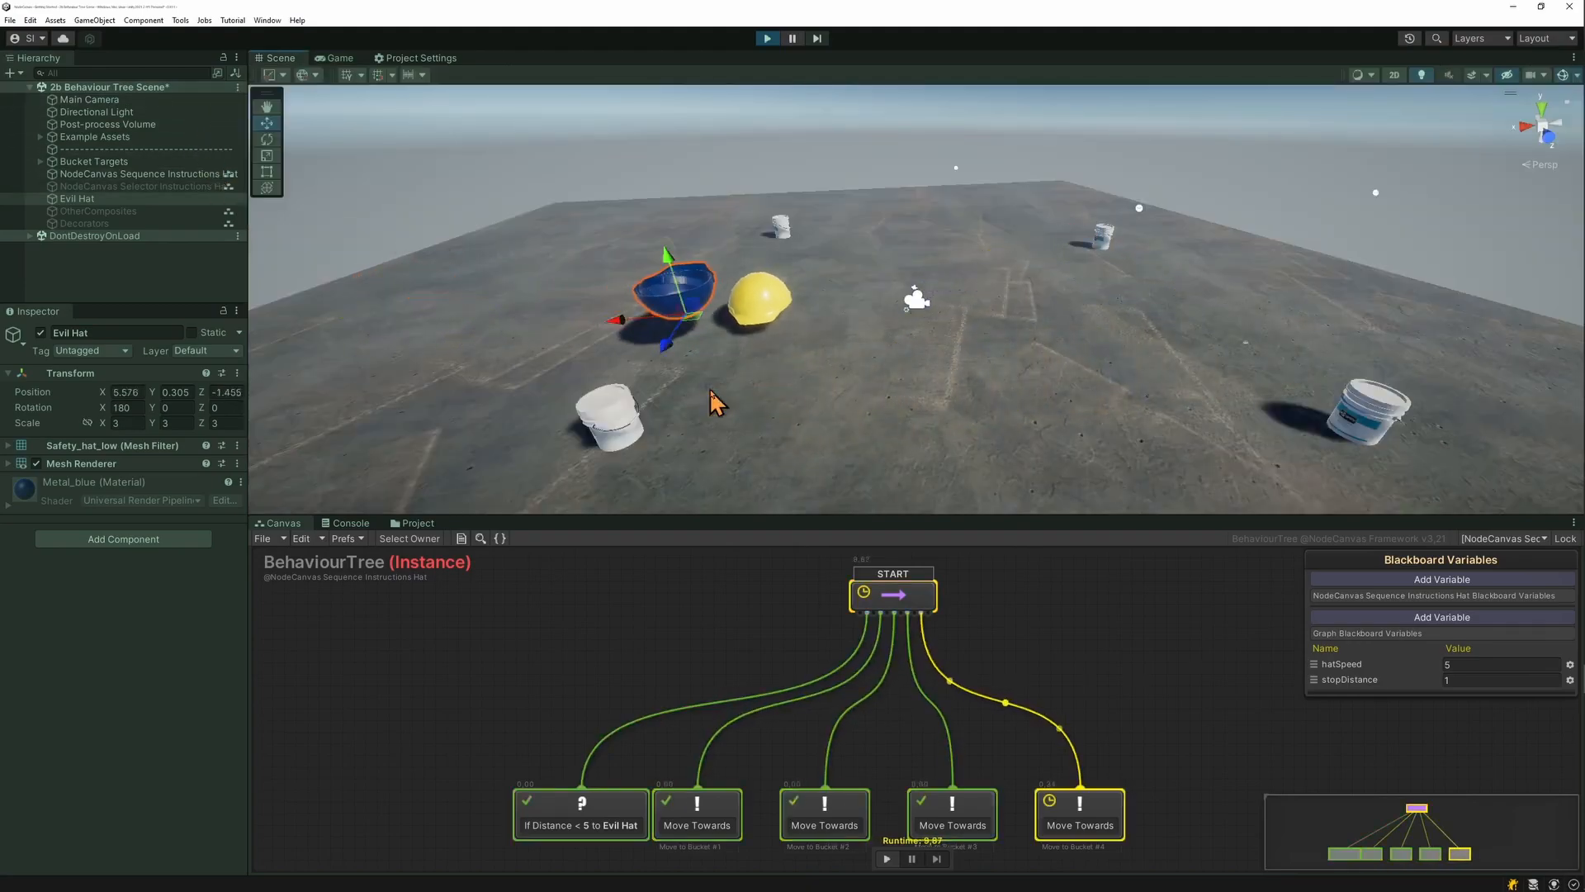
{"action": "left_click_drag", "start_coordinate": [679, 316], "coordinate": [648, 295]}
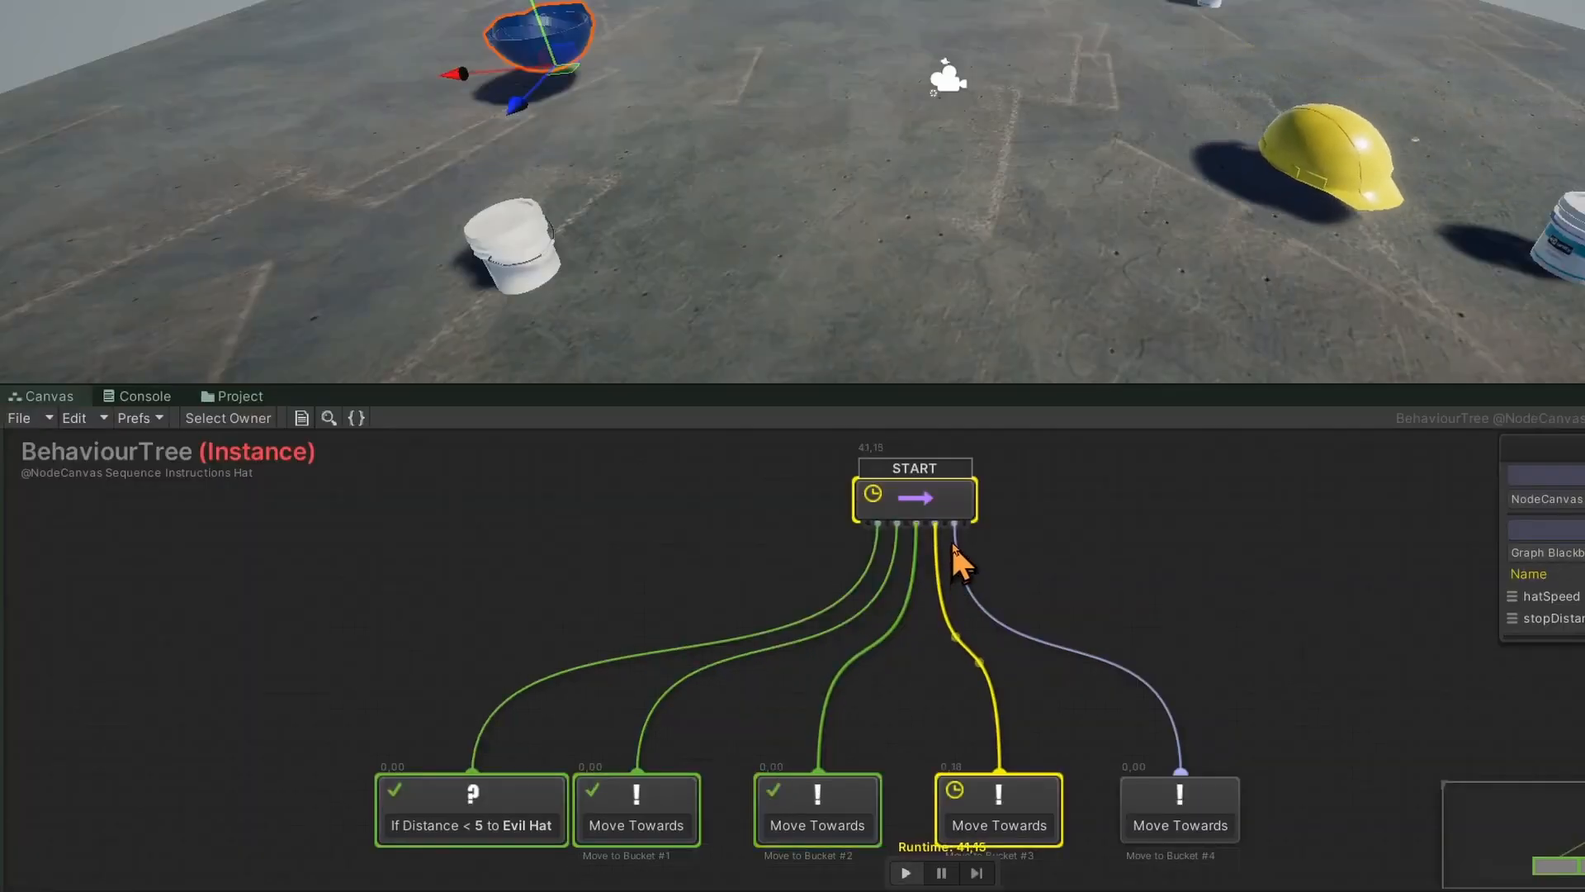
Step: Make the START Sequencer dynamic and move the Evil Hat across the floor to test its reaction
{"action": "left_click", "coordinate": [924, 602]}
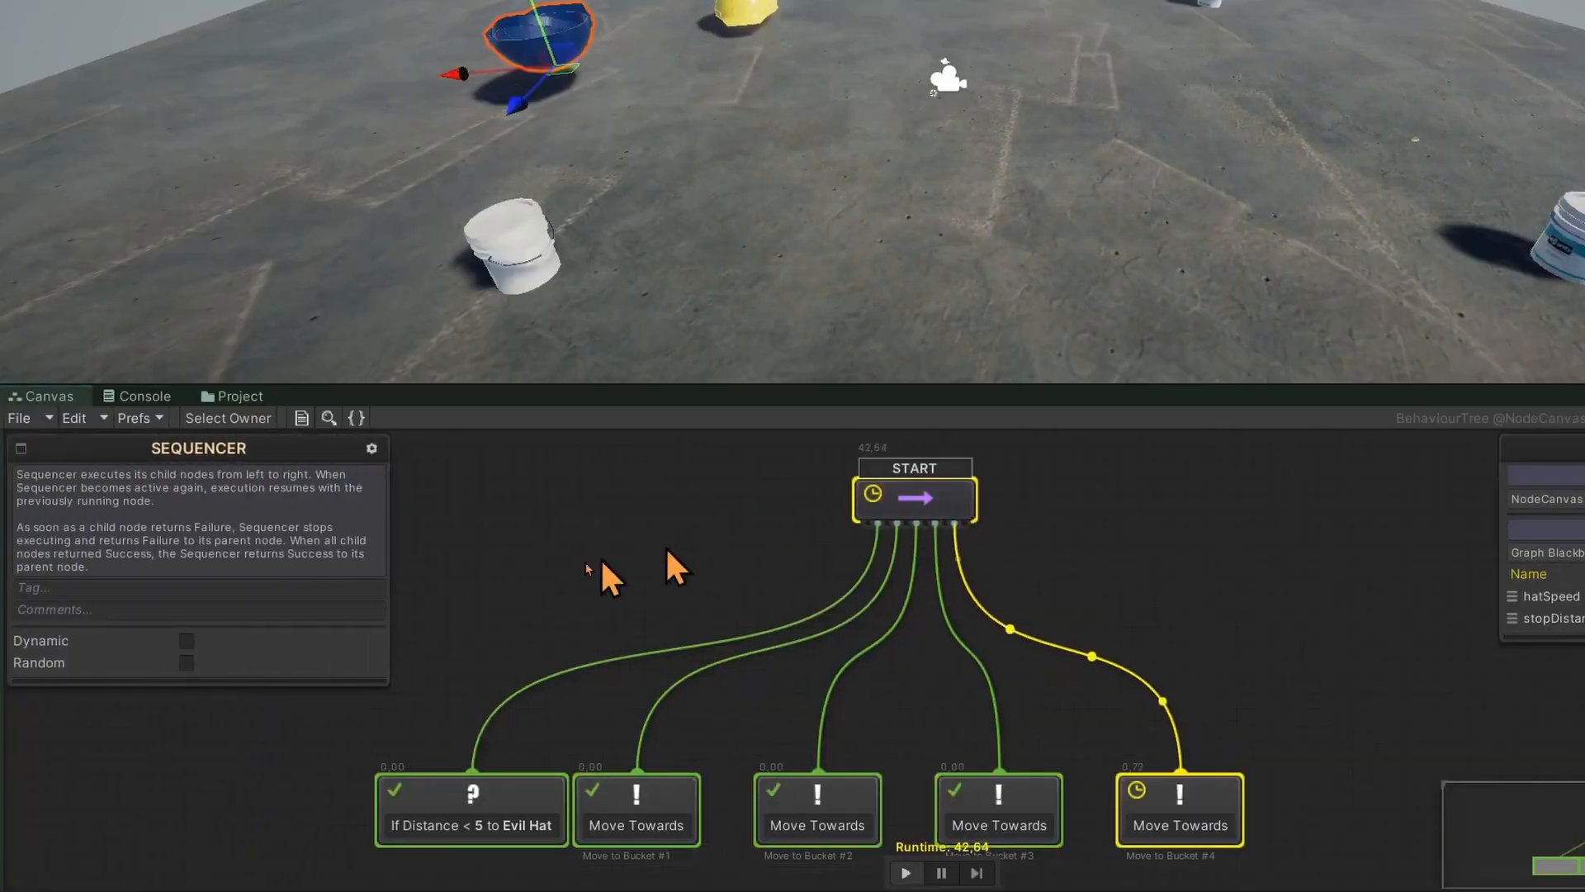
{"action": "left_click", "coordinate": [187, 641]}
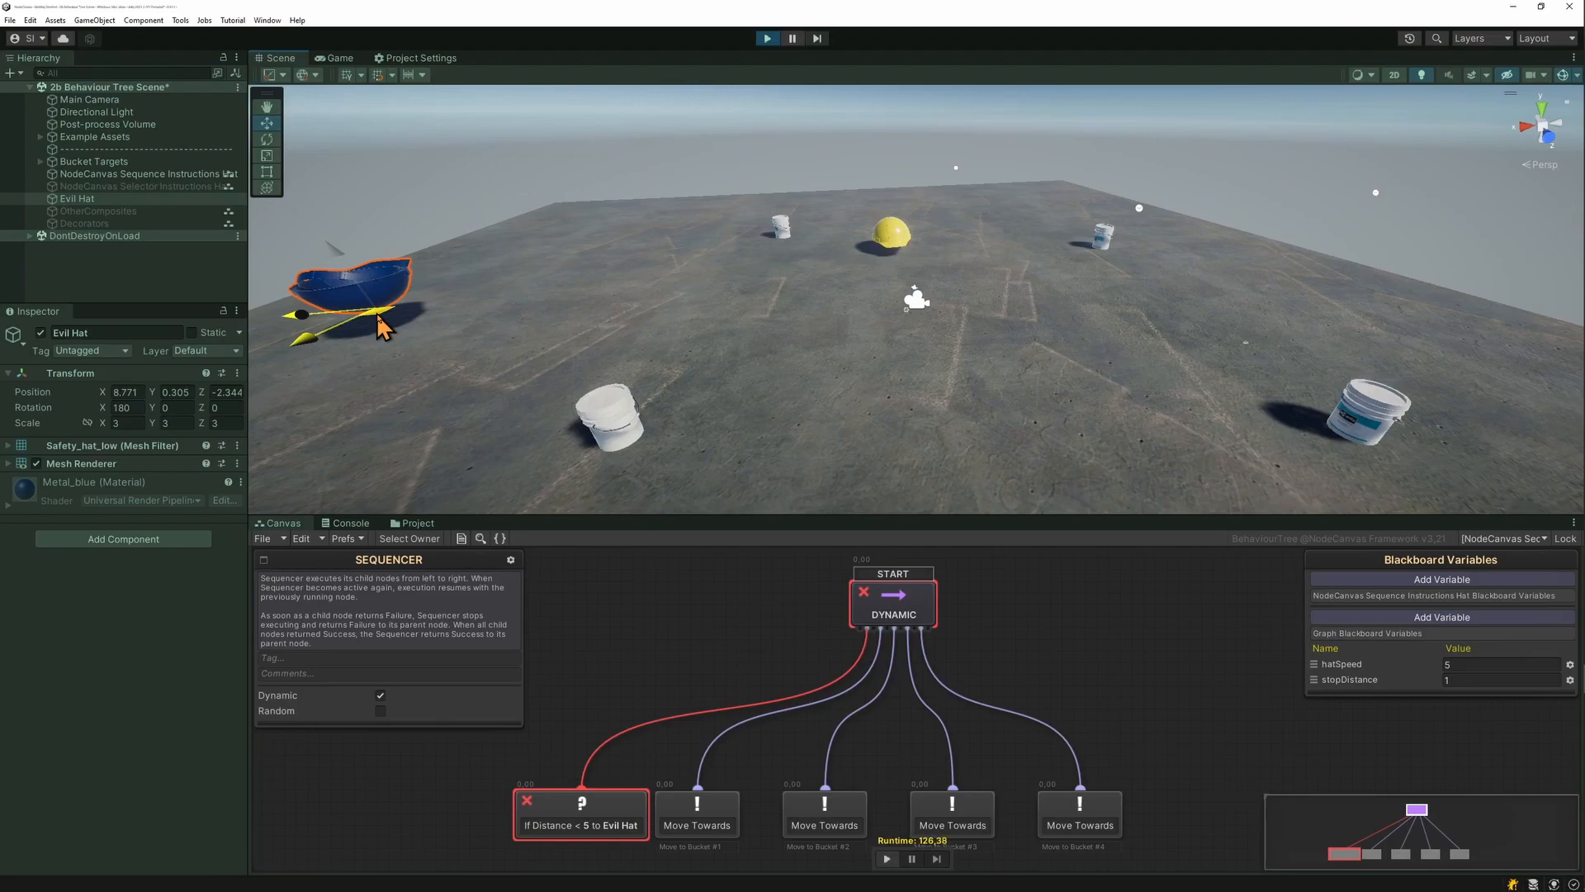
{"action": "left_click_drag", "start_coordinate": [378, 315], "coordinate": [1251, 352]}
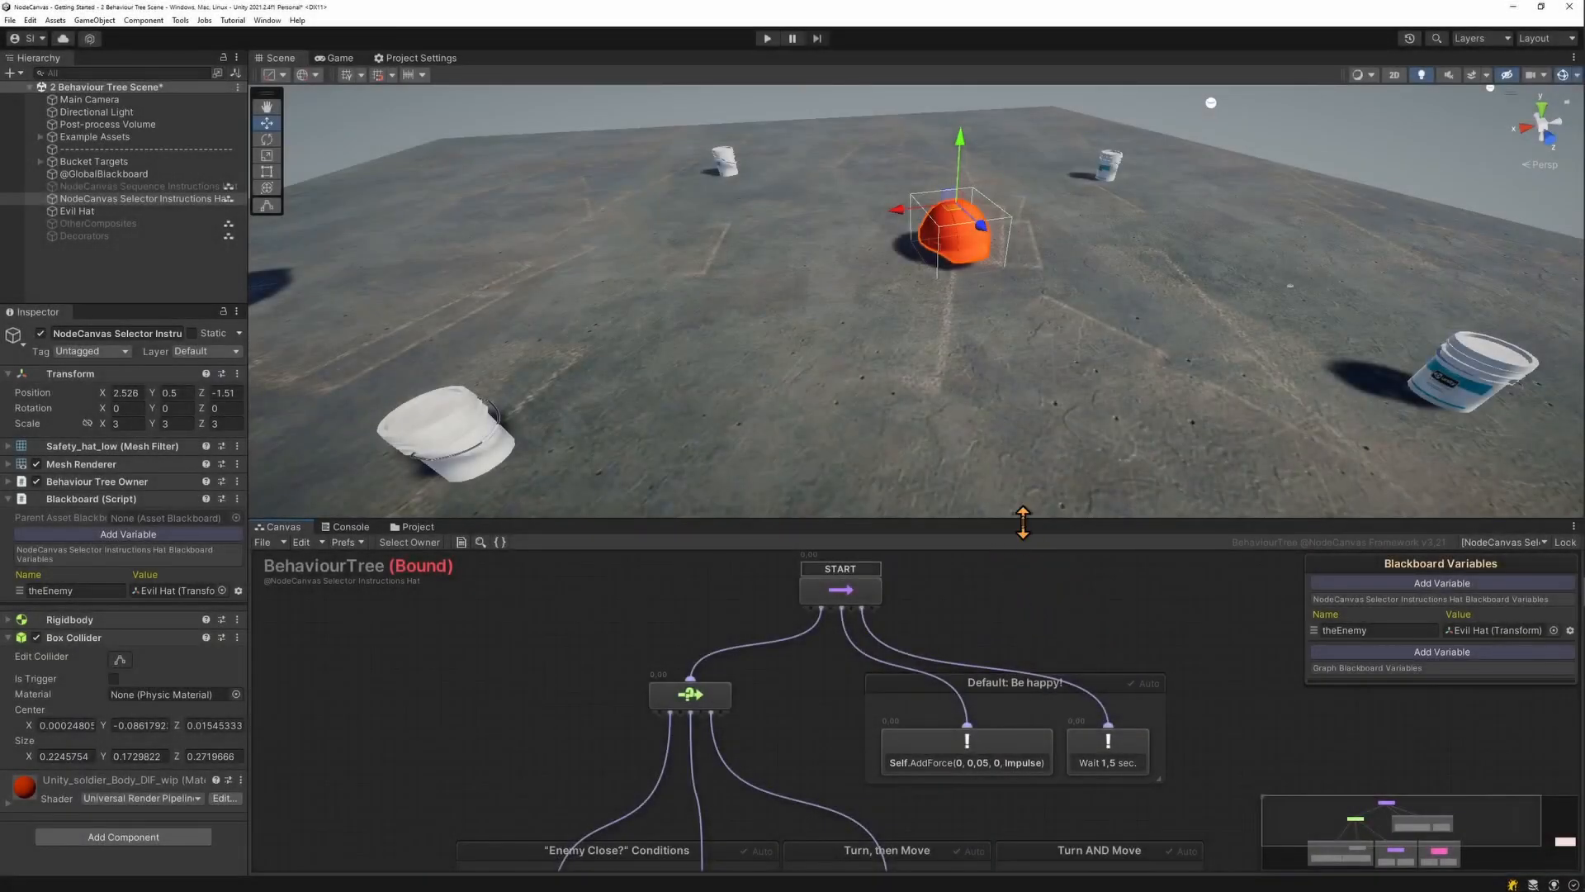
Step: Enlarge the behaviour tree canvas, run the Selector scene and move the Evil Hat toward the red hat
{"action": "left_click_drag", "start_coordinate": [1023, 522], "coordinate": [939, 357]}
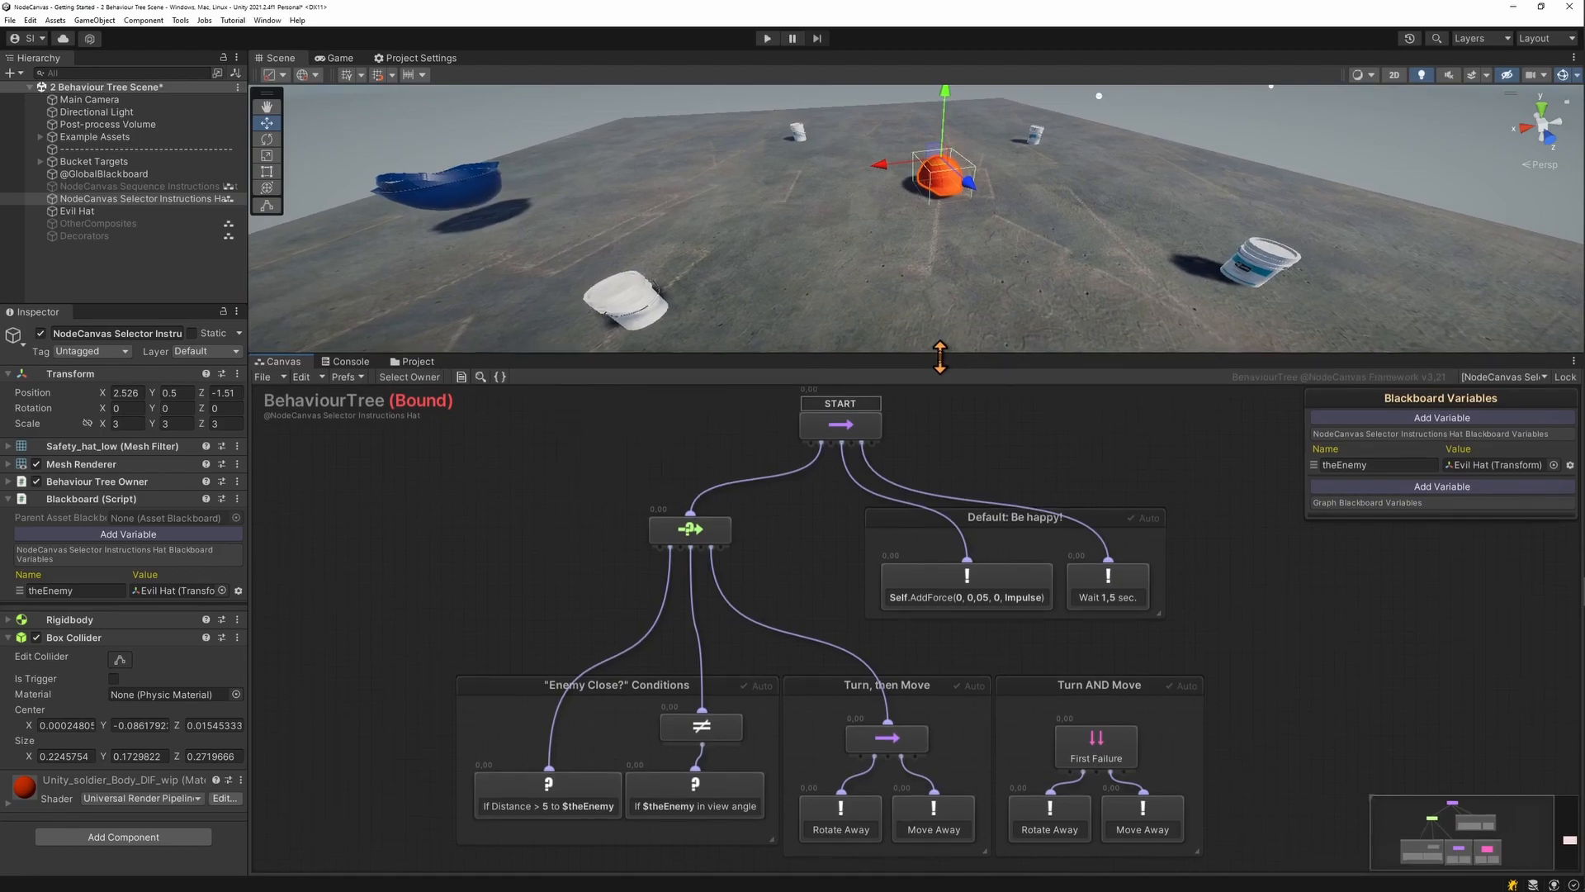
{"action": "left_click", "coordinate": [766, 38]}
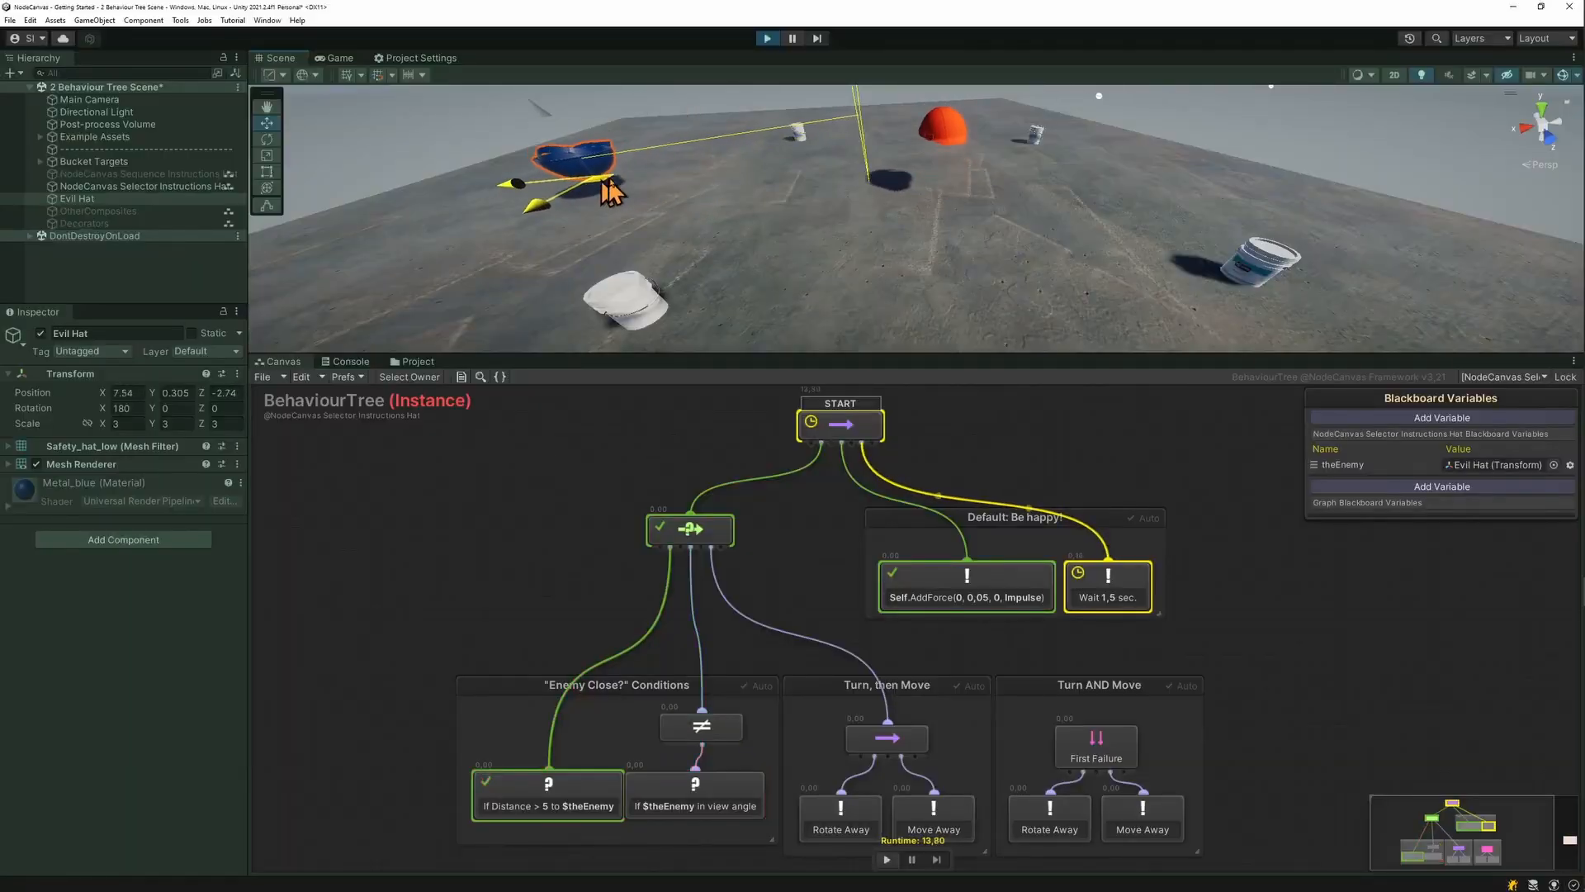
{"action": "left_click_drag", "start_coordinate": [611, 192], "coordinate": [752, 183]}
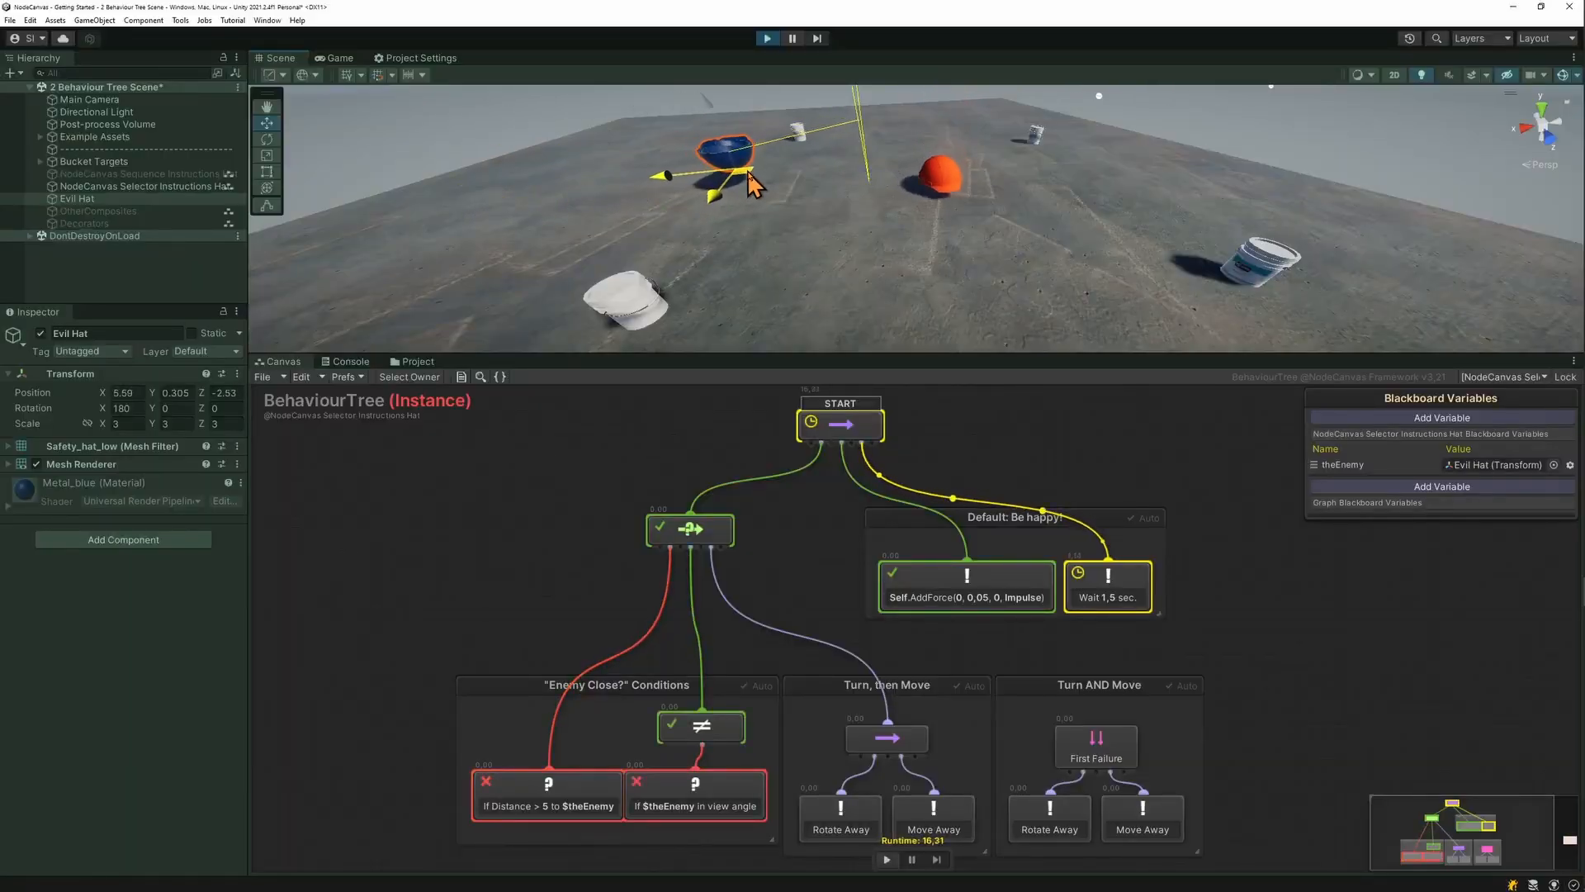
Step: Inspect the START Sequencer and its child Selector above the "Enemy Close?" conditions
{"action": "left_click", "coordinate": [853, 428]}
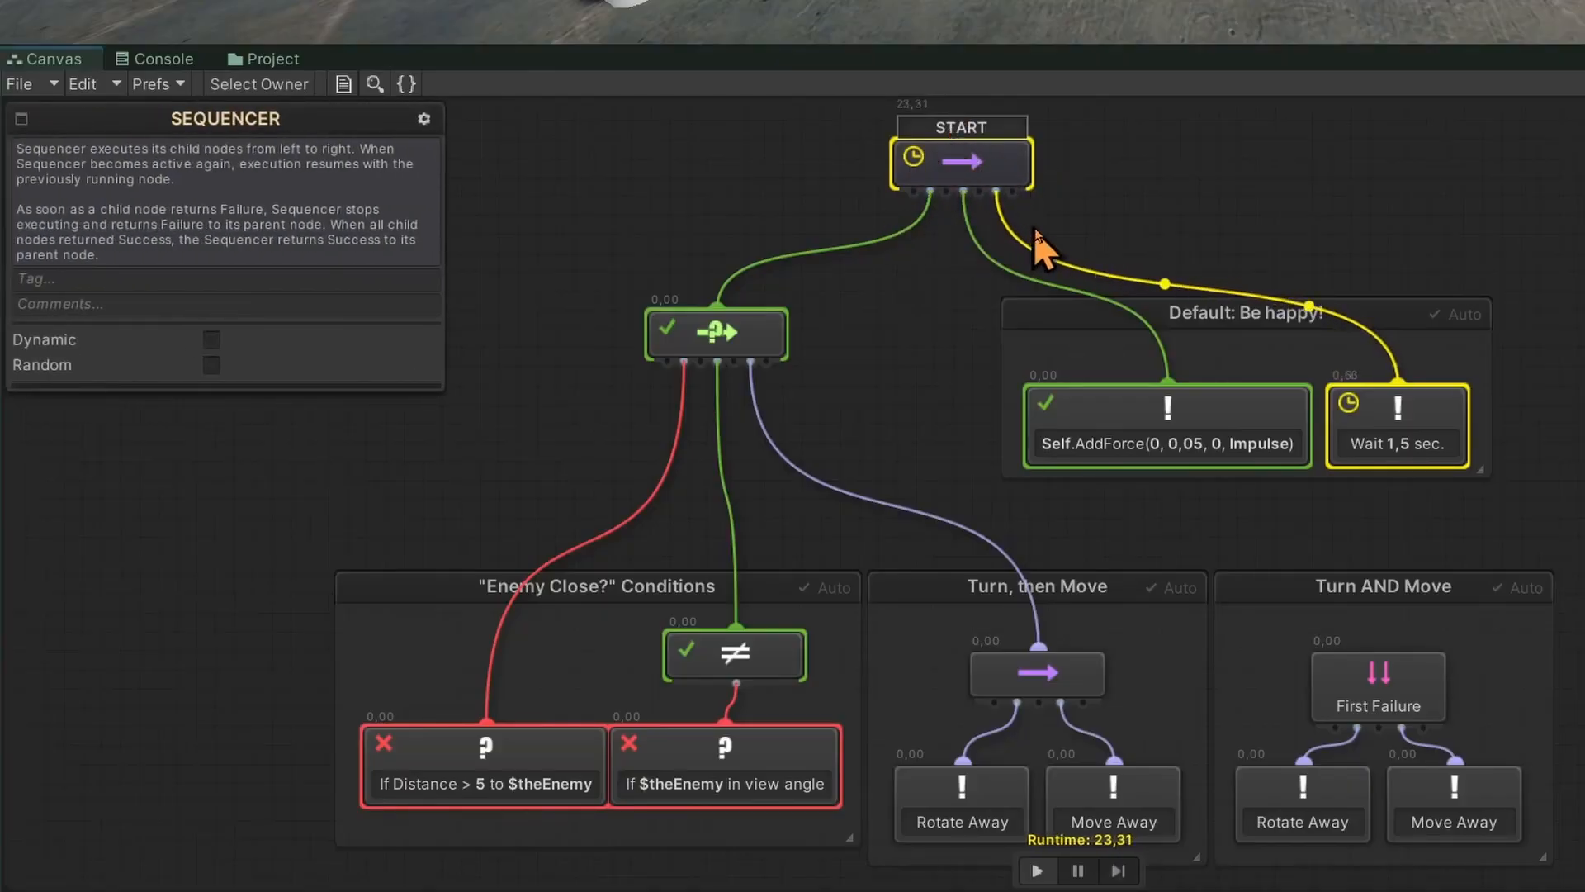
{"action": "left_click", "coordinate": [776, 335]}
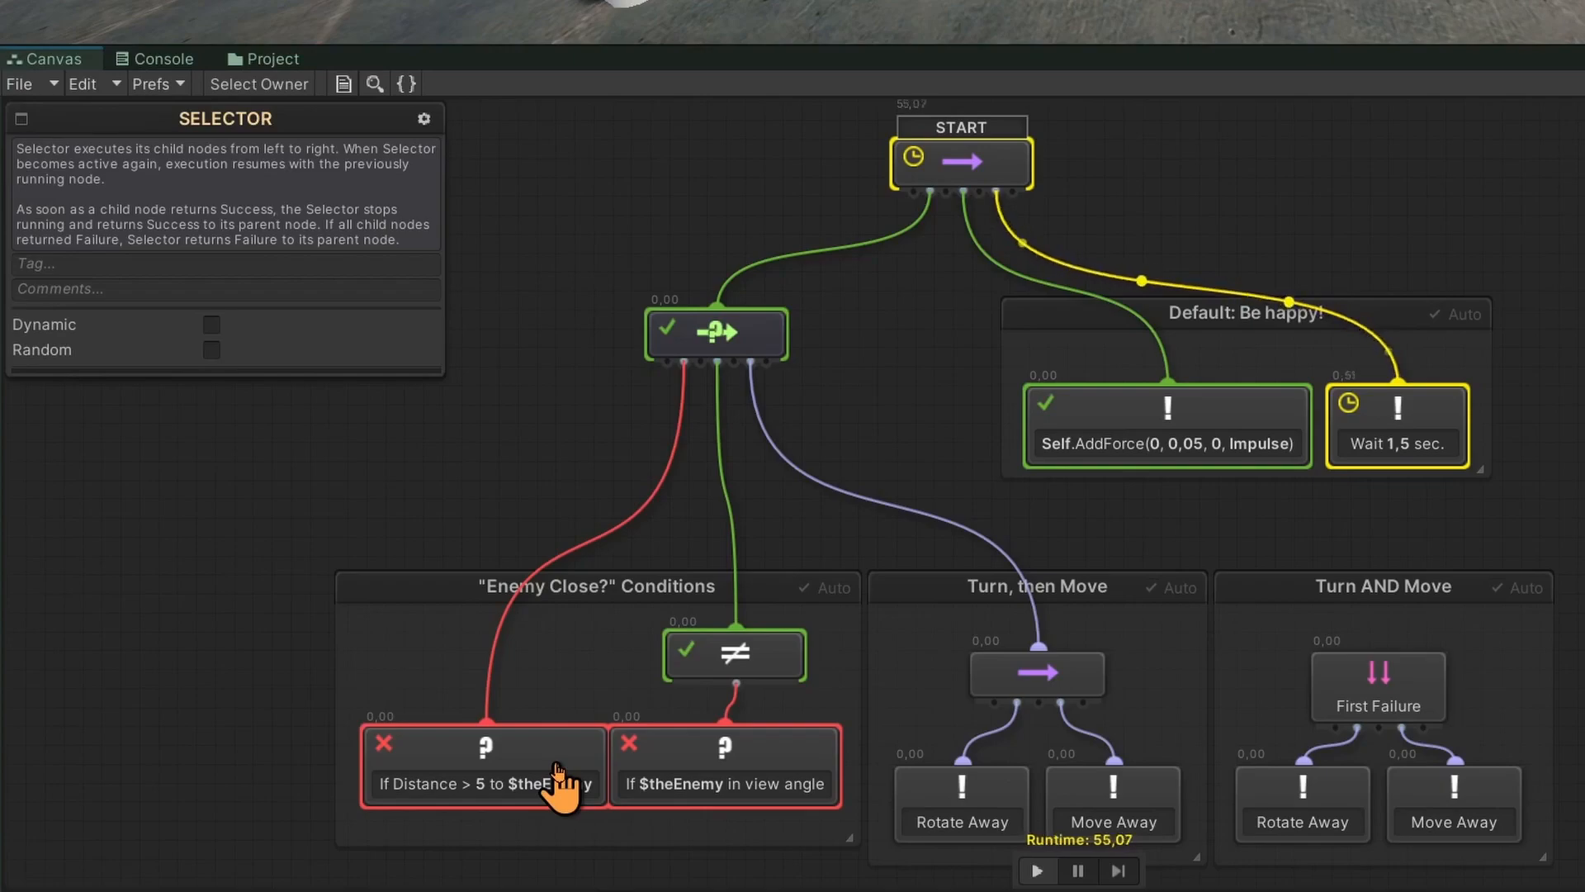
Step: Inspect the distance and view-angle conditions under "Enemy Close?" and the Invert decorator above the view-angle condition
{"action": "left_click", "coordinate": [558, 776]}
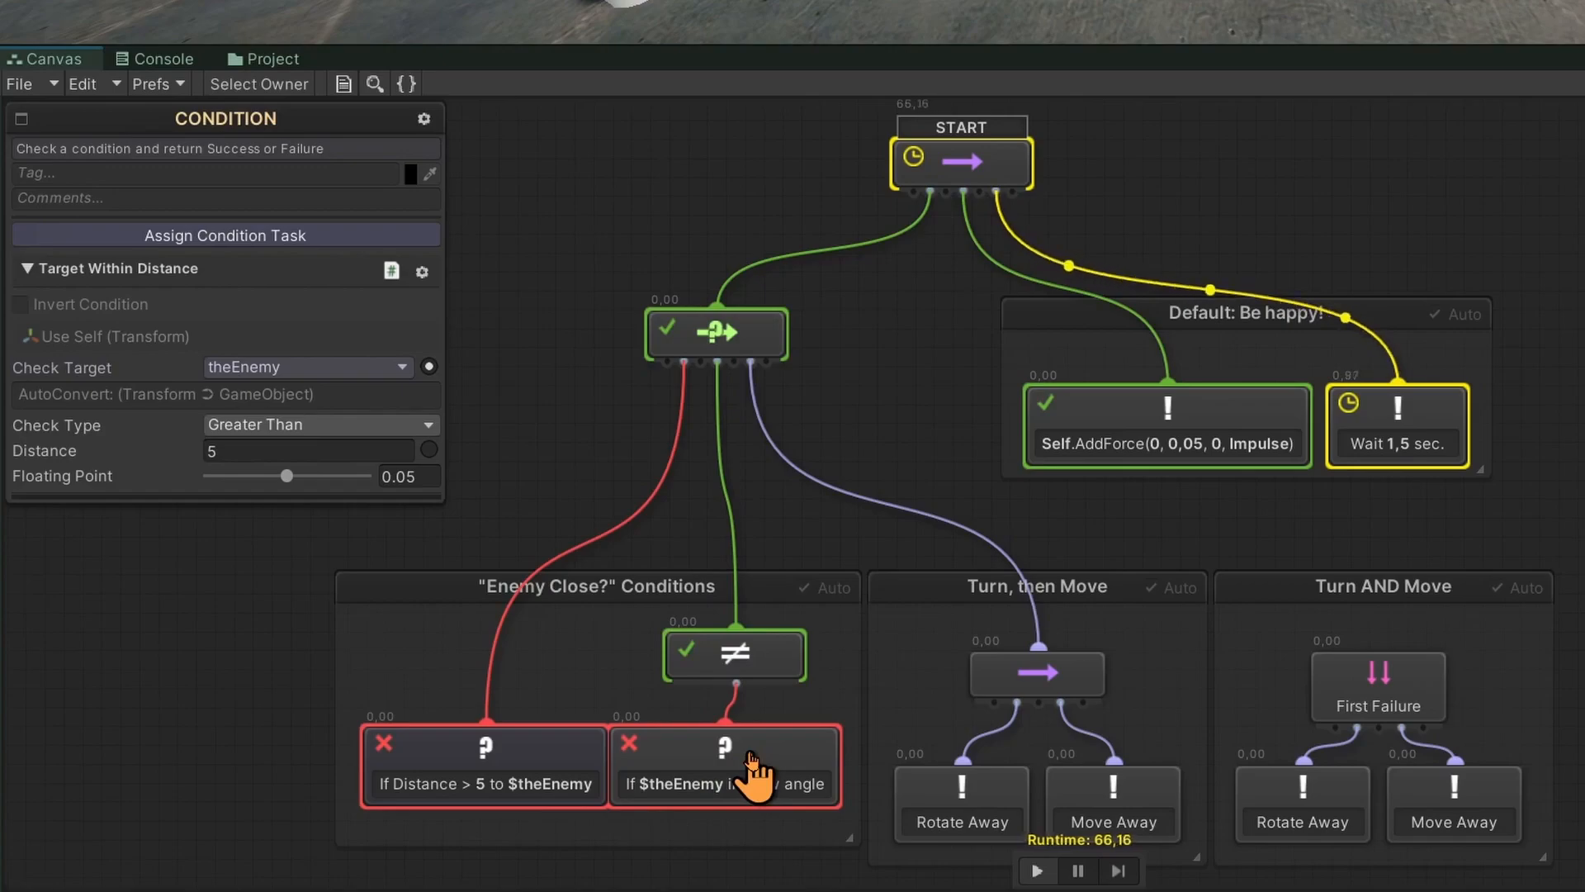
{"action": "left_click", "coordinate": [763, 766]}
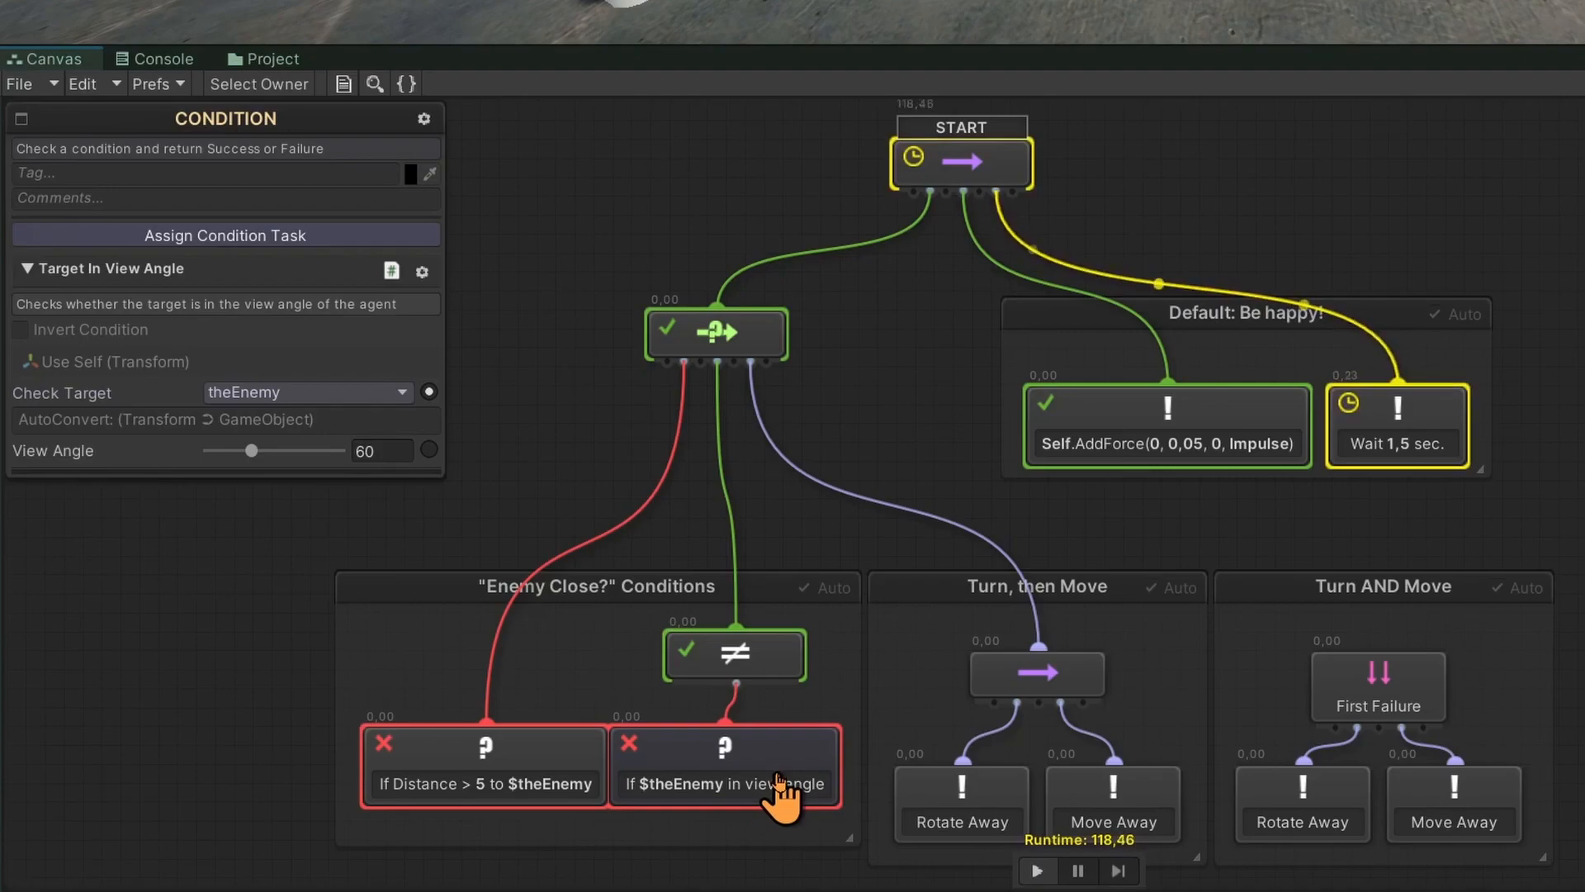
{"action": "left_click", "coordinate": [774, 654]}
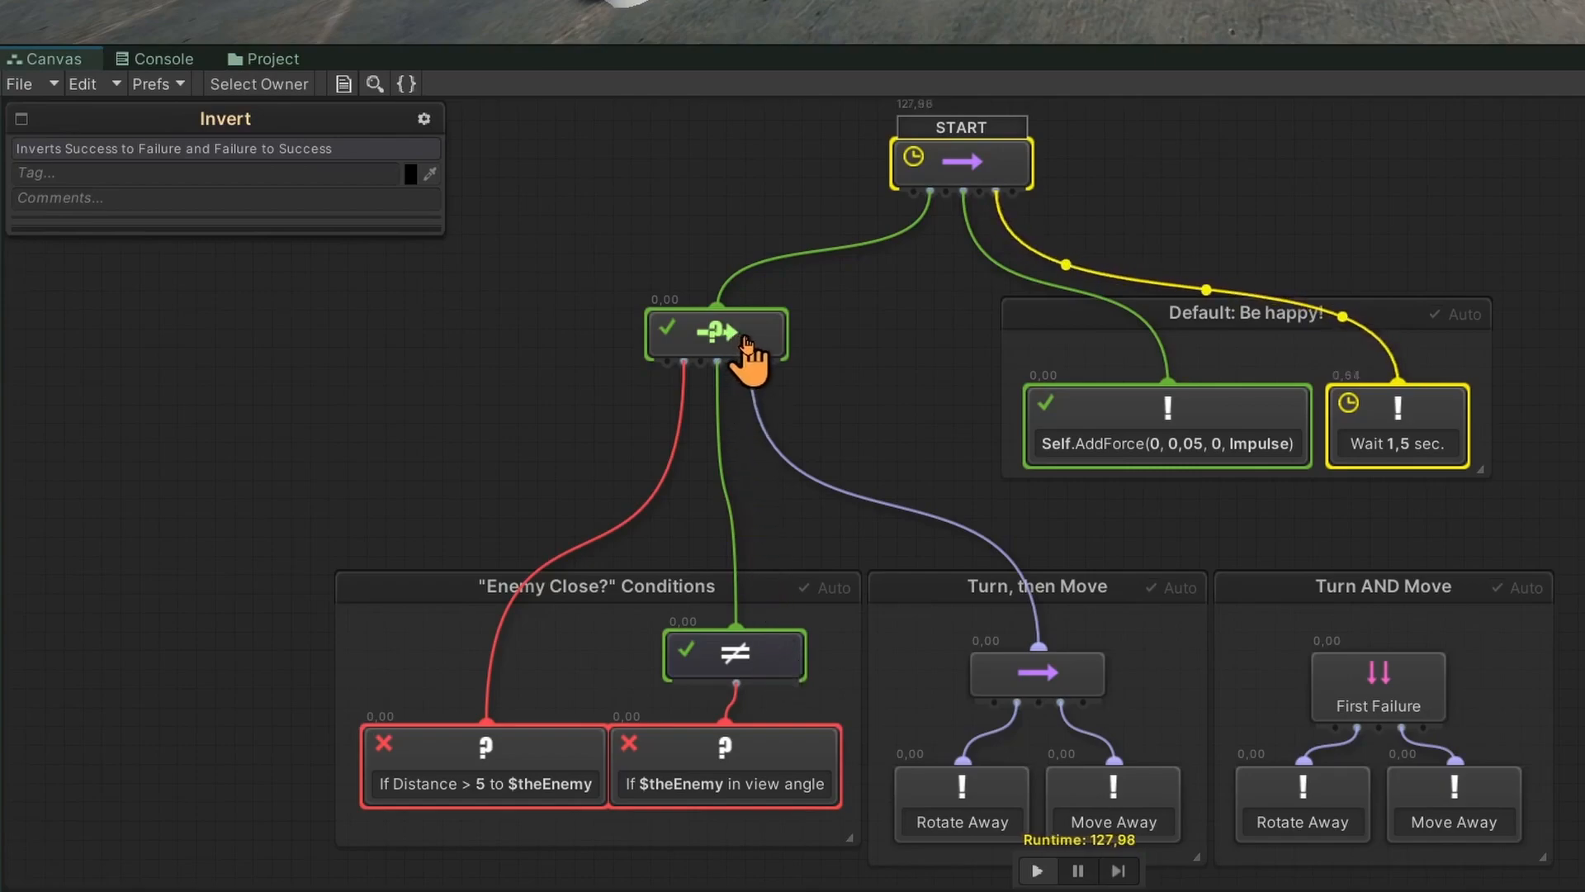
Step: Inspect the Selector, the START Sequencer and the AddForce and Wait actions in the "Default: Be happy!" group
{"action": "left_click", "coordinate": [747, 344]}
{"action": "left_click_drag", "start_coordinate": [747, 343], "coordinate": [728, 344]}
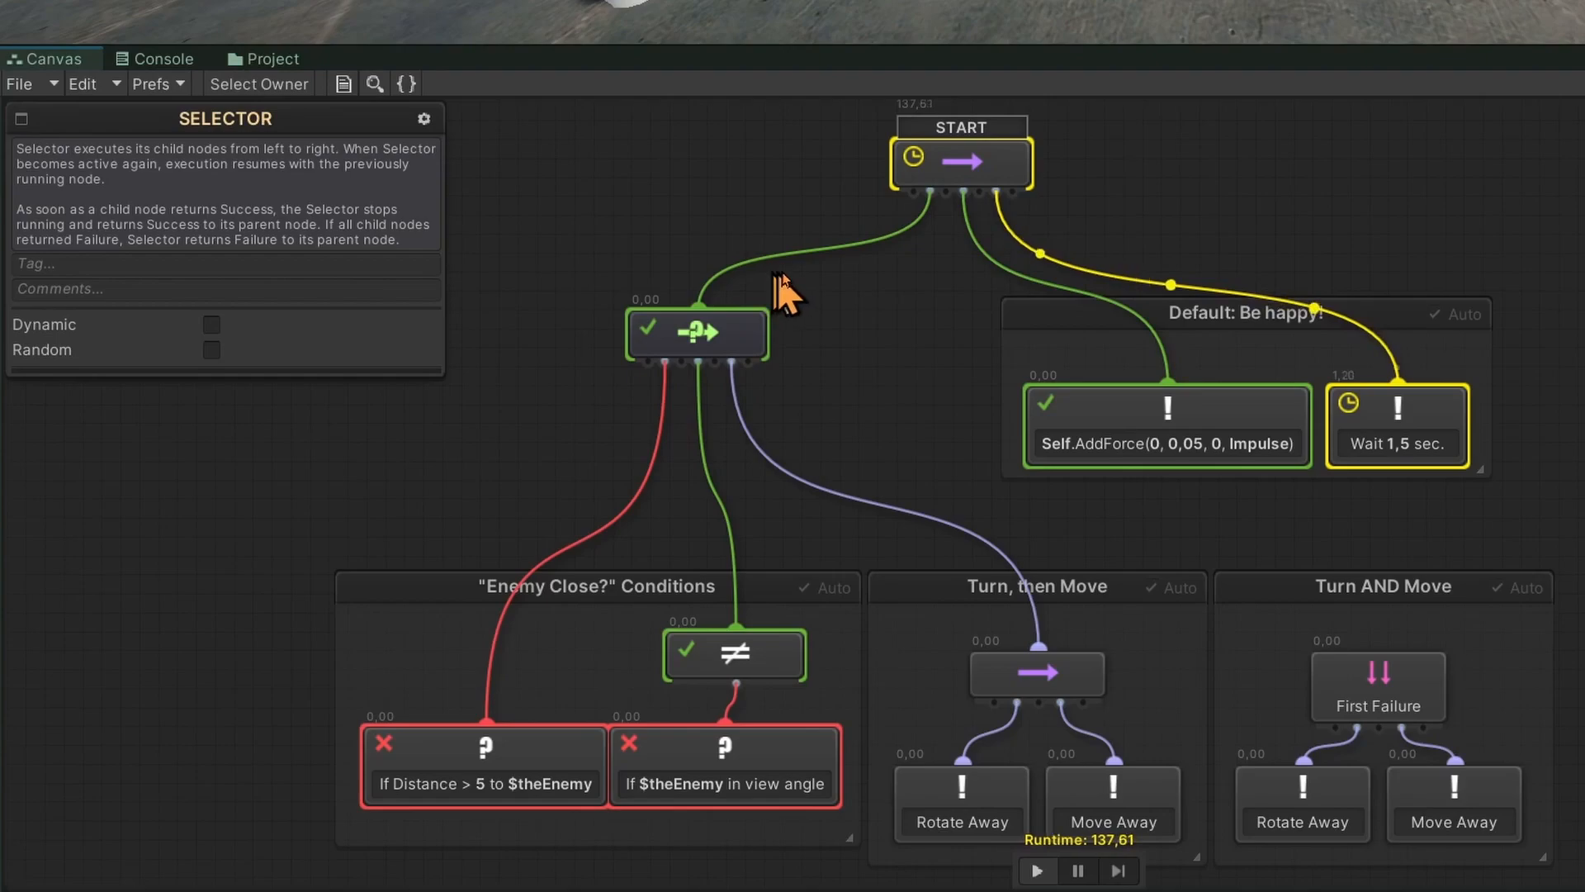
{"action": "left_click", "coordinate": [983, 174]}
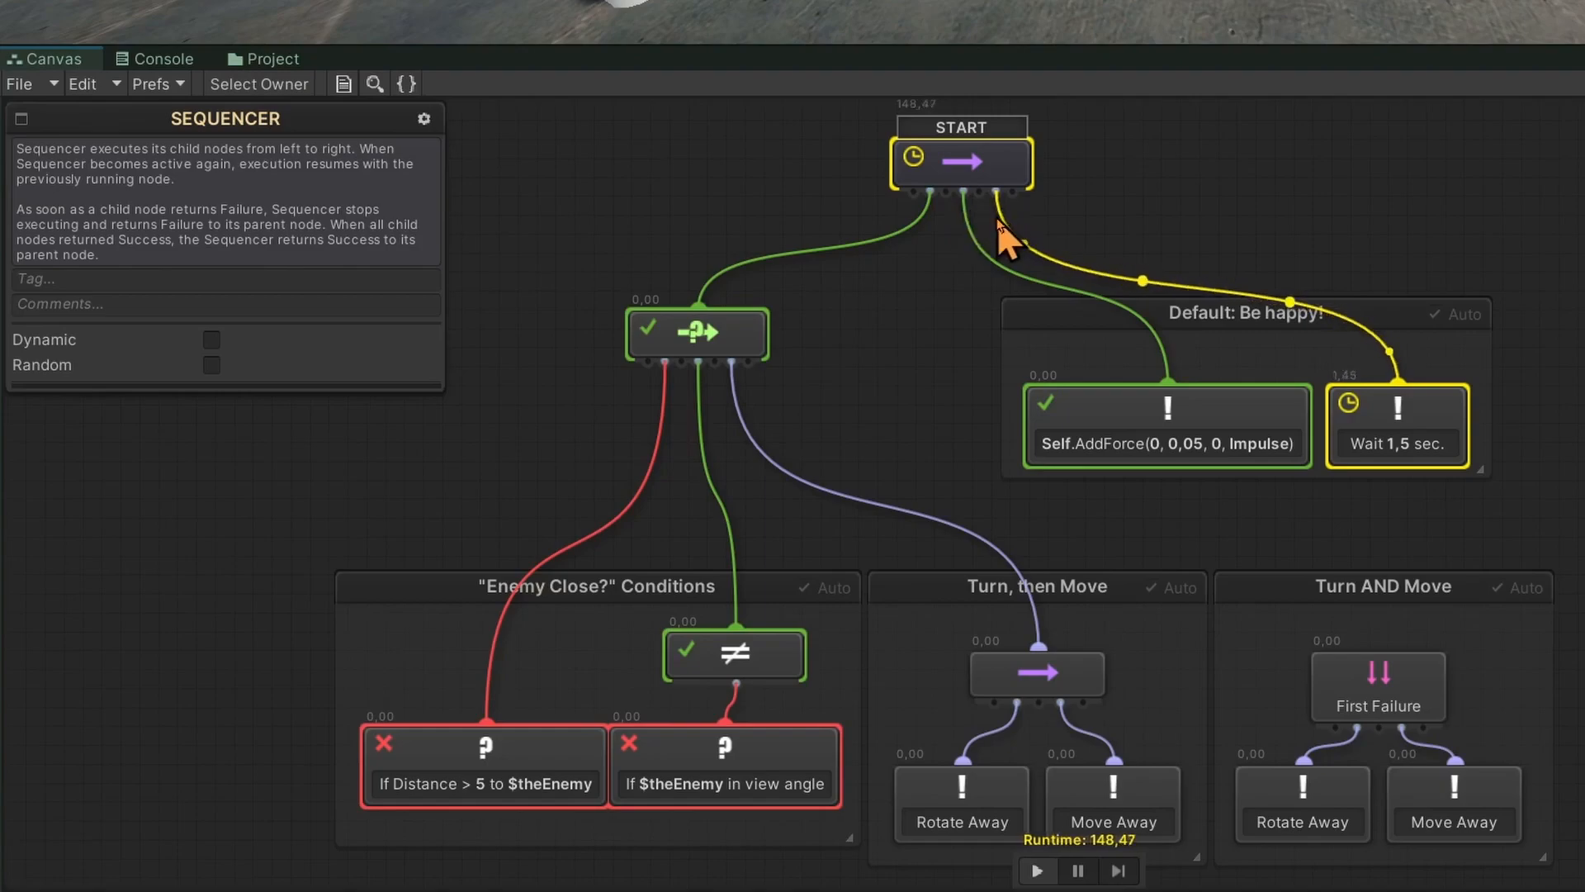
{"action": "left_click", "coordinate": [1133, 445]}
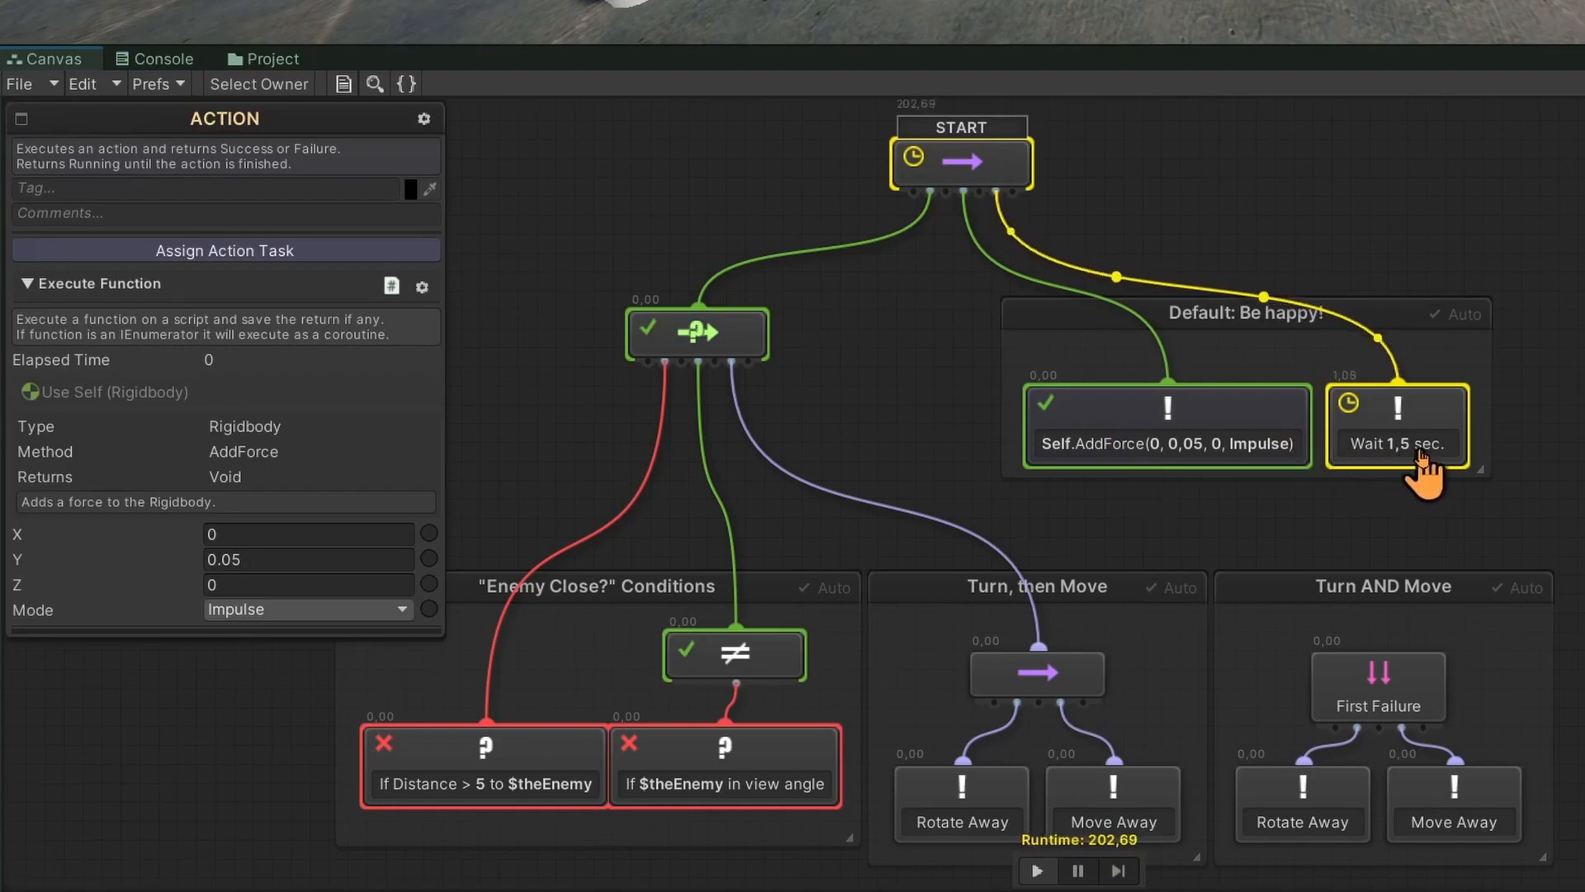
{"action": "left_click", "coordinate": [1420, 456]}
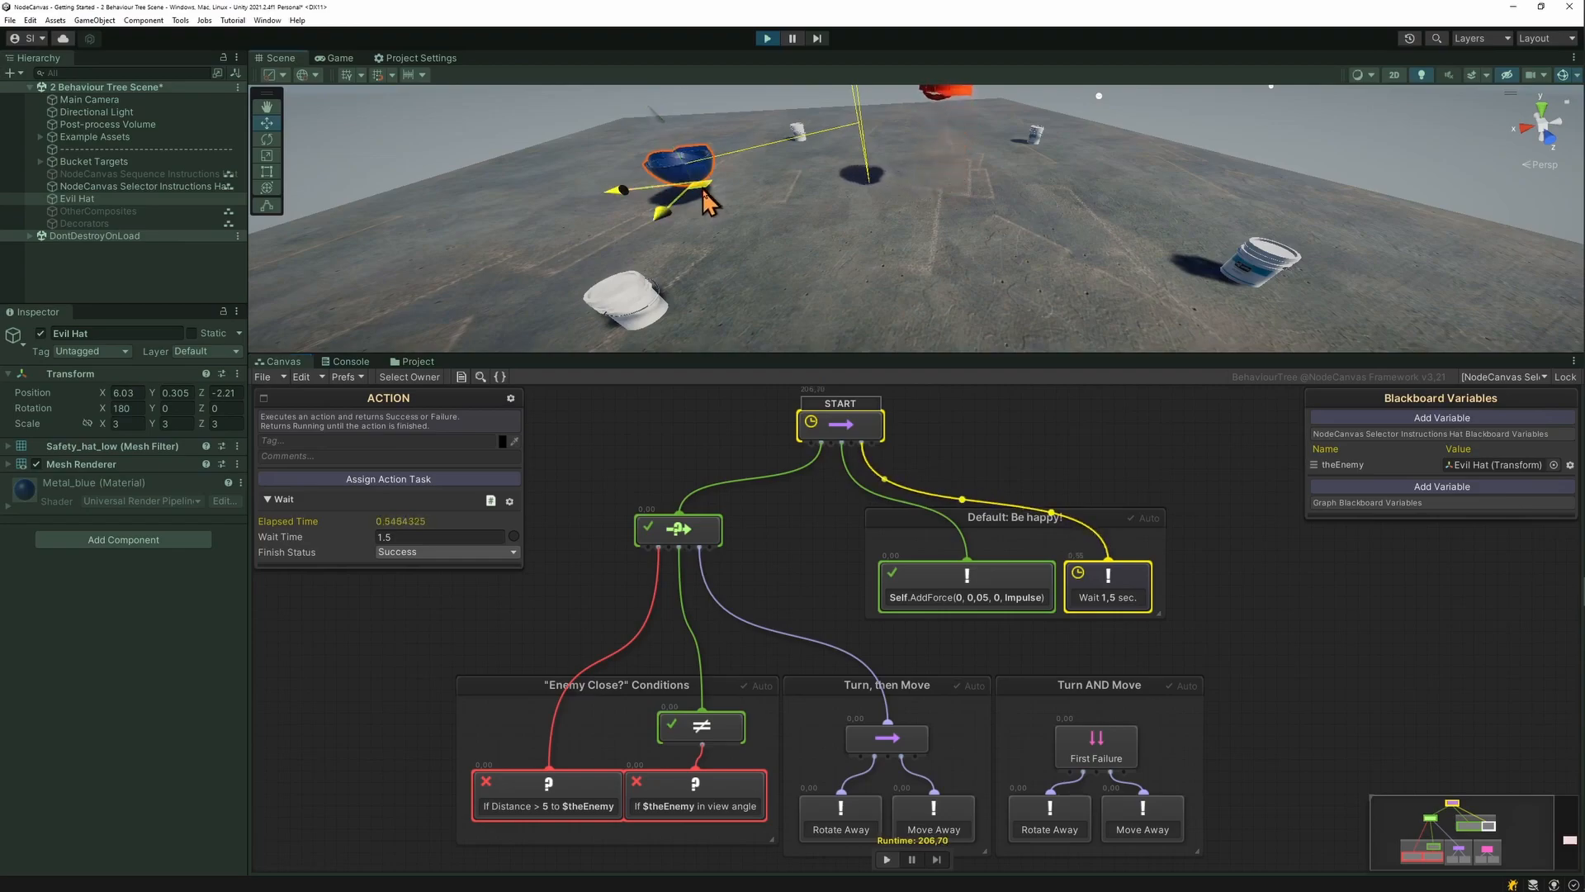
Step: Set a breakpoint on the "Turn, then Move" Sequencer and move the Evil Hat toward the red hat to trigger it
{"action": "left_click_drag", "start_coordinate": [703, 192], "coordinate": [923, 278]}
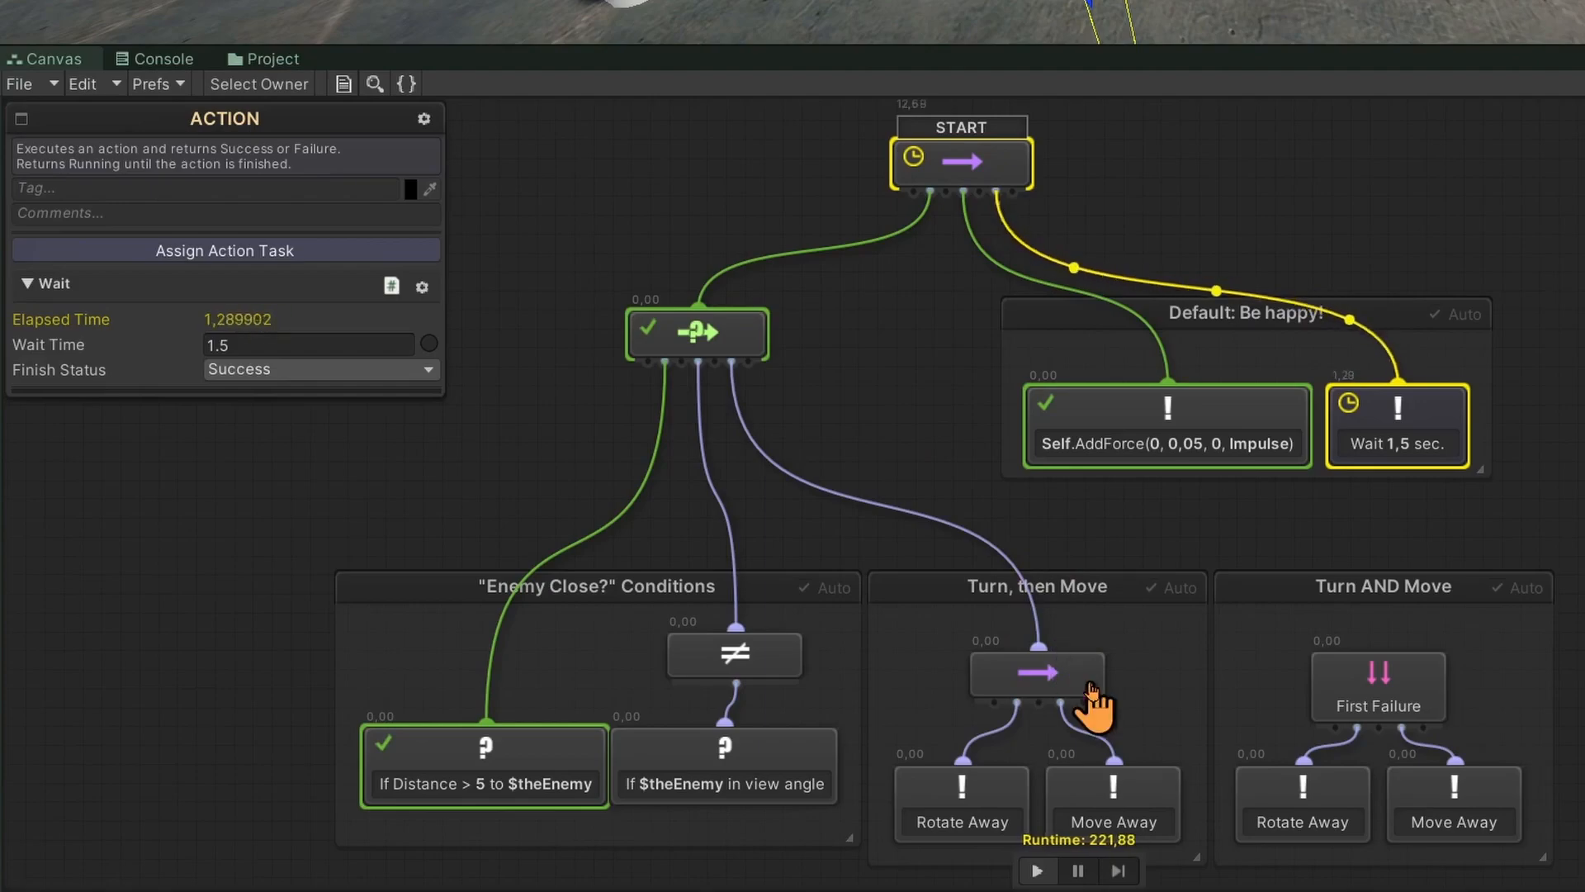
{"action": "left_click", "coordinate": [1089, 685]}
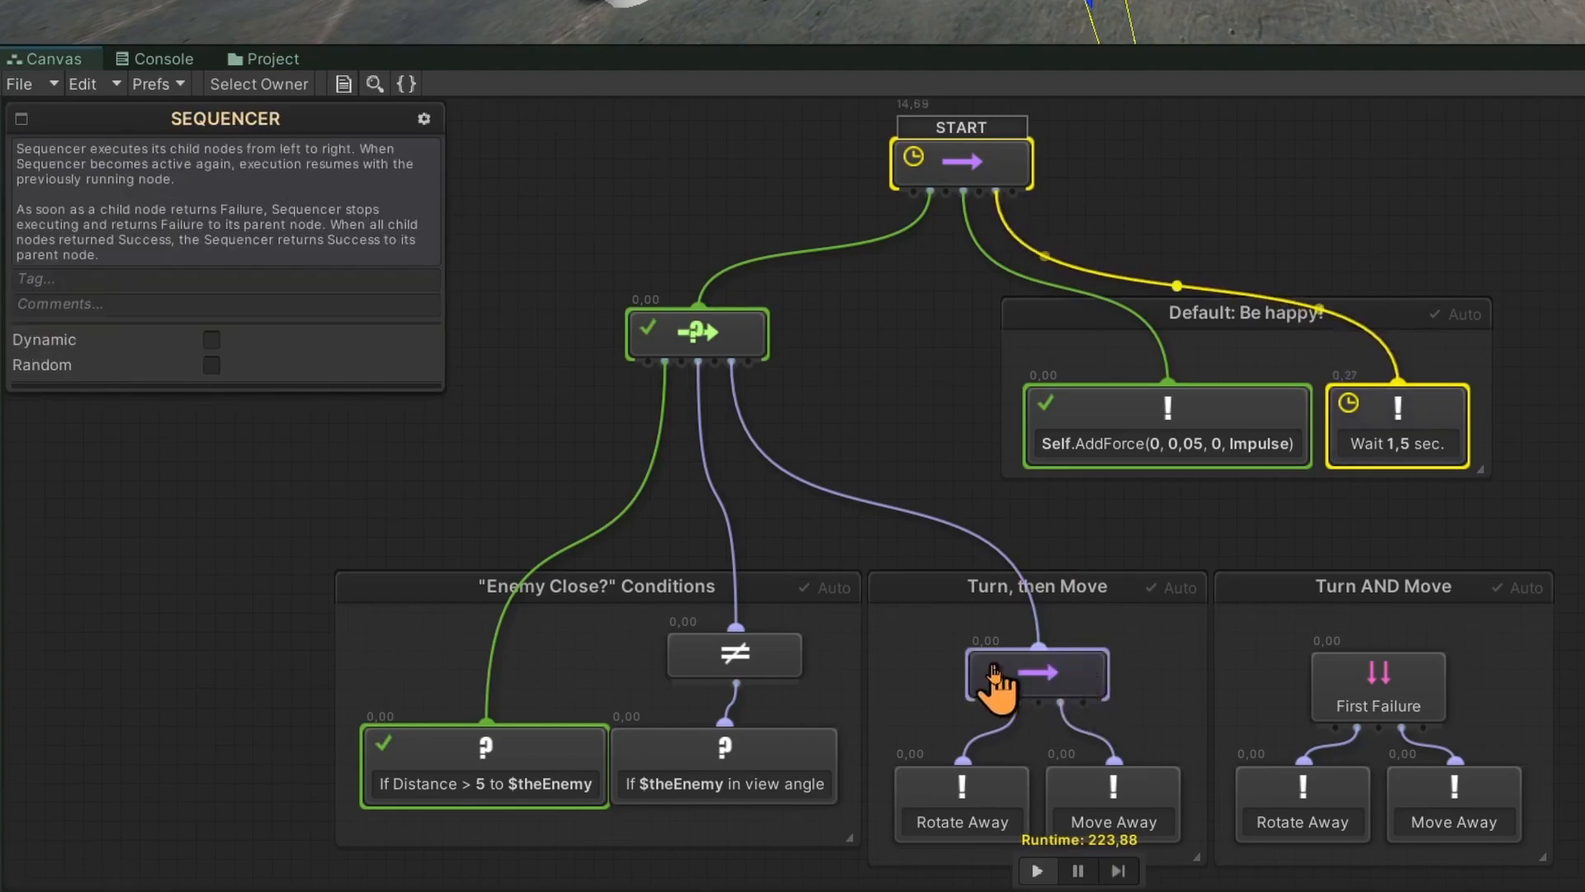
{"action": "right_click", "coordinate": [1103, 694]}
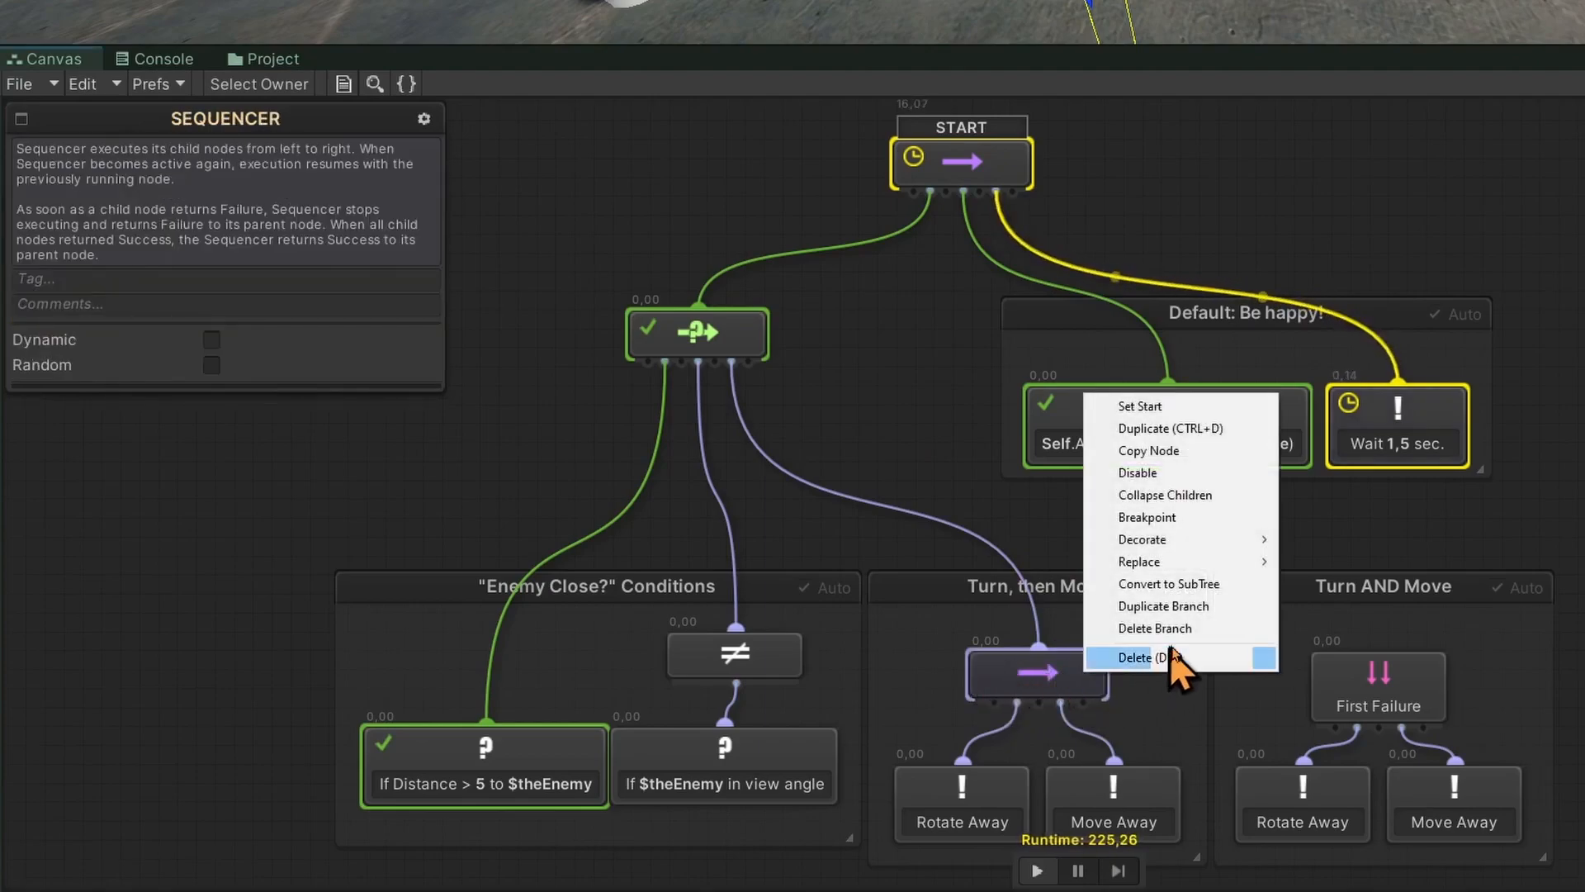
{"action": "left_click", "coordinate": [1169, 523]}
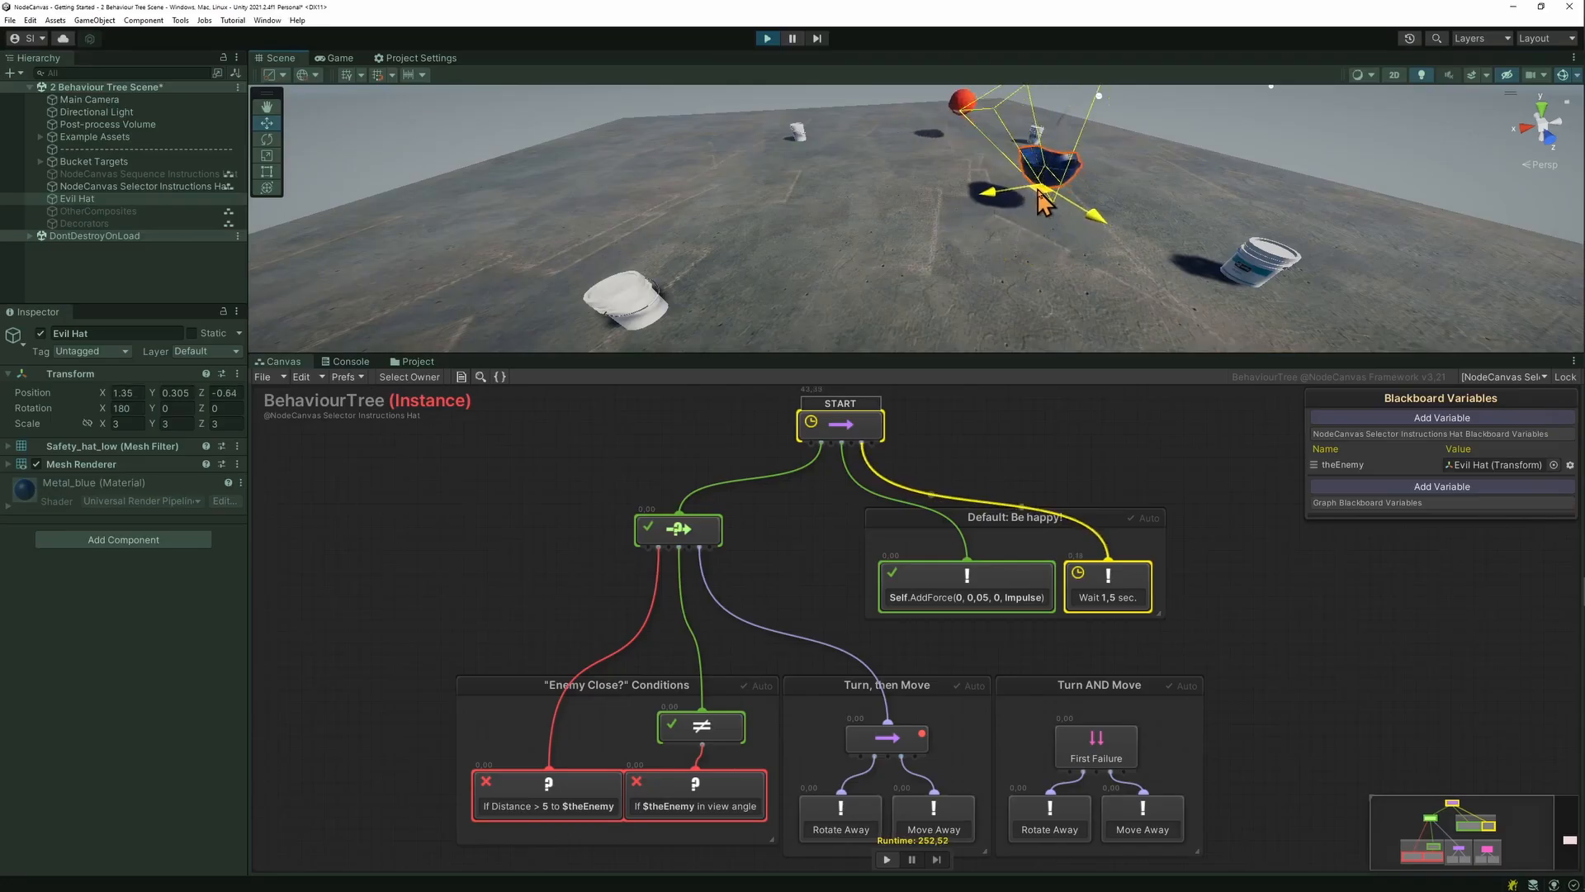
{"action": "left_click_drag", "start_coordinate": [1041, 200], "coordinate": [970, 133]}
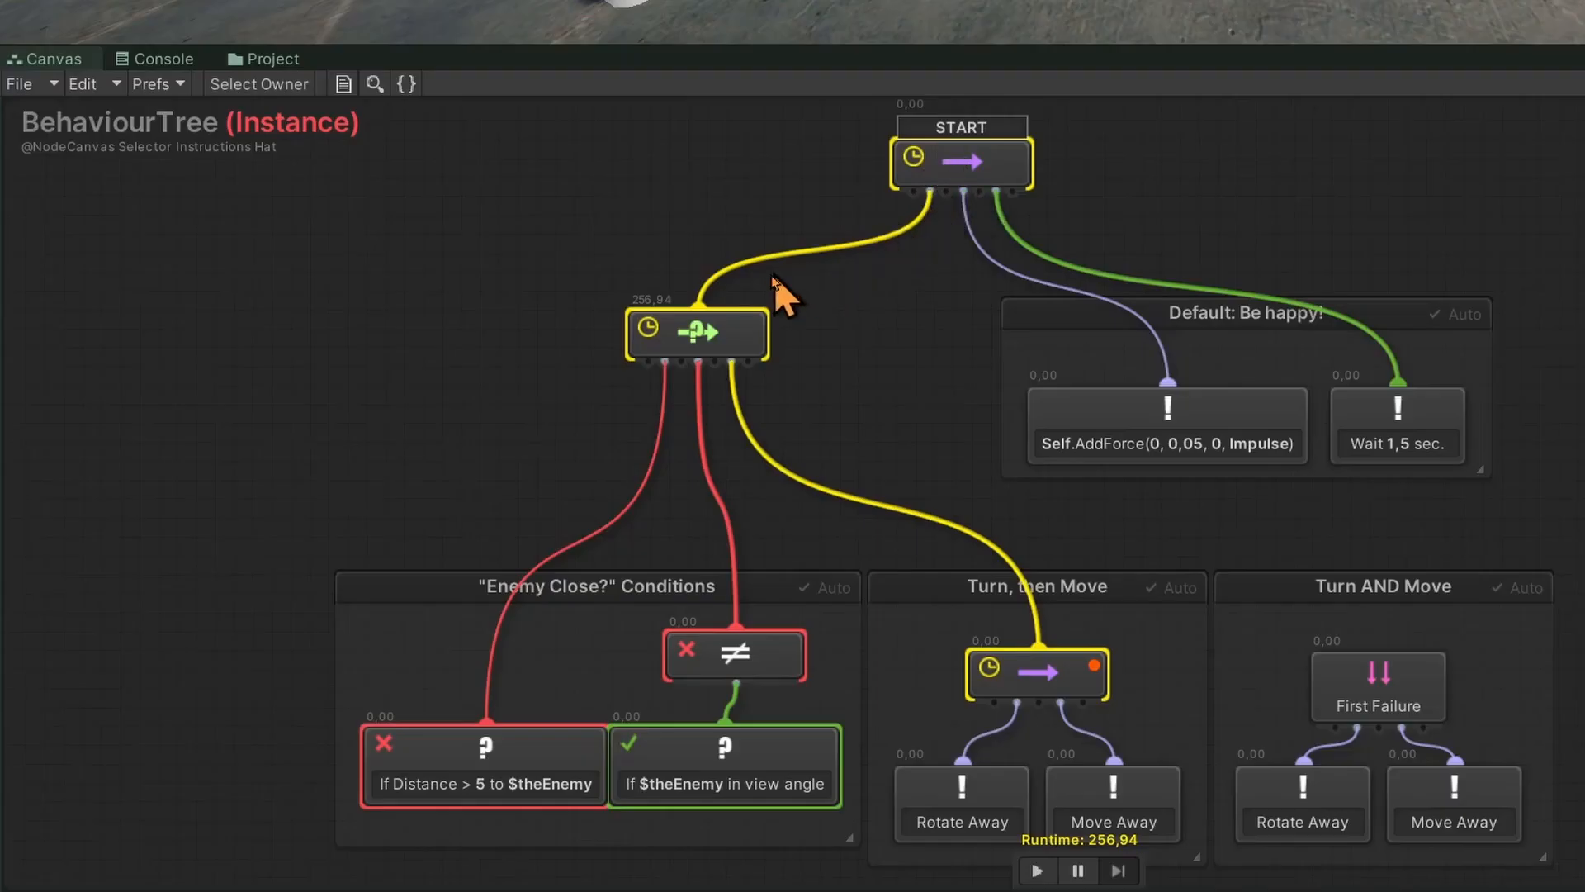
Step: Inspect the paused Selector, the distance condition and the "Turn, then Move" Sequencer with its Rotate Away and Move Away actions
{"action": "left_click", "coordinate": [739, 341]}
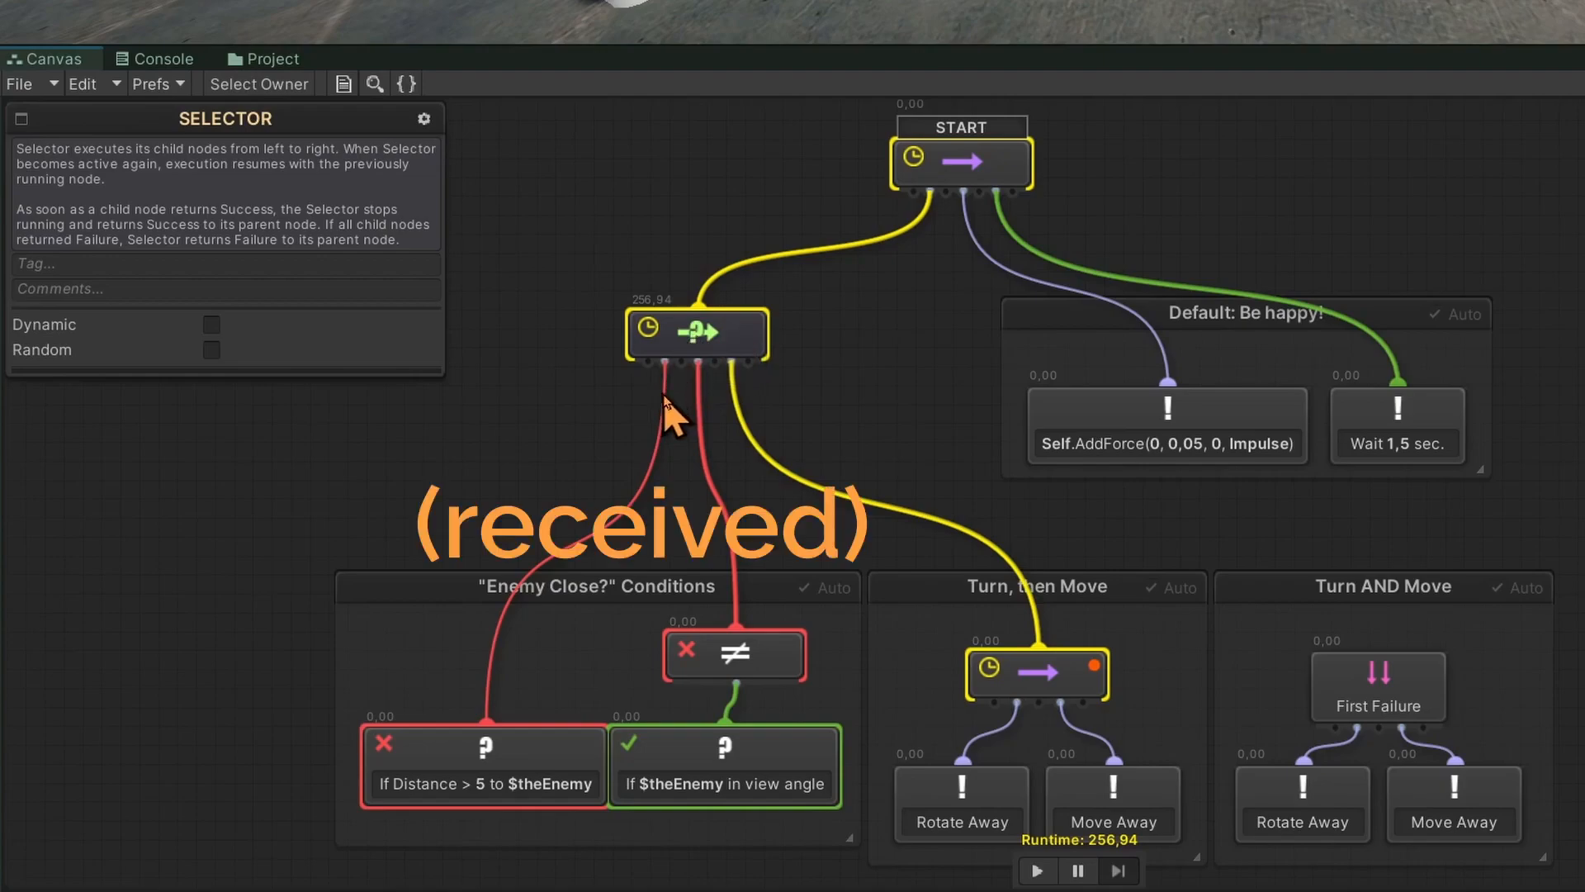
{"action": "left_click", "coordinate": [528, 788]}
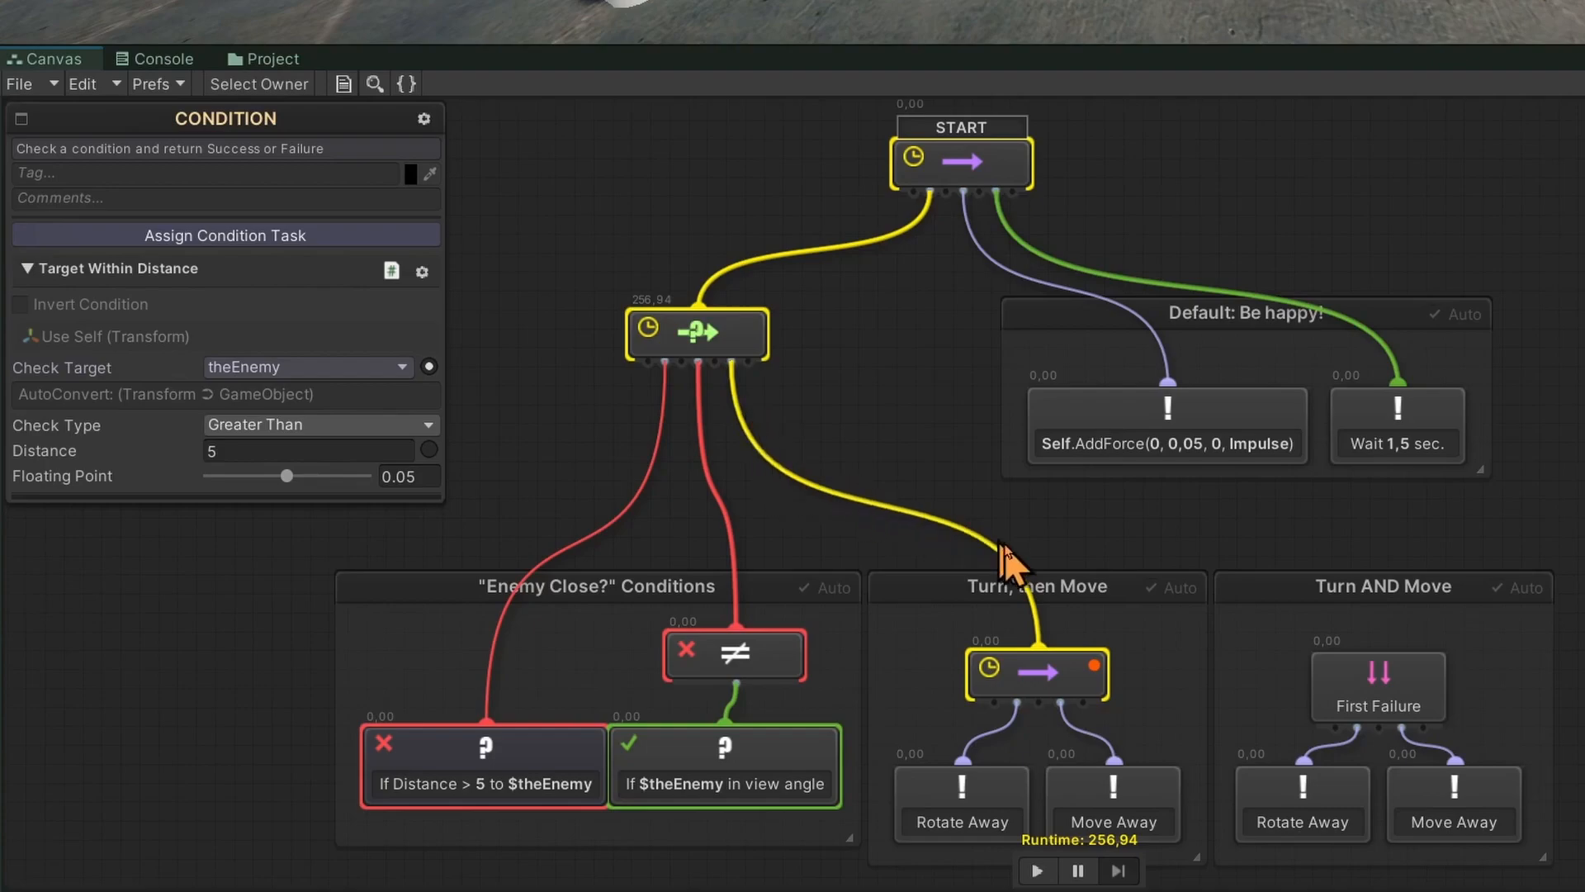
{"action": "left_click", "coordinate": [1053, 684]}
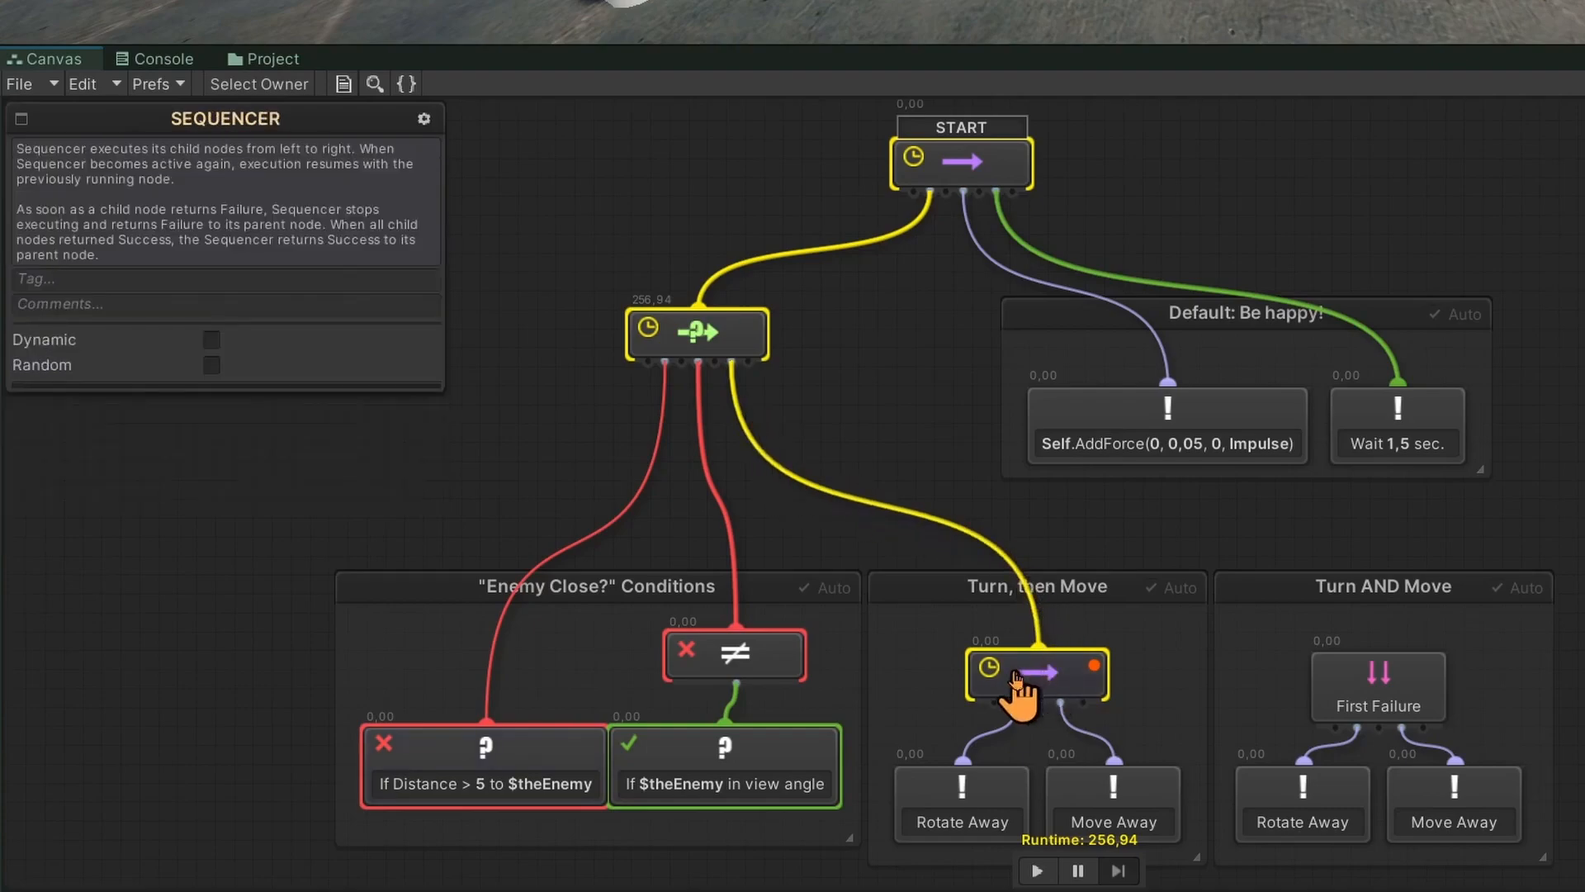
{"action": "left_click", "coordinate": [999, 805]}
{"action": "left_click", "coordinate": [1144, 803]}
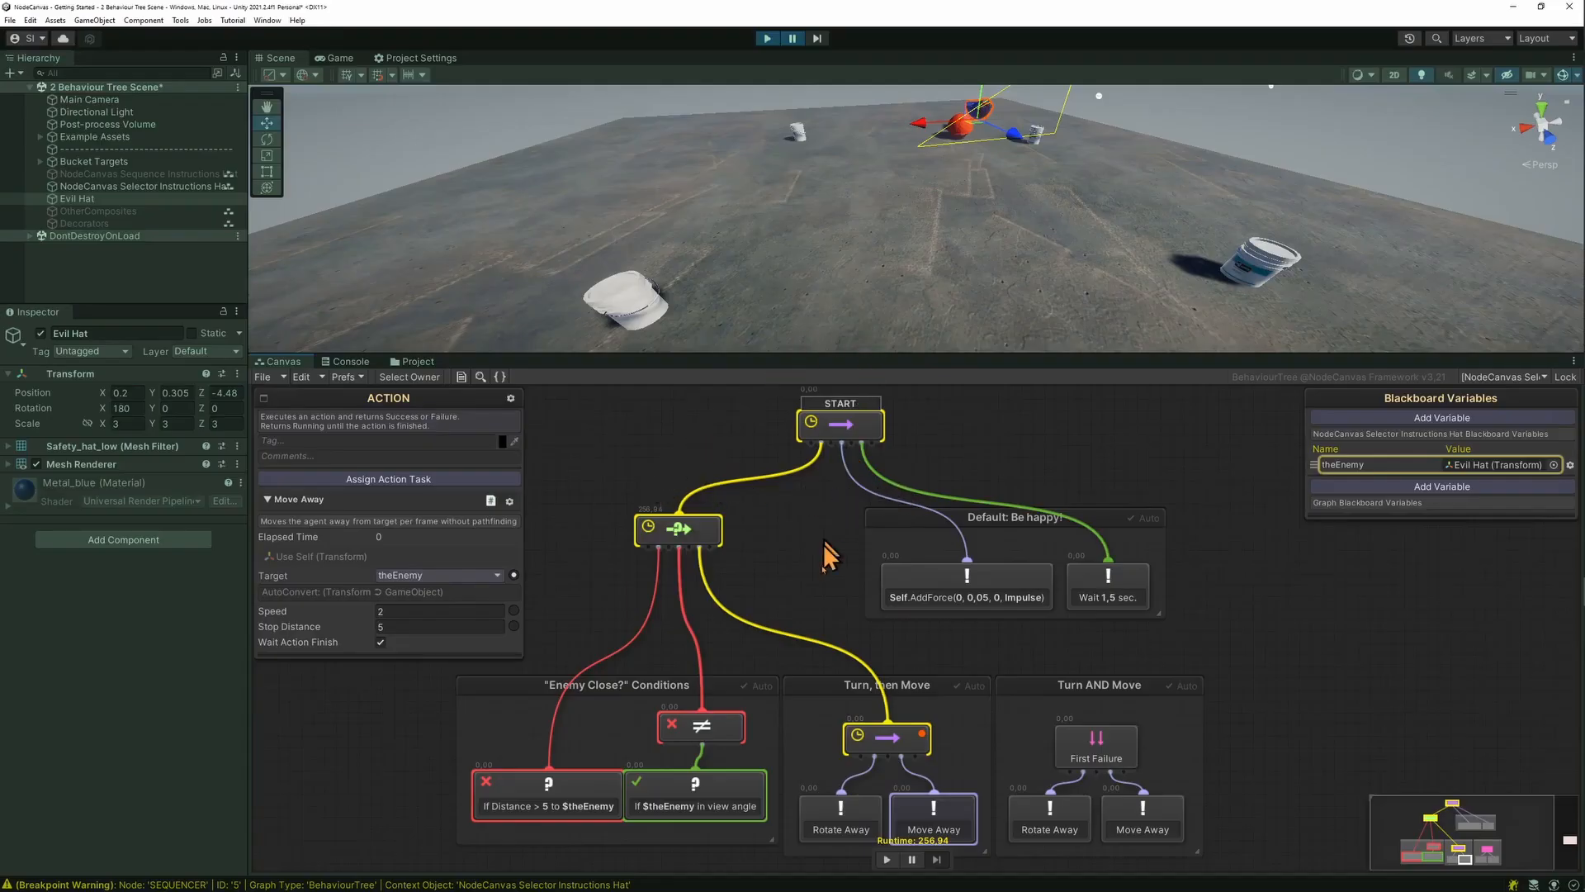
Step: Resume the paused scene and reconnect the Selector's third branch to the First Failure Parallel node in "Turn AND Move"
{"action": "left_click", "coordinate": [794, 38]}
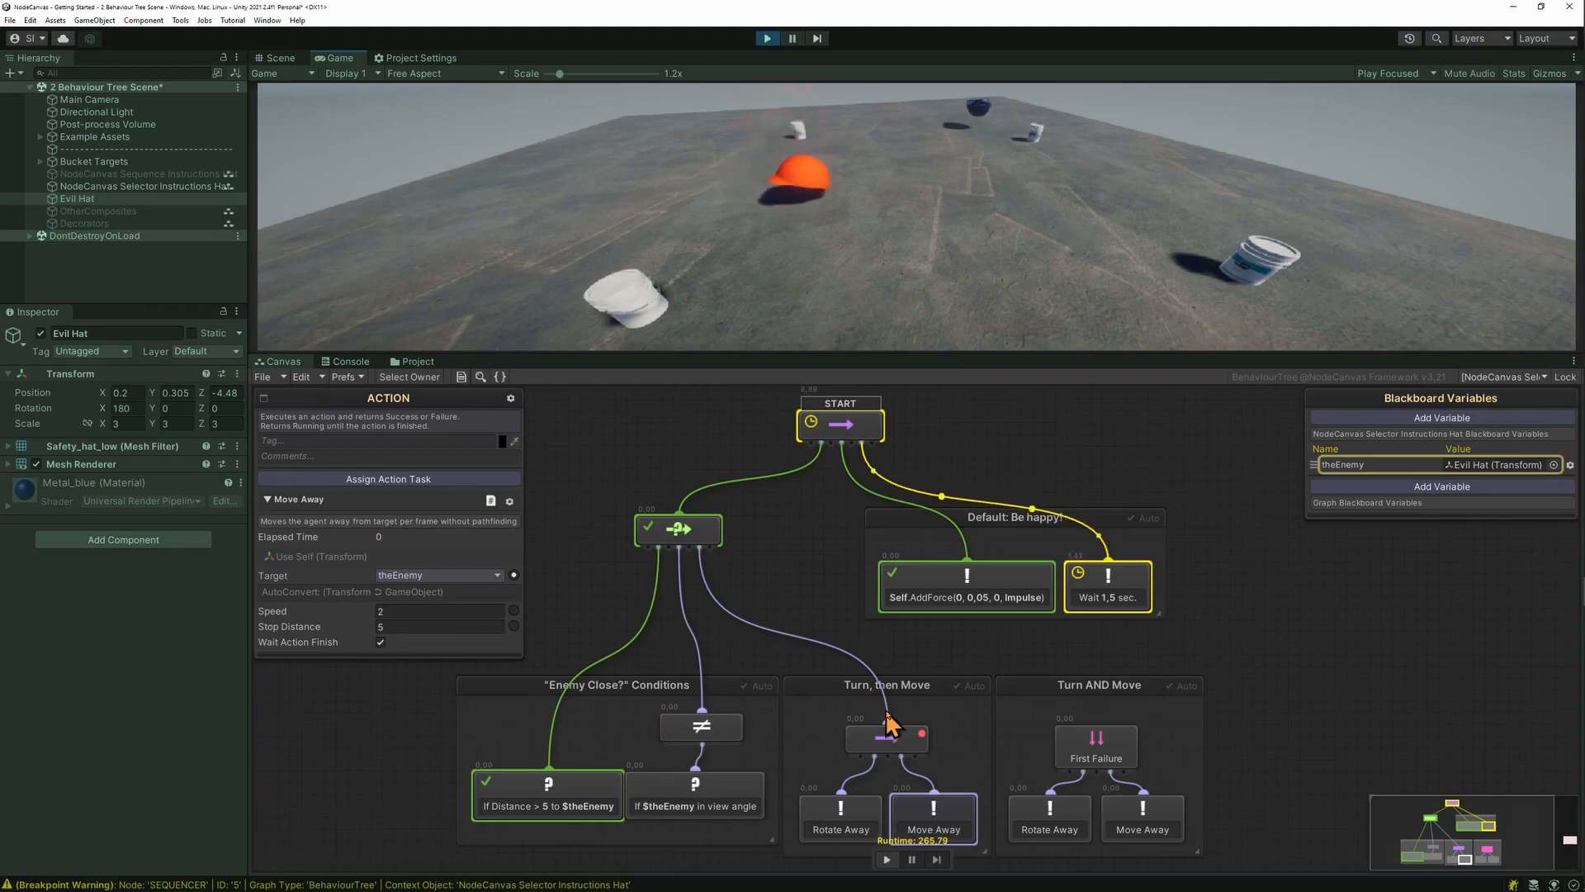
{"action": "left_click_drag", "start_coordinate": [885, 706], "coordinate": [1108, 753]}
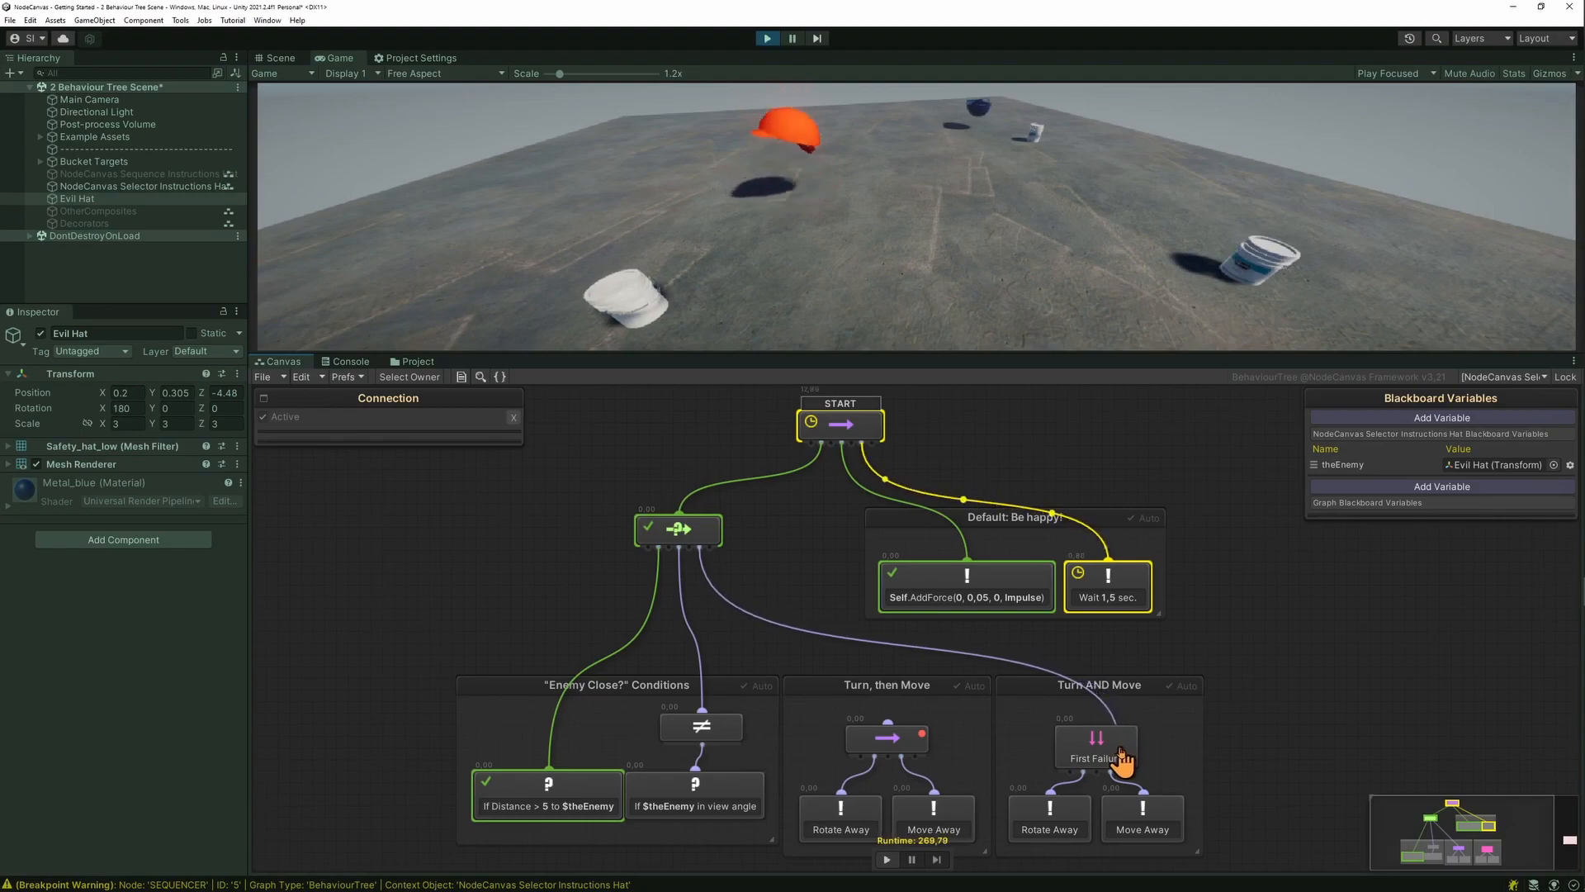
{"action": "left_click", "coordinate": [1121, 751]}
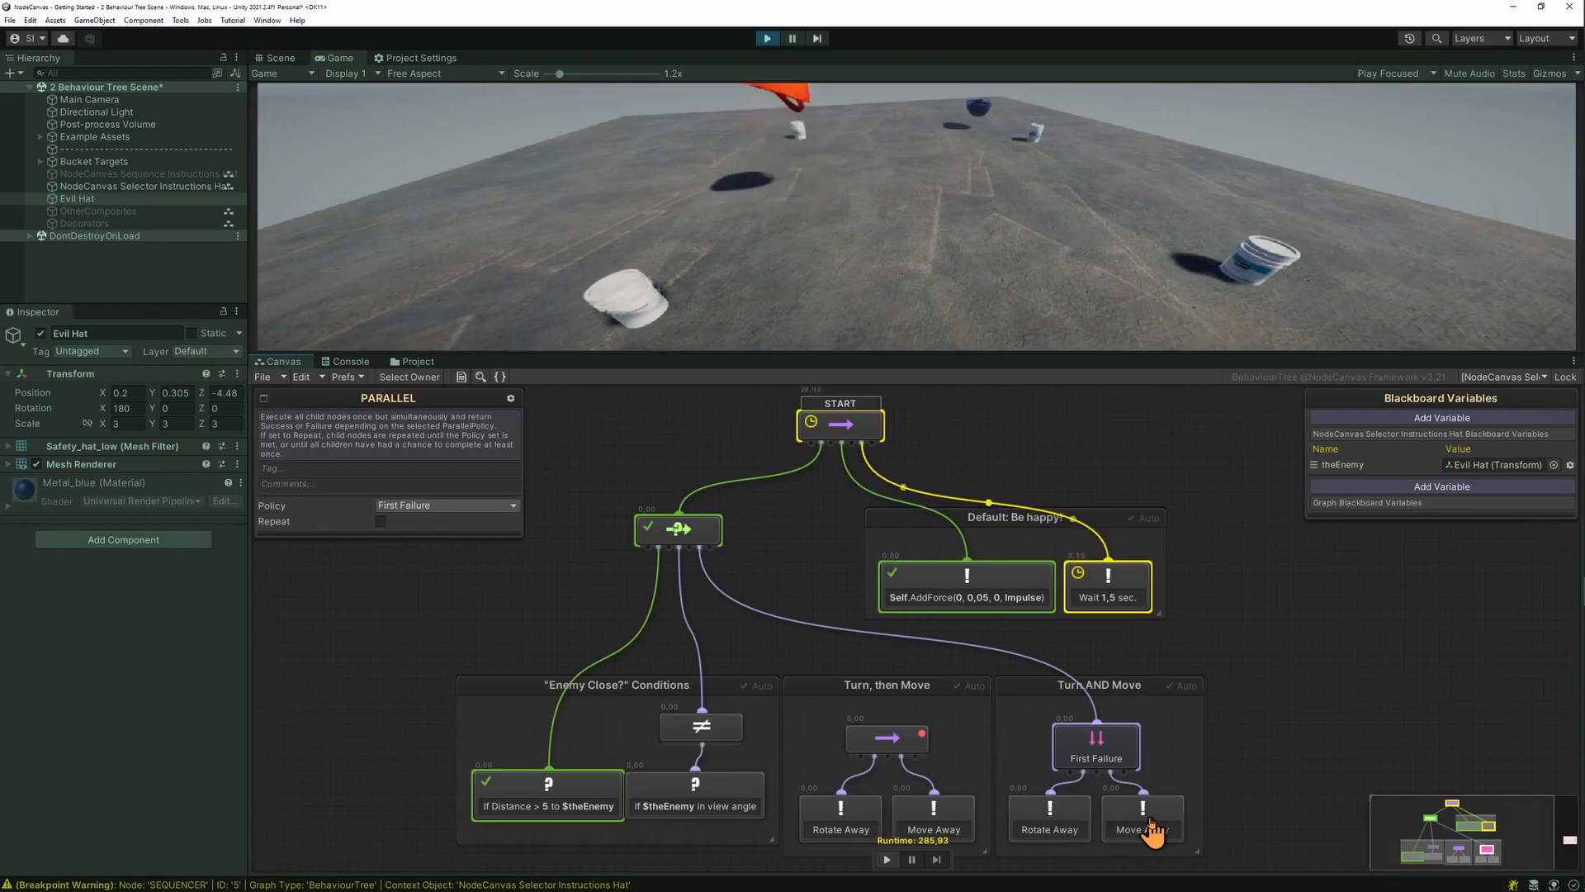
Step: Move the Evil Hat across the floor in the Scene view to test the Parallel branch, and inspect the Parallel node
{"action": "left_click", "coordinate": [130, 199]}
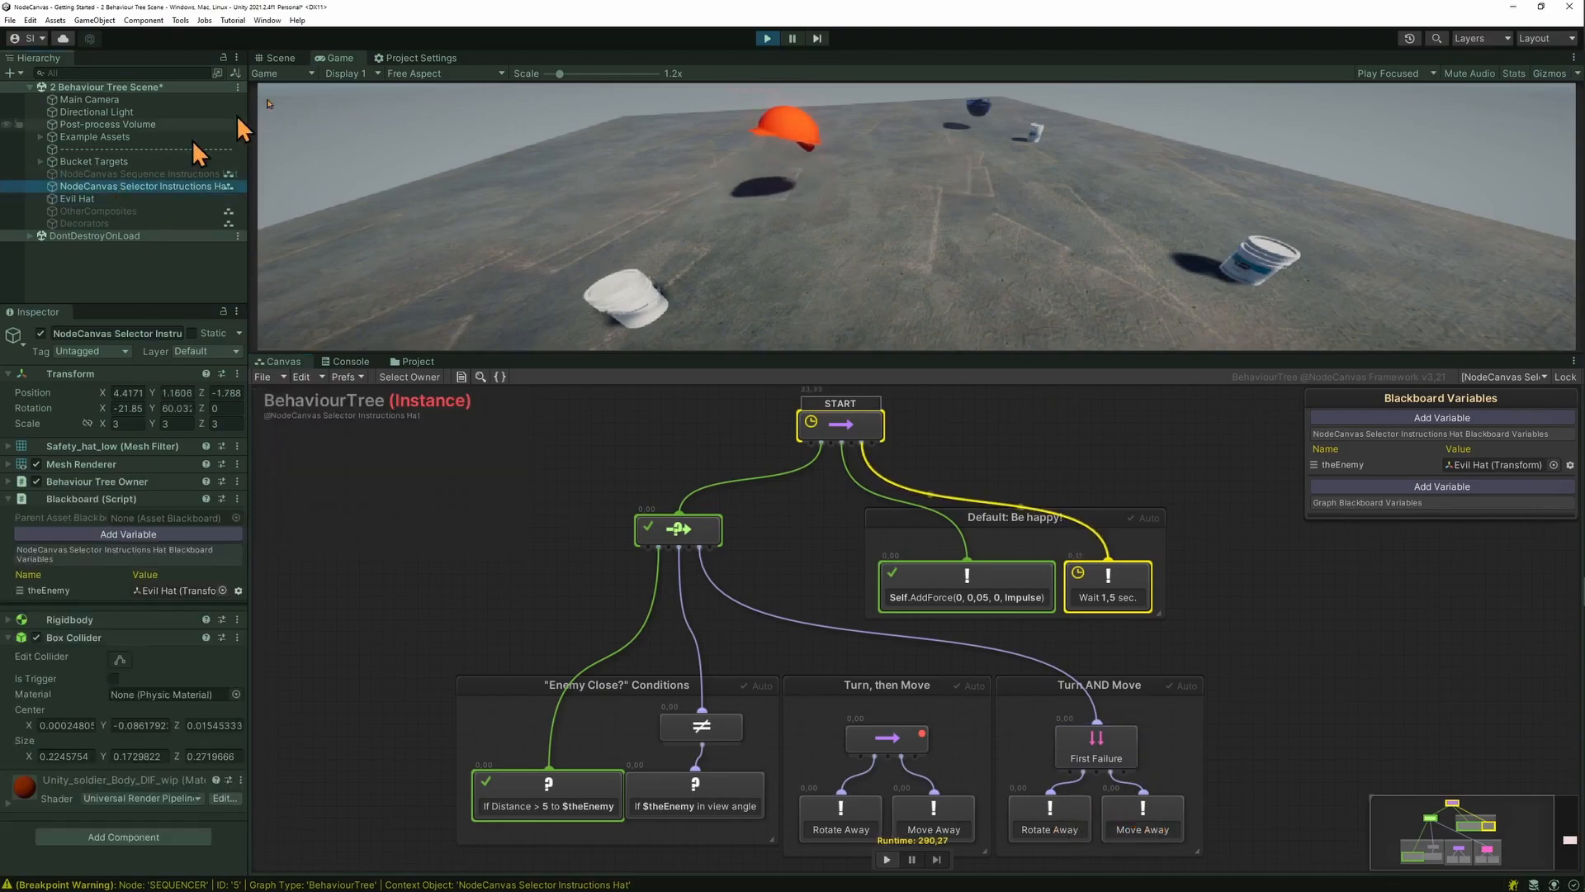
{"action": "left_click", "coordinate": [276, 58]}
{"action": "left_click_drag", "start_coordinate": [974, 151], "coordinate": [693, 227]}
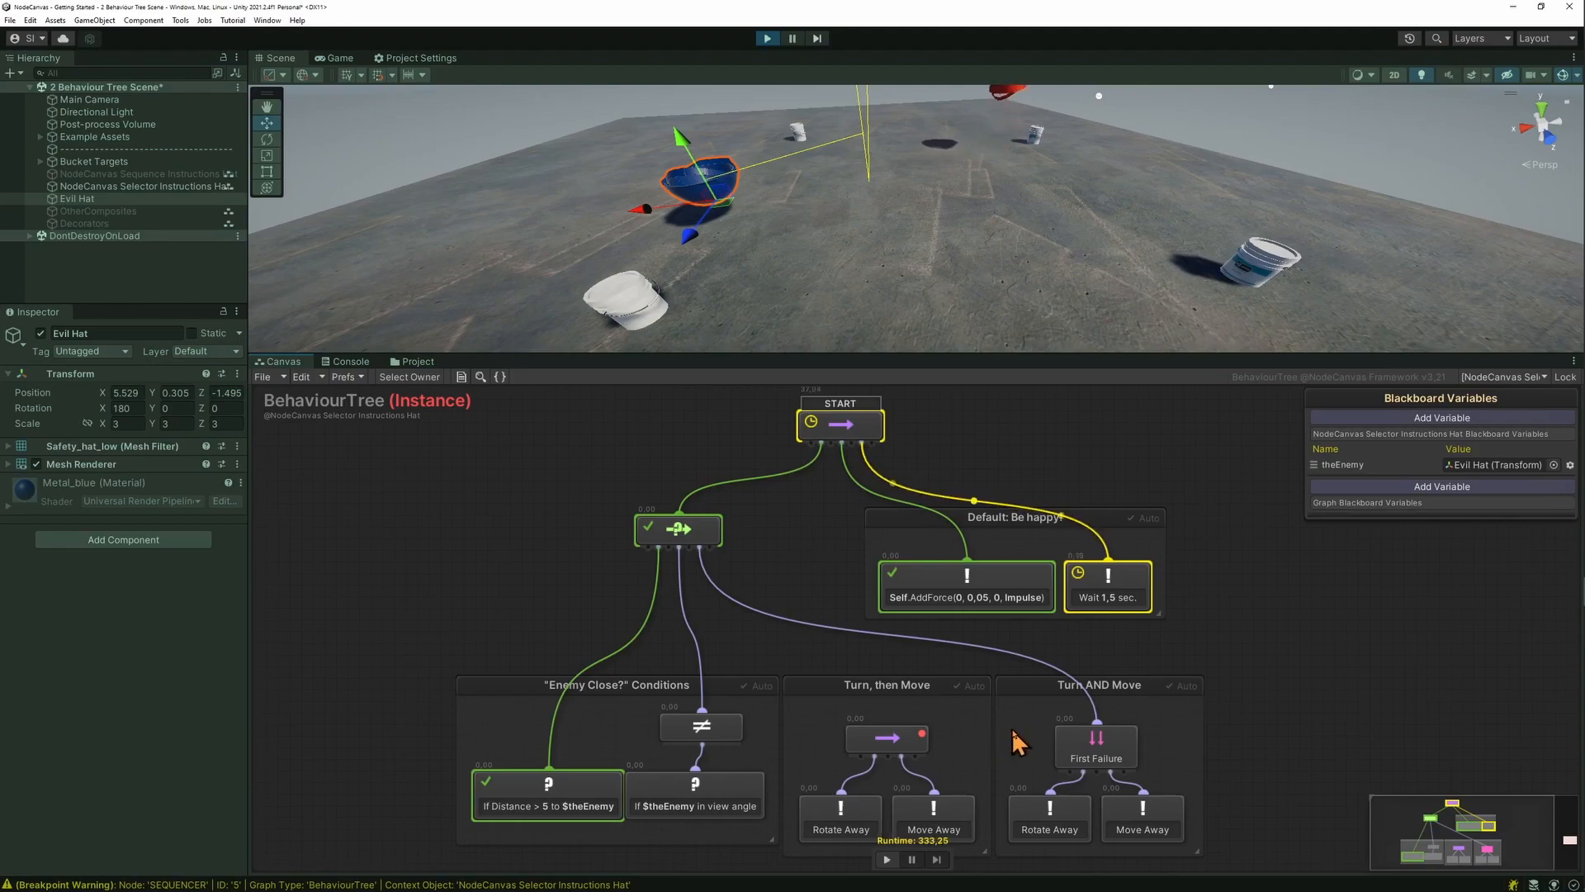
{"action": "left_click", "coordinate": [1074, 747]}
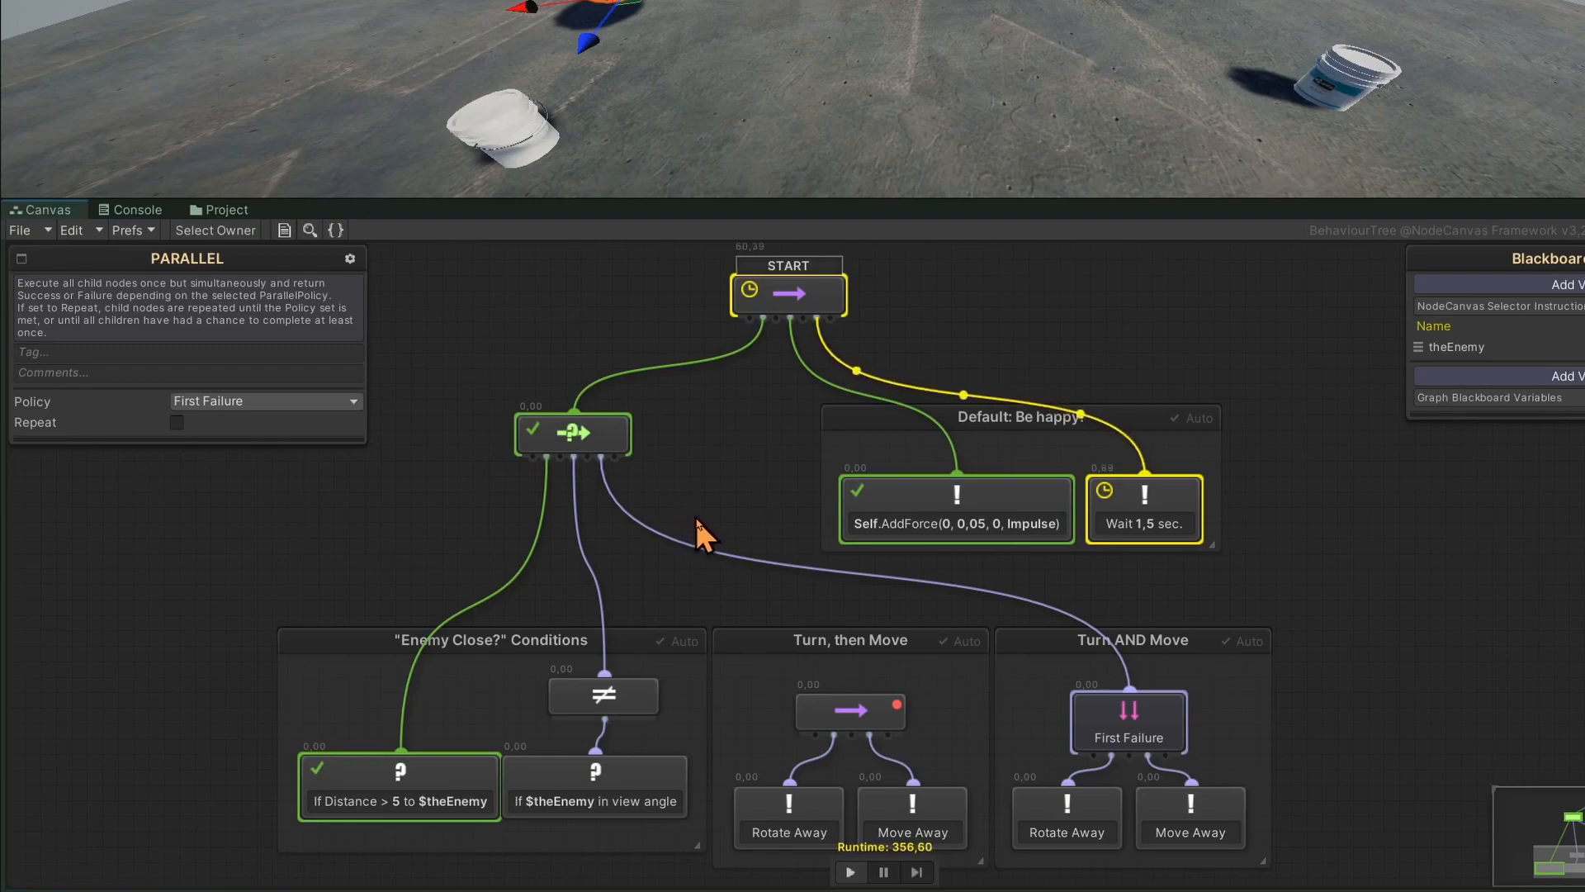
Step: Insert a Probability Selector under the Selector and connect it to the "Turn, then Move" Sequencer and the "Turn AND Move" Parallel
{"action": "right_click", "coordinate": [688, 510]}
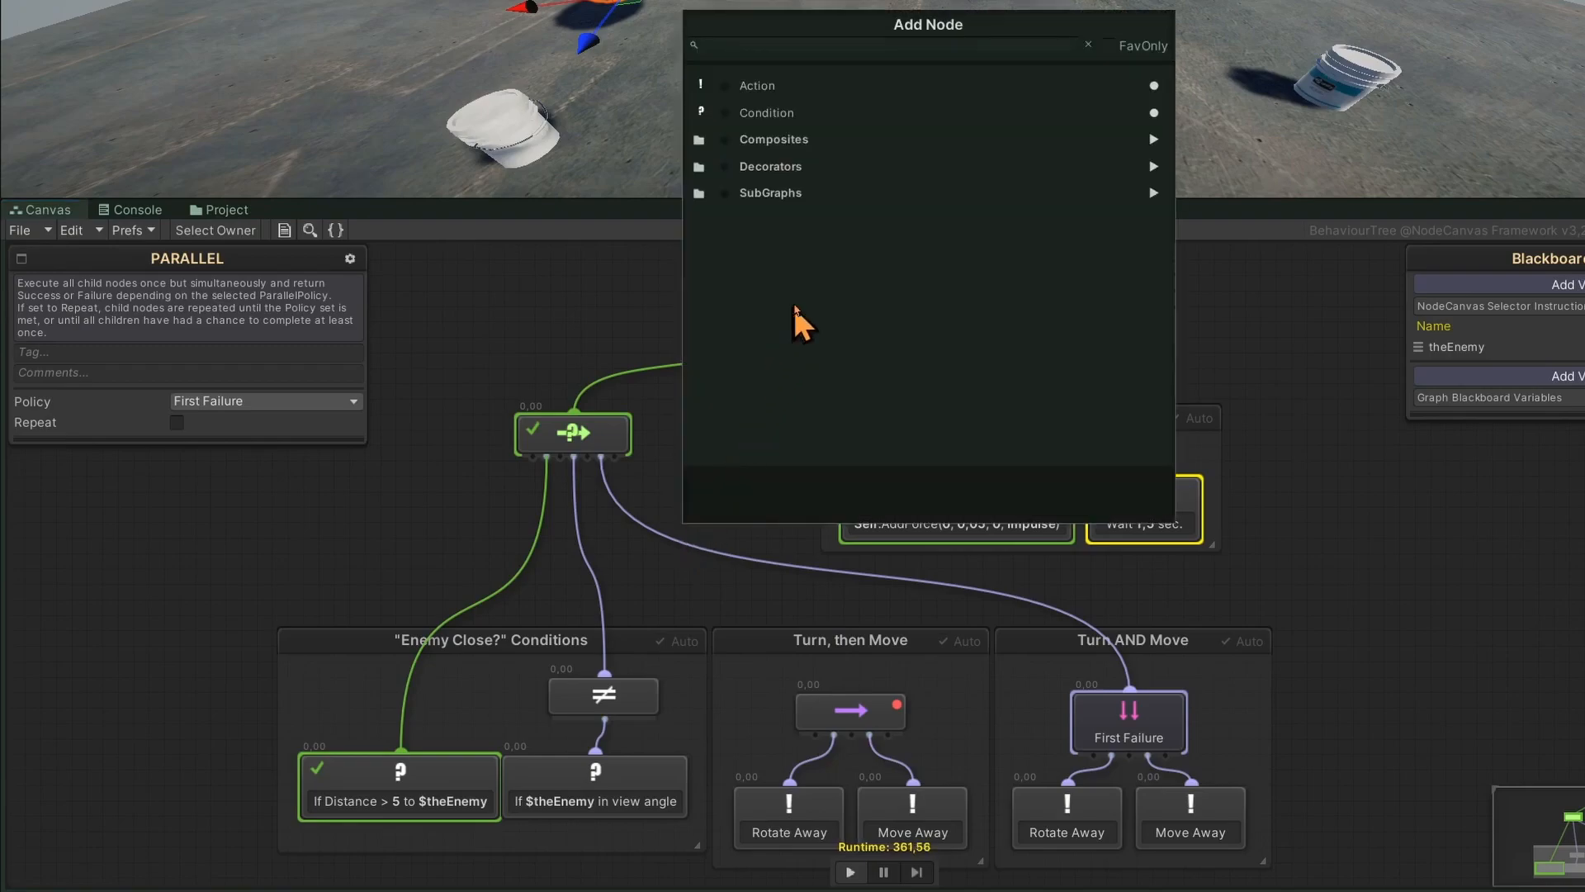
{"action": "left_click", "coordinate": [859, 141]}
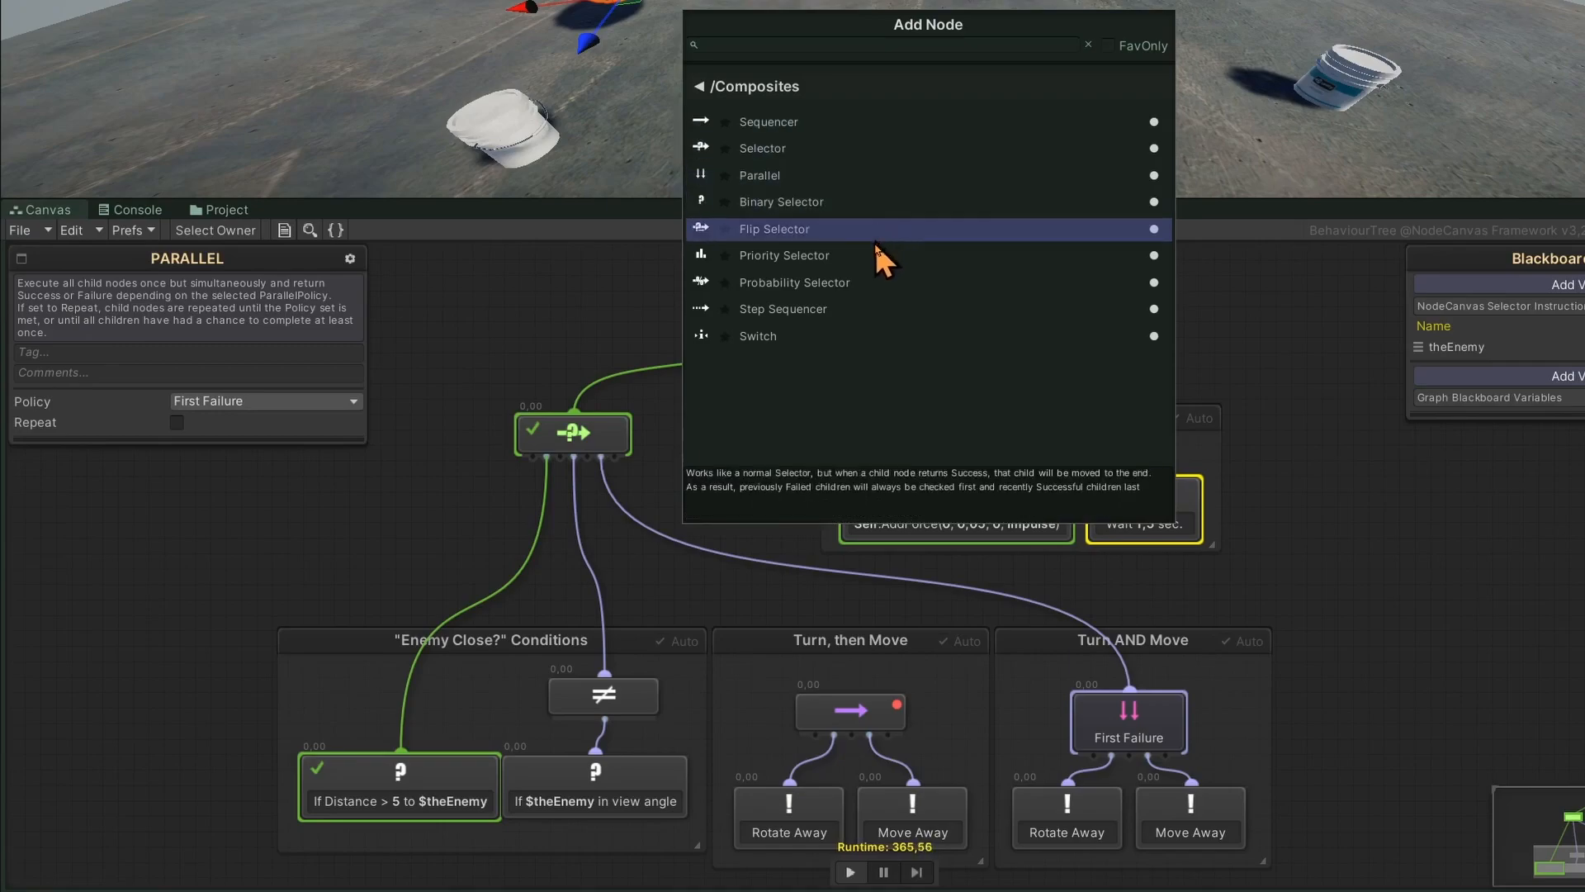
{"action": "left_click", "coordinate": [869, 281]}
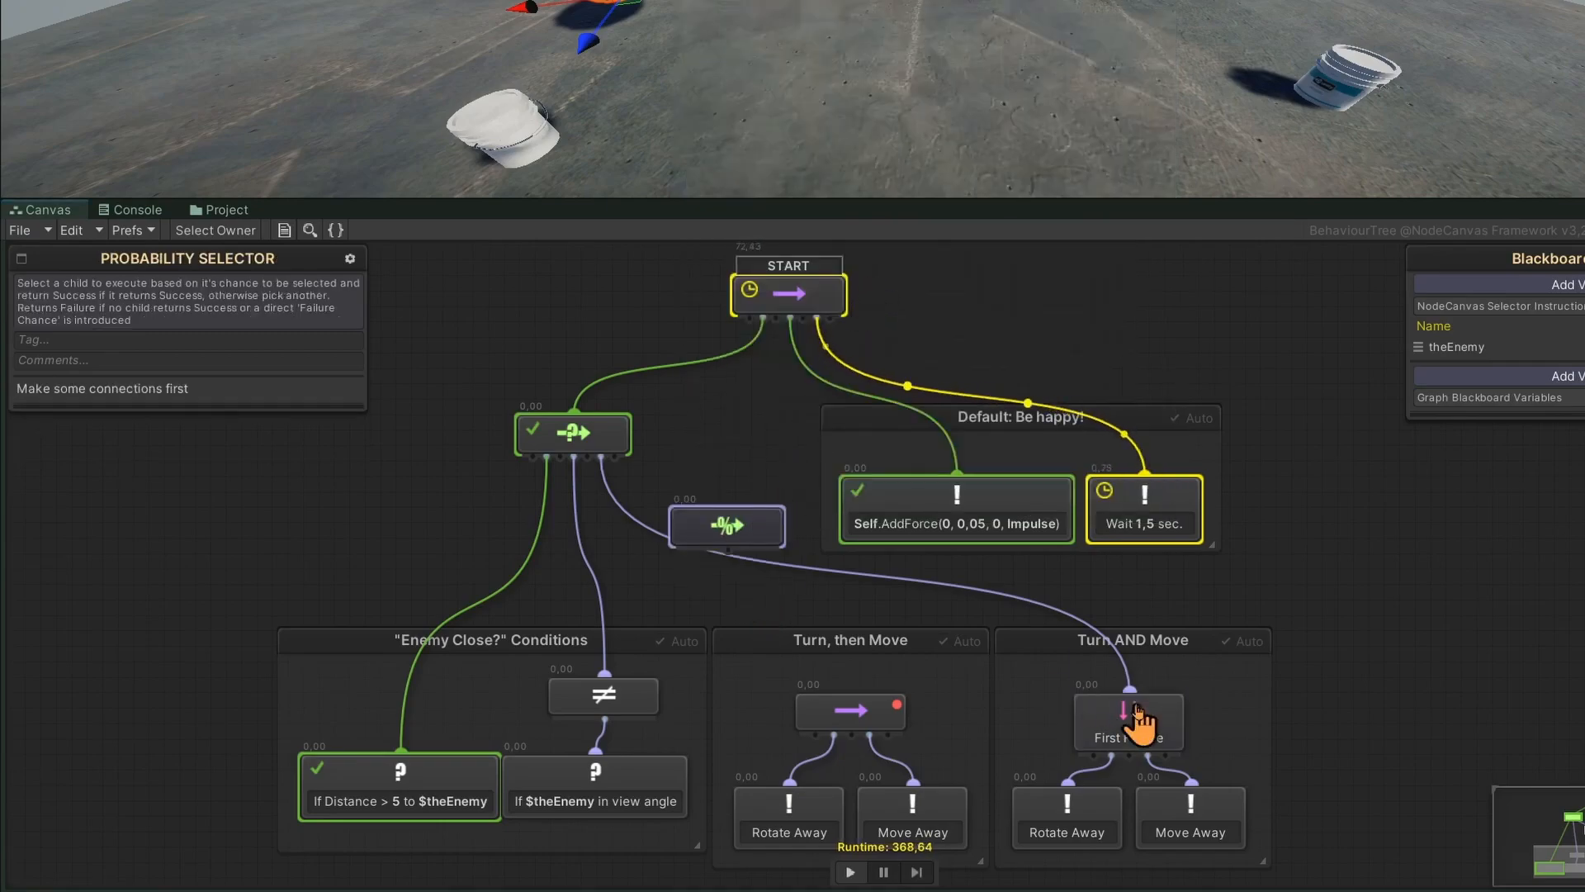
{"action": "left_click_drag", "start_coordinate": [1133, 689], "coordinate": [881, 729]}
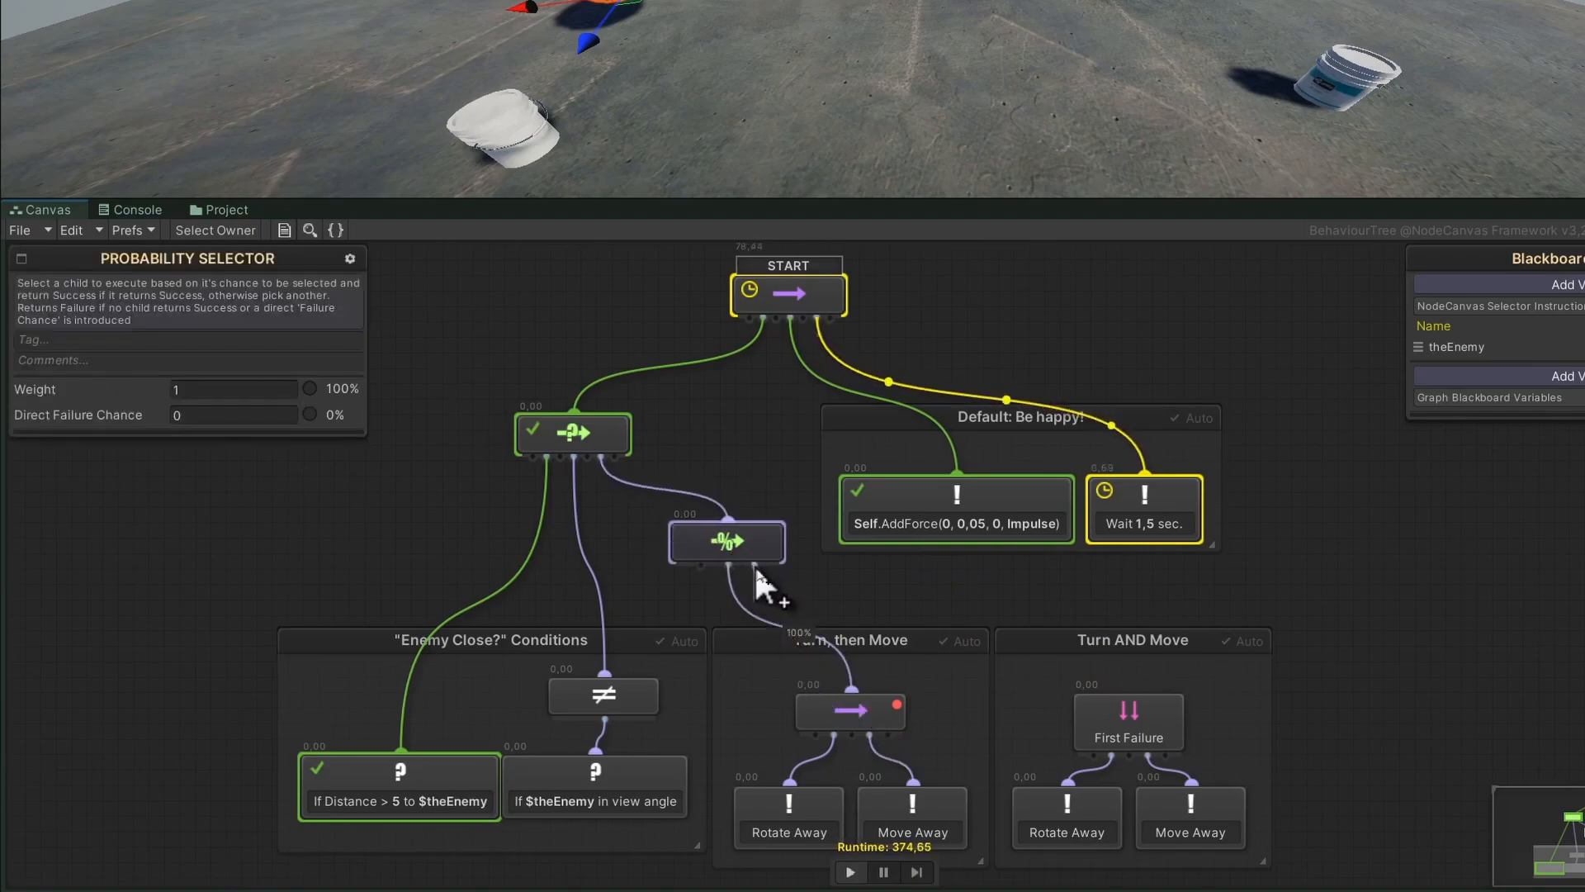
{"action": "left_click_drag", "start_coordinate": [754, 565], "coordinate": [1148, 700]}
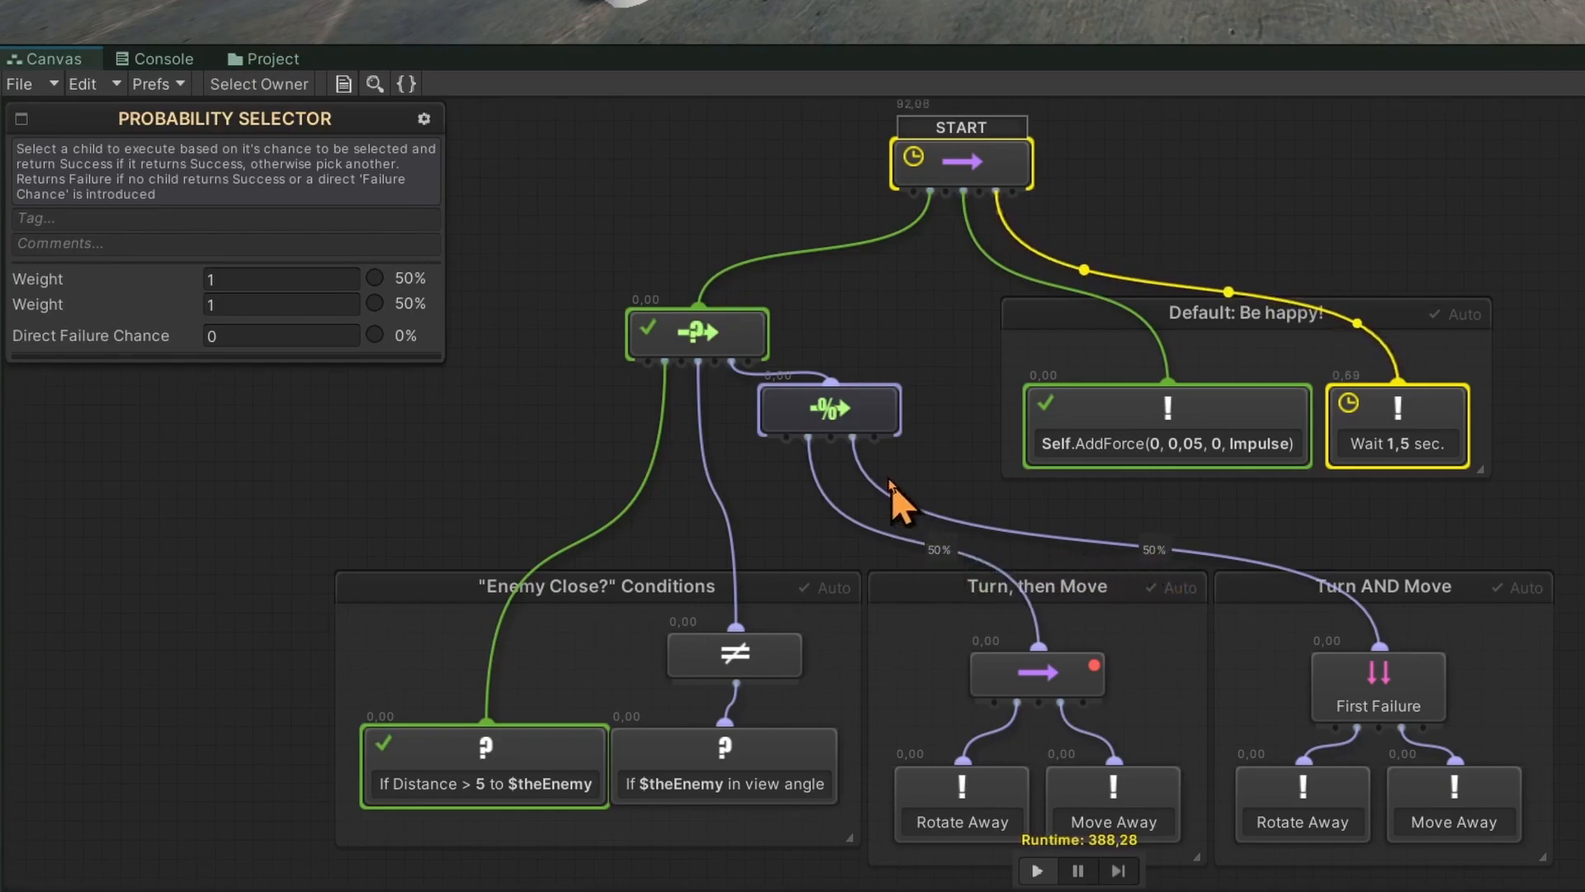
{"action": "left_click_drag", "start_coordinate": [874, 417], "coordinate": [874, 435]}
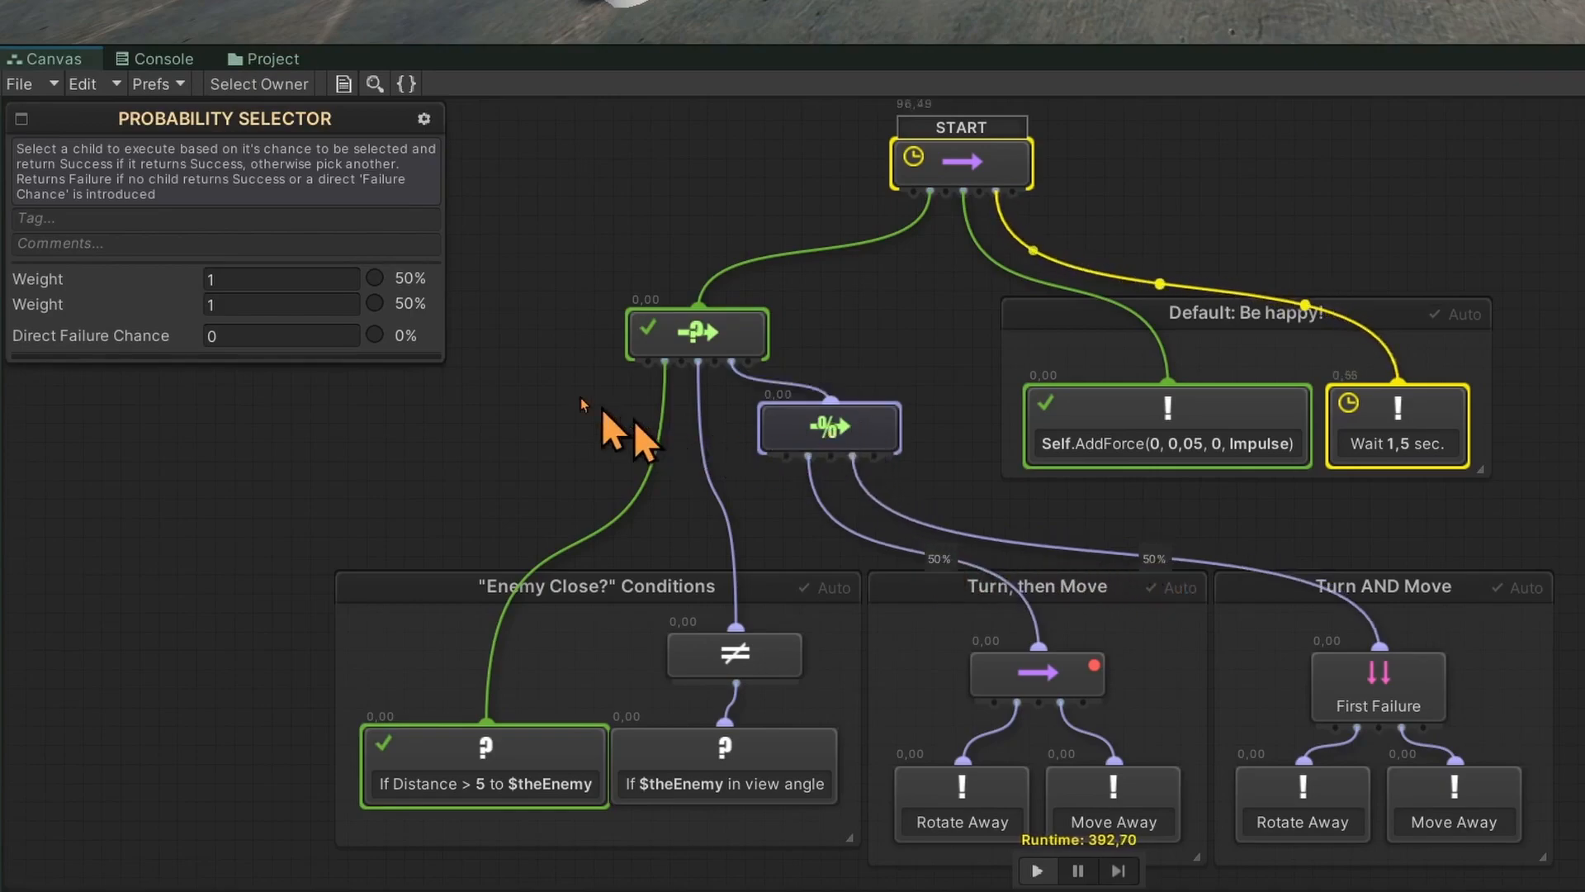
Step: Set the Probability Selector's first Weight to 2, try a Direct Failure Chance of 1 and restore it to 0
{"action": "left_click", "coordinate": [281, 279]}
{"action": "type", "text": "2"}
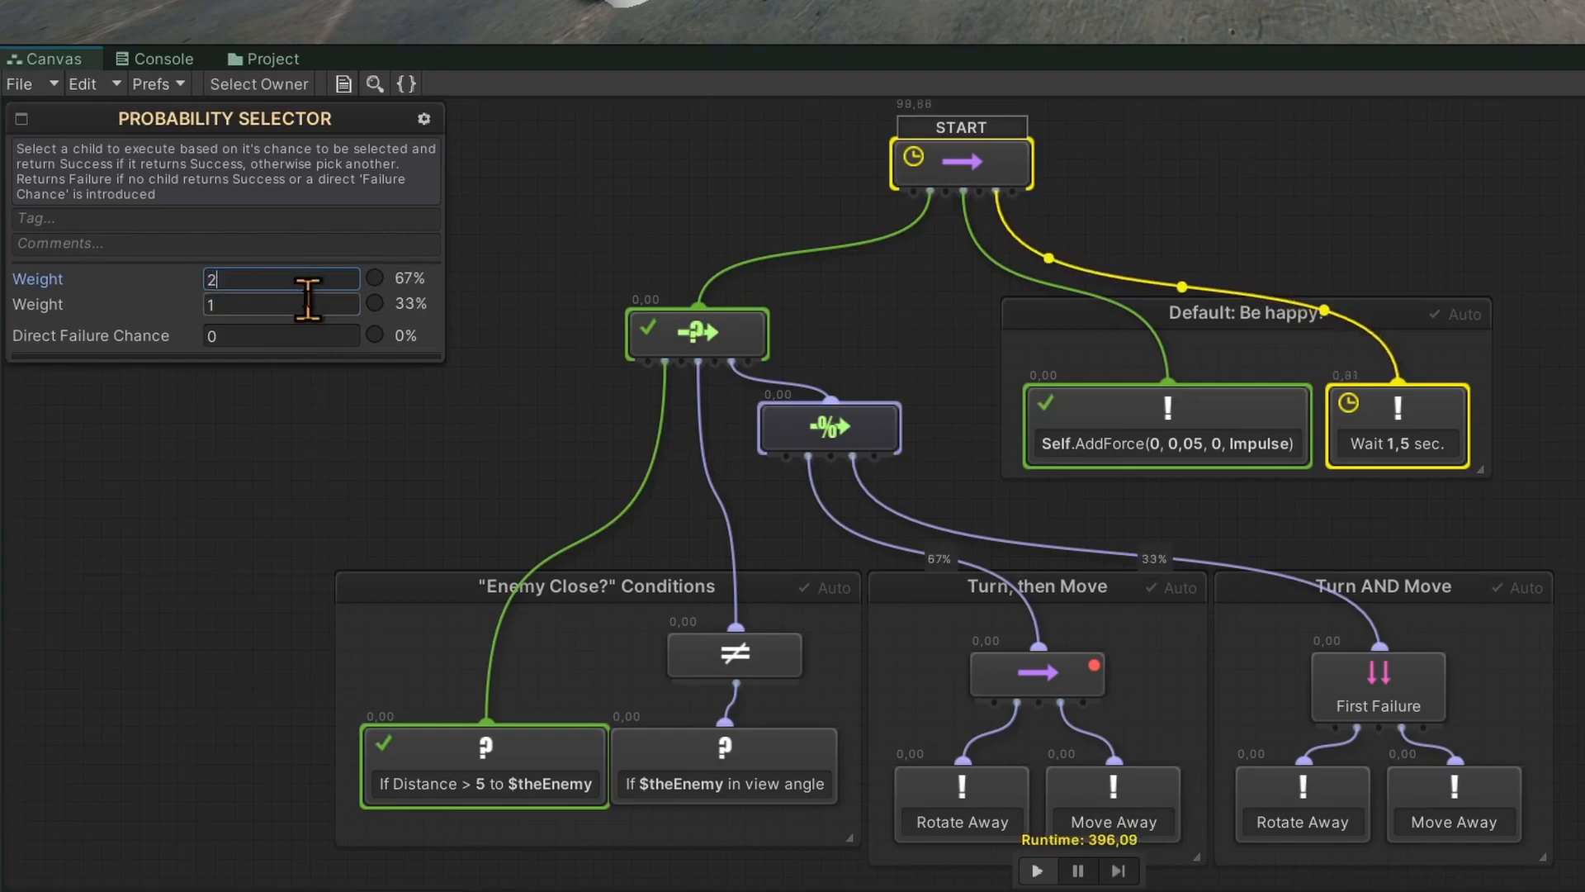
{"action": "left_click", "coordinate": [306, 302]}
{"action": "left_click", "coordinate": [309, 336]}
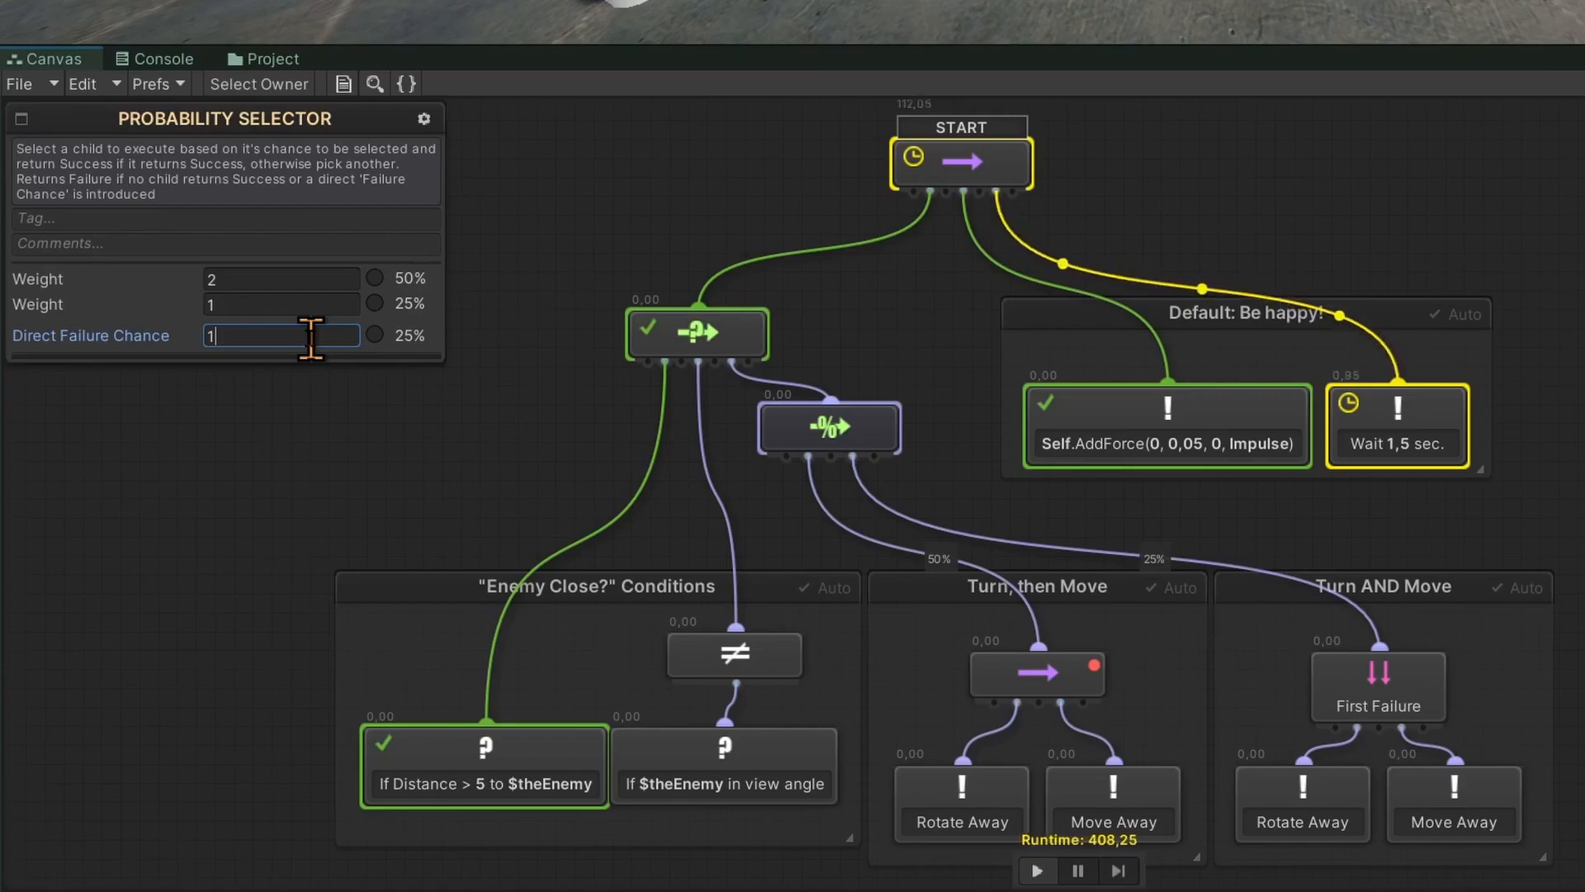
{"action": "key", "text": "BackSpace"}
{"action": "type", "text": "0"}
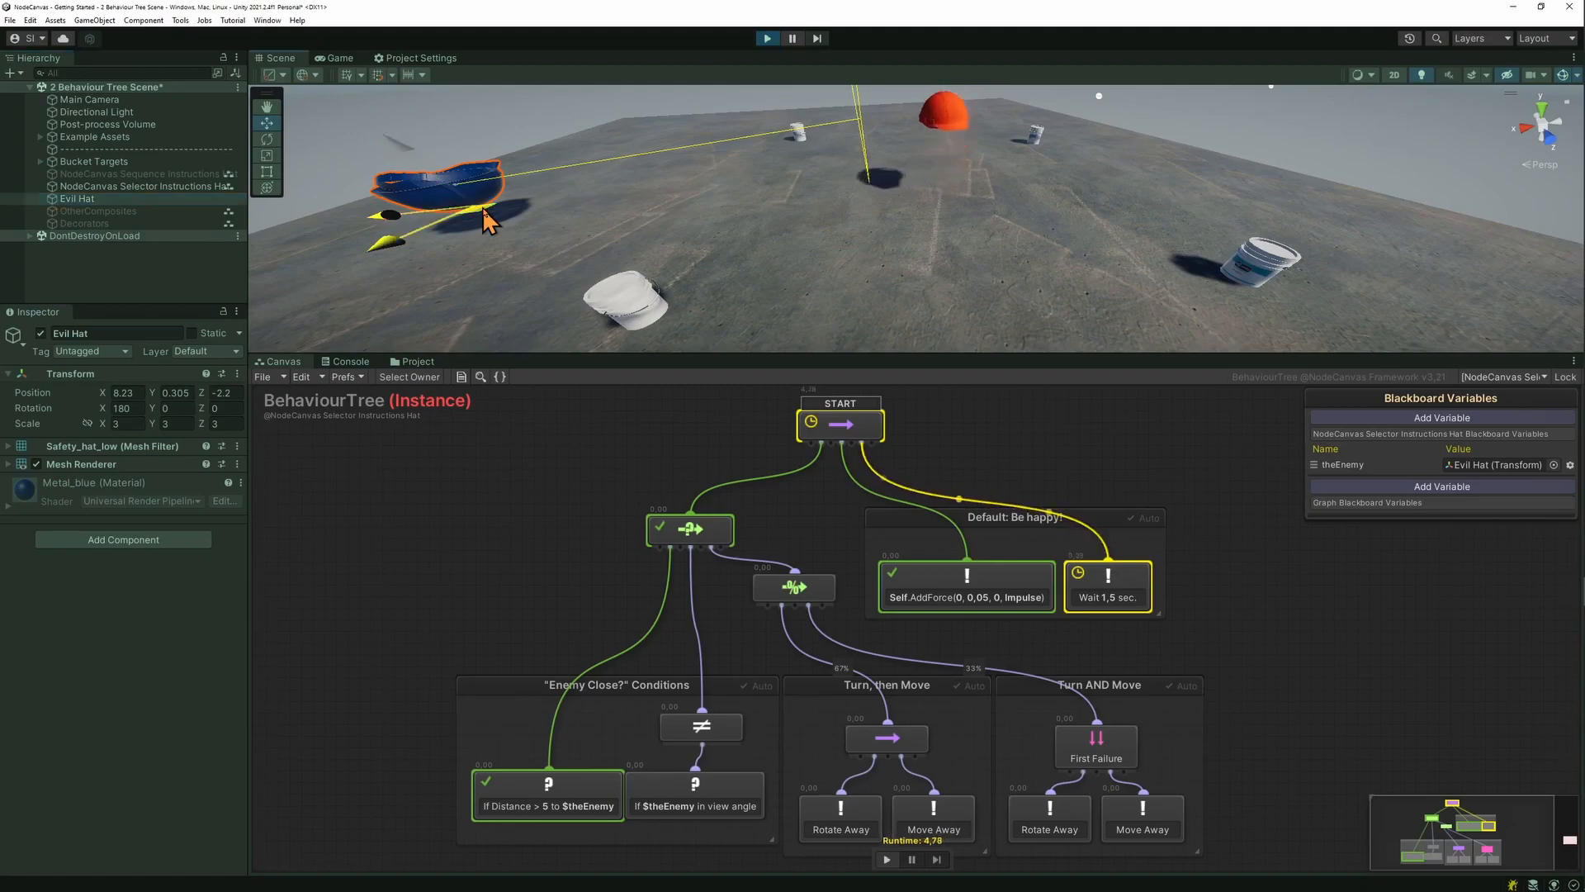
Step: Move the Evil Hat repeatedly toward the red hat to test the Probability Selector, and stop the running scene
{"action": "left_click_drag", "start_coordinate": [482, 207], "coordinate": [998, 238]}
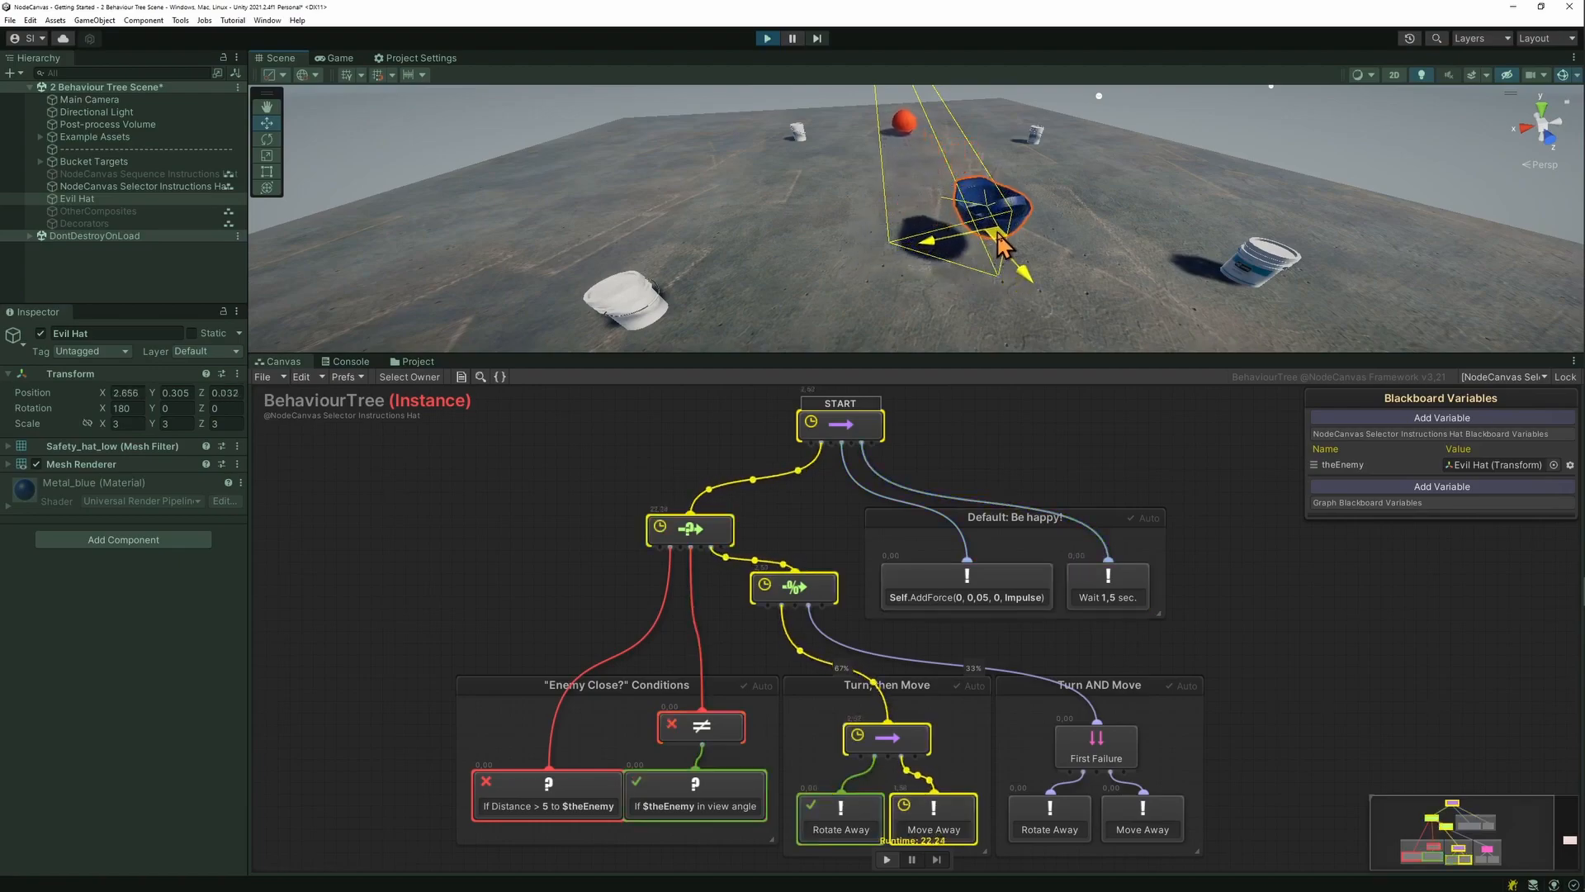
{"action": "left_click_drag", "start_coordinate": [997, 231], "coordinate": [910, 116]}
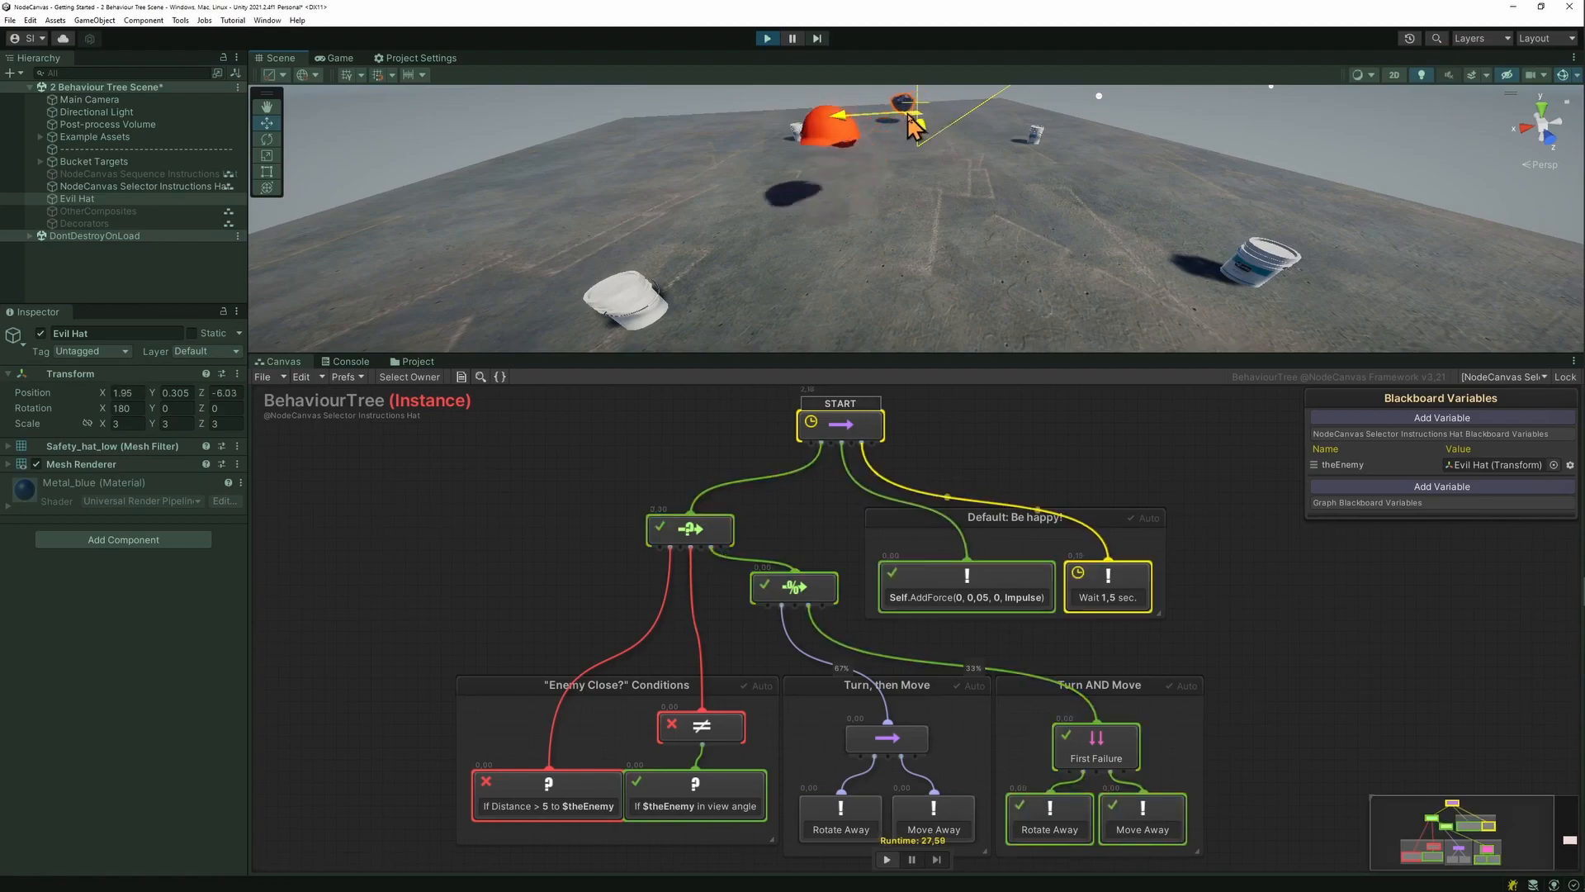
{"action": "key", "text": "ctrl+p"}
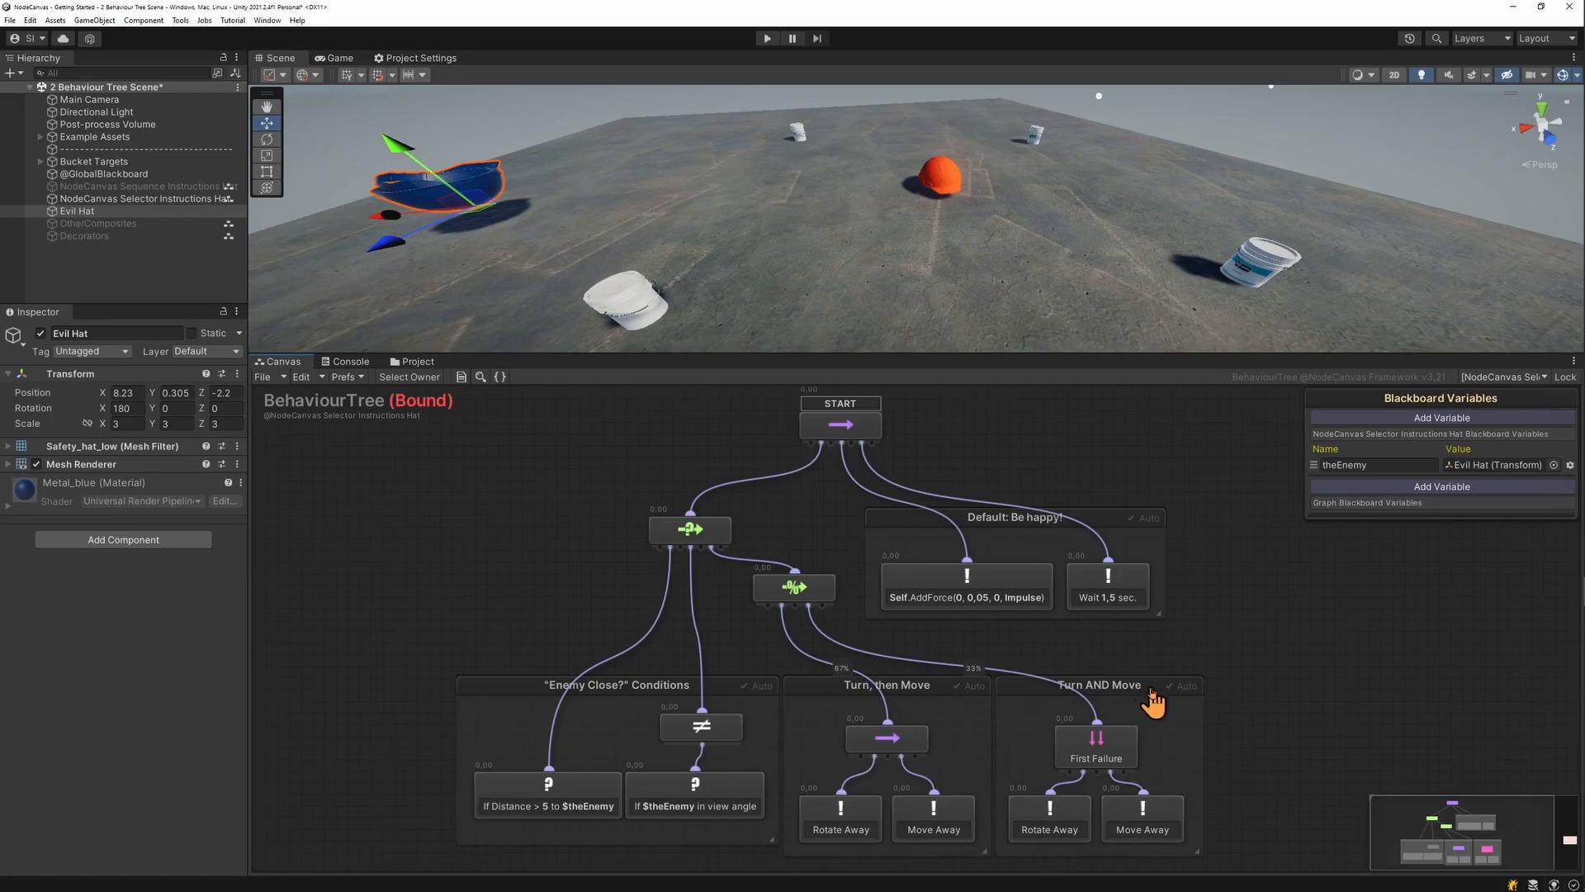
Step: Open the FleeBehaviour asset from the Scripts/BehaviourTrees folder and inspect its Parallel, Rotate Away and Move Away nodes
{"action": "left_click", "coordinate": [415, 361]}
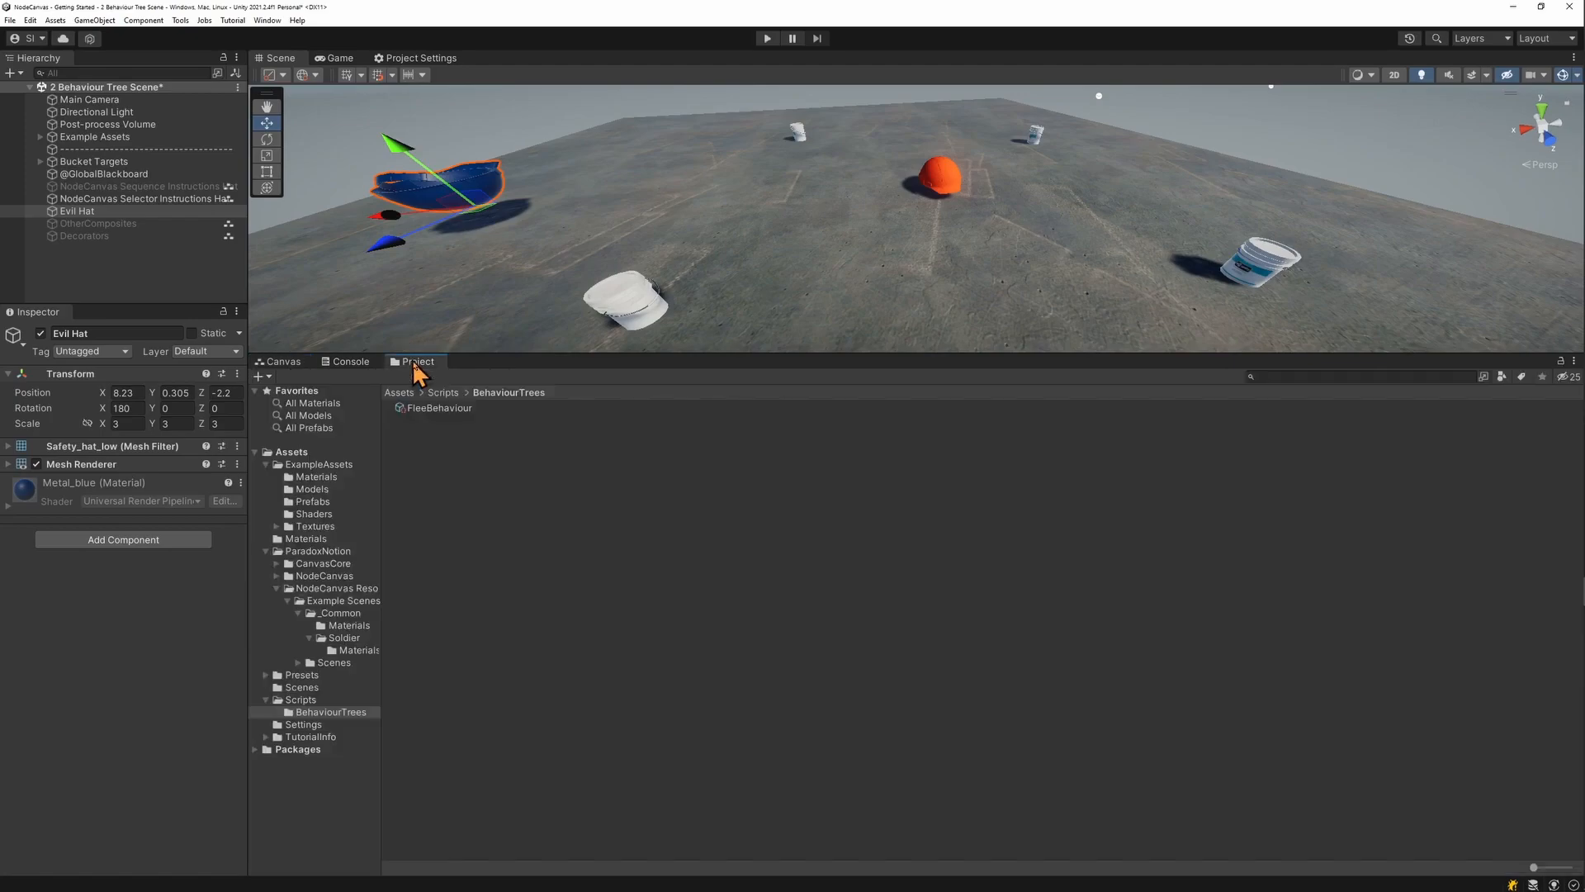
{"action": "left_click", "coordinate": [426, 409]}
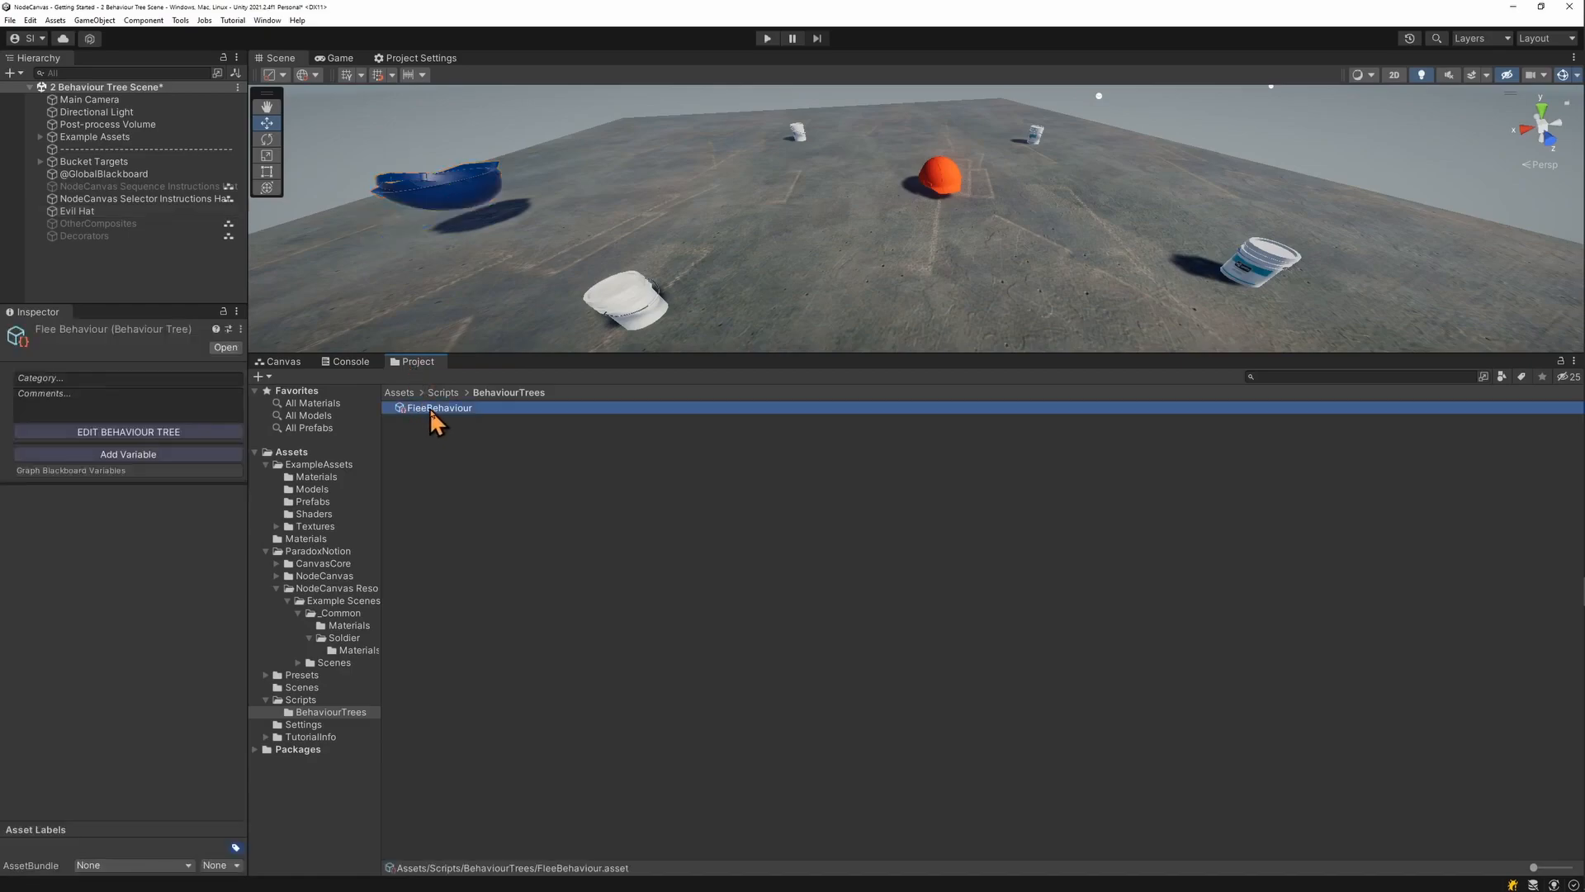
{"action": "double_click", "coordinate": [431, 409]}
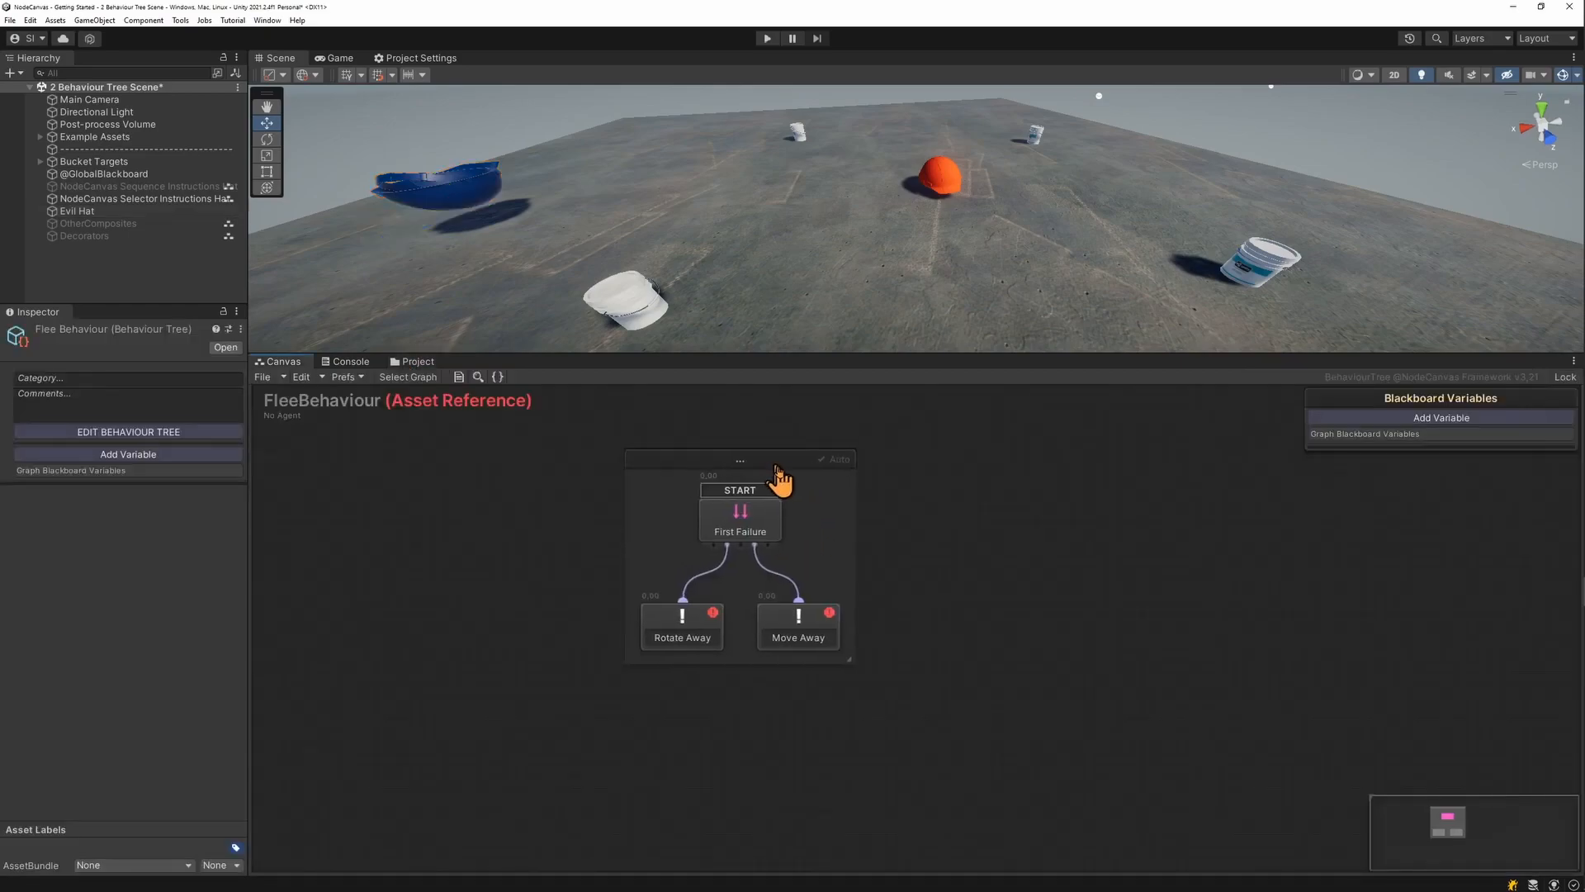
{"action": "left_click", "coordinate": [762, 521]}
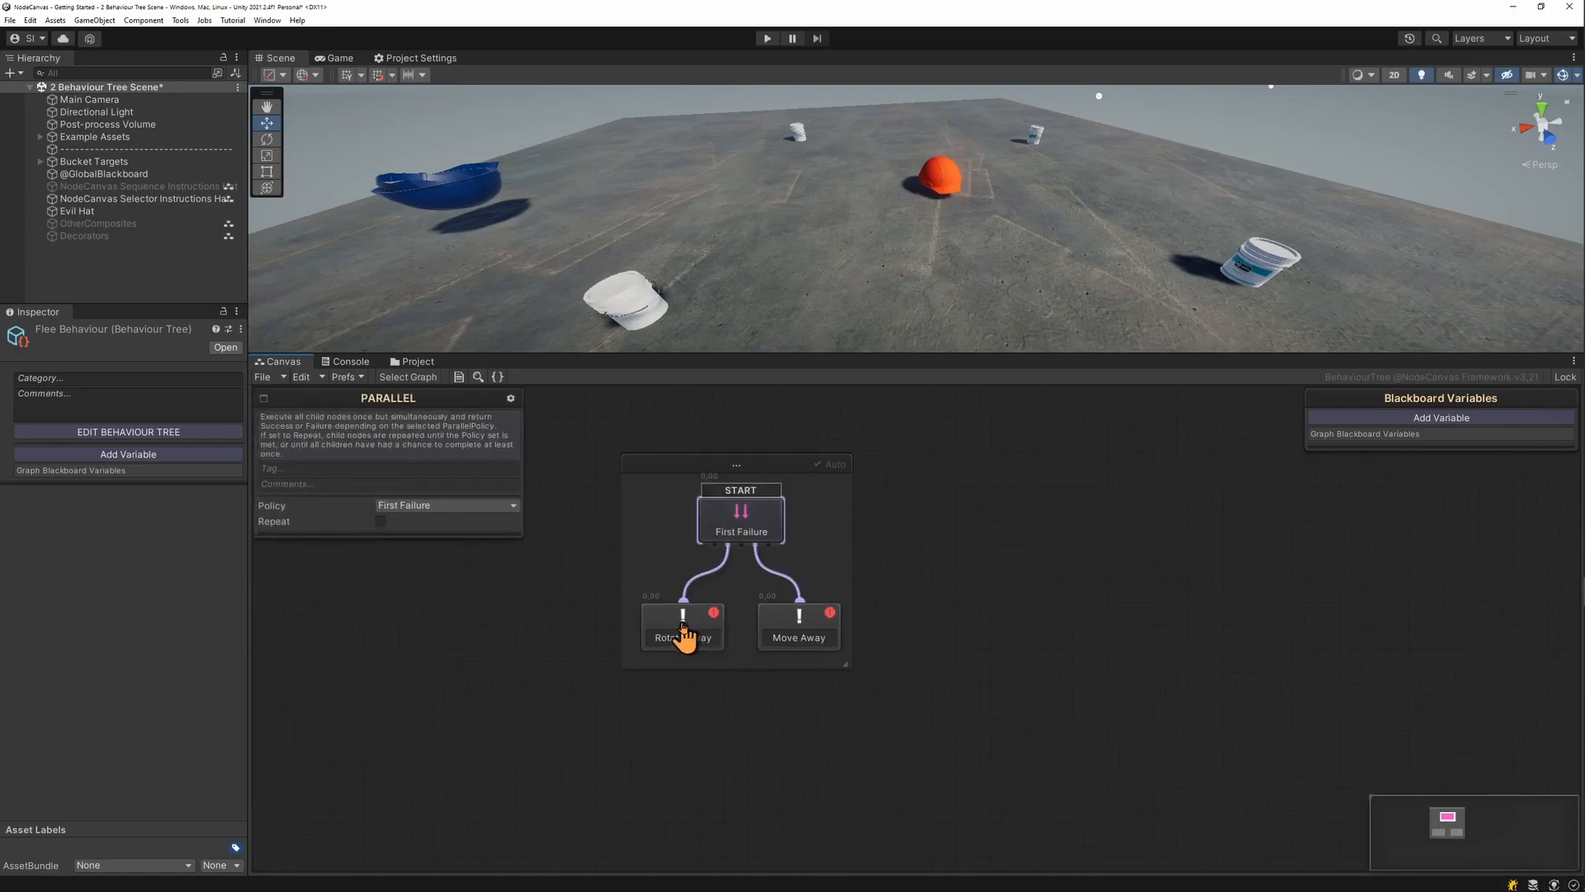
{"action": "left_click", "coordinate": [683, 635]}
{"action": "left_click", "coordinate": [812, 637]}
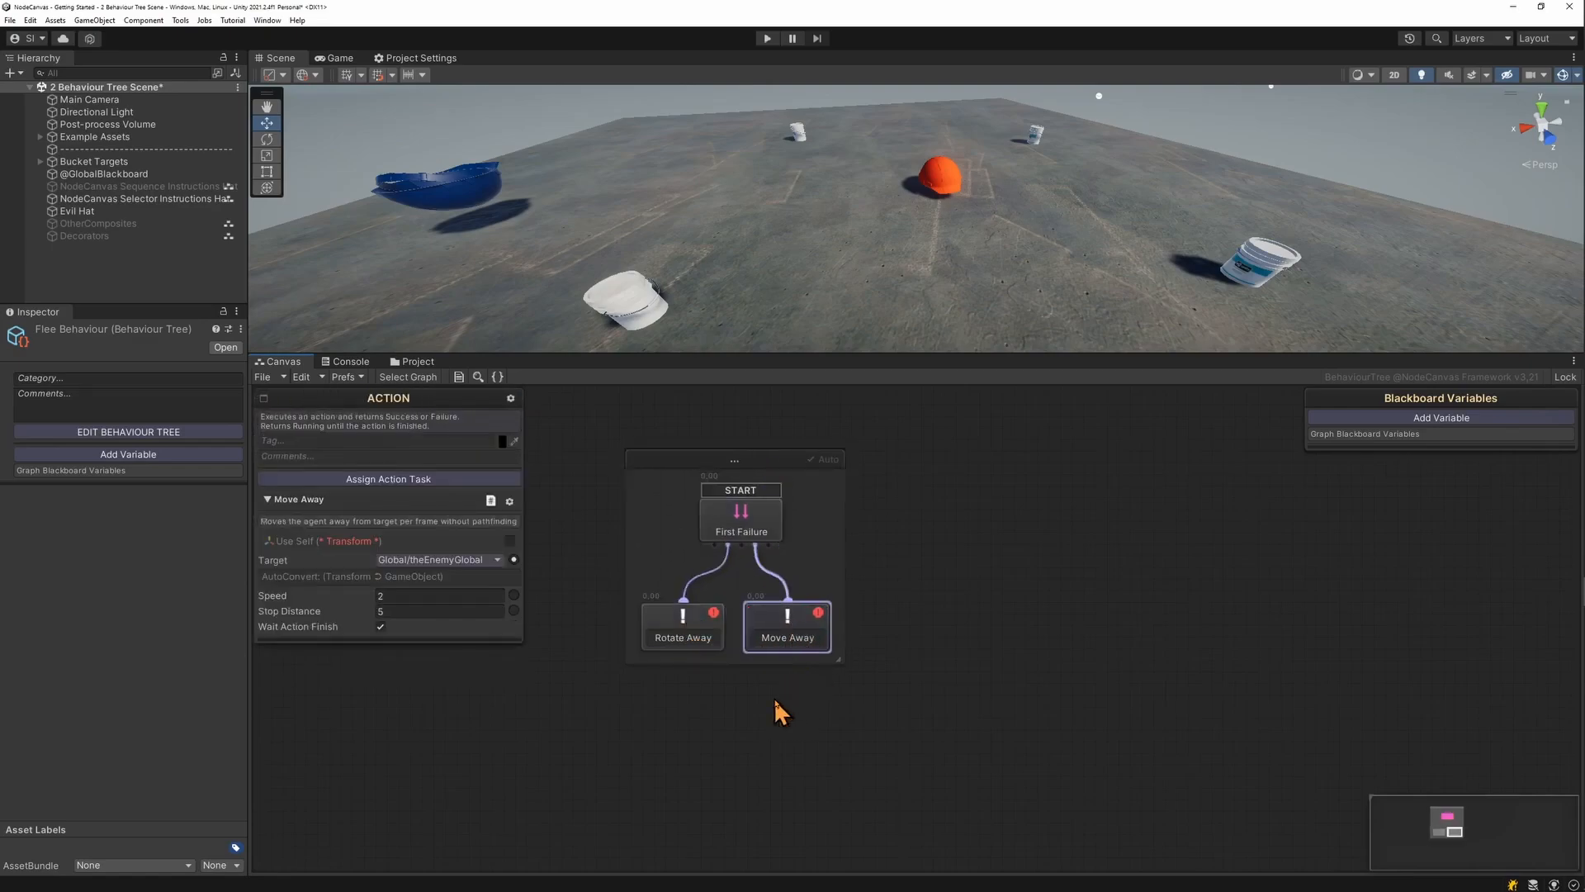
{"action": "left_click", "coordinate": [683, 631]}
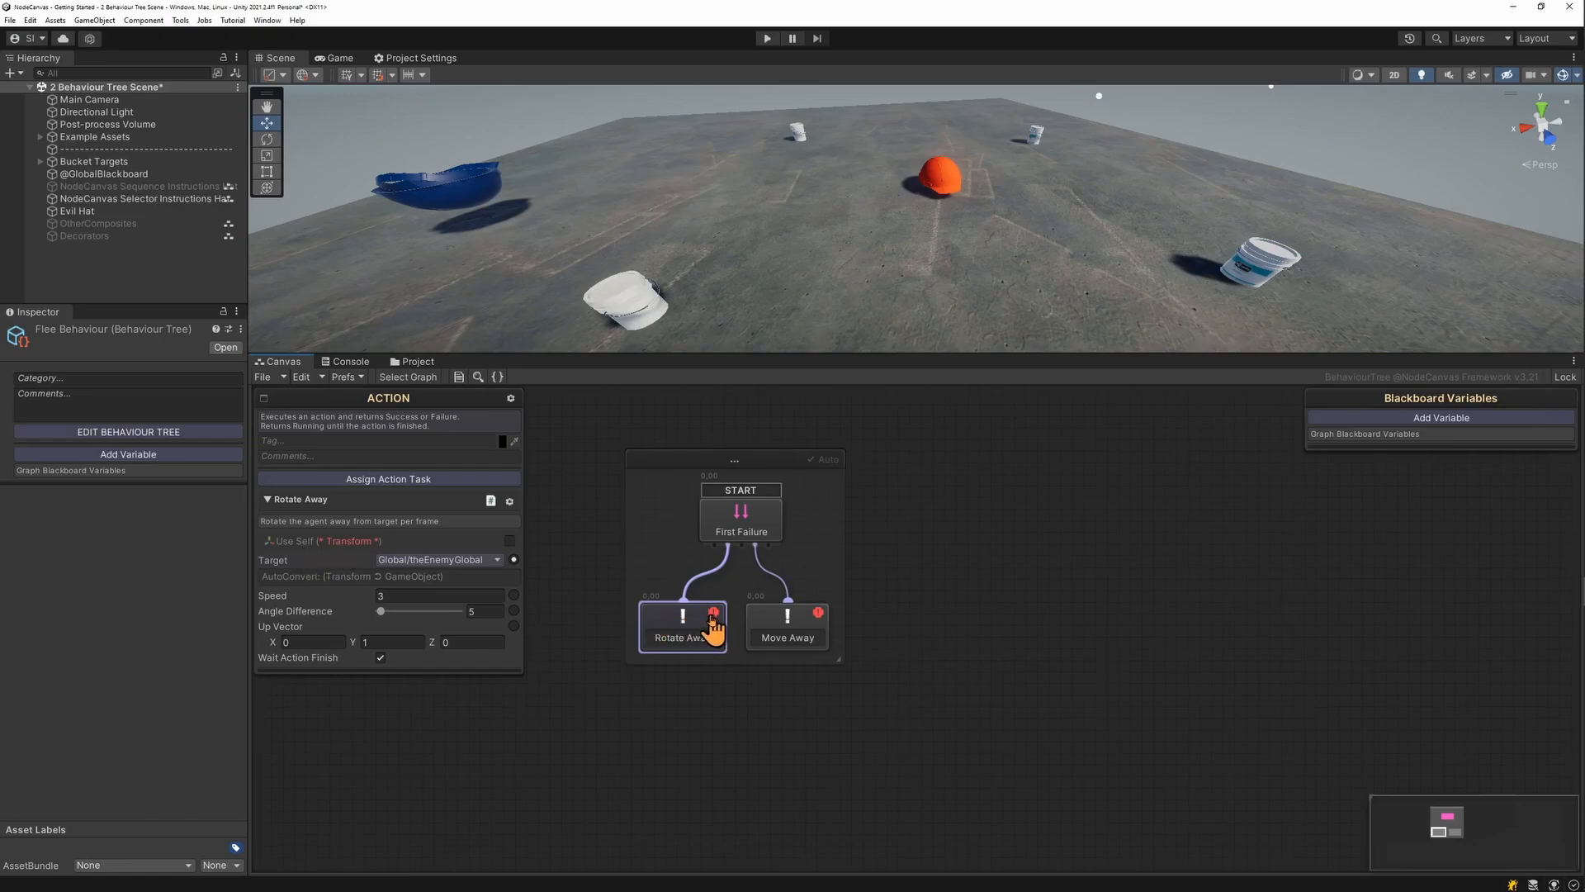
{"action": "mouse_move", "coordinate": [716, 619]}
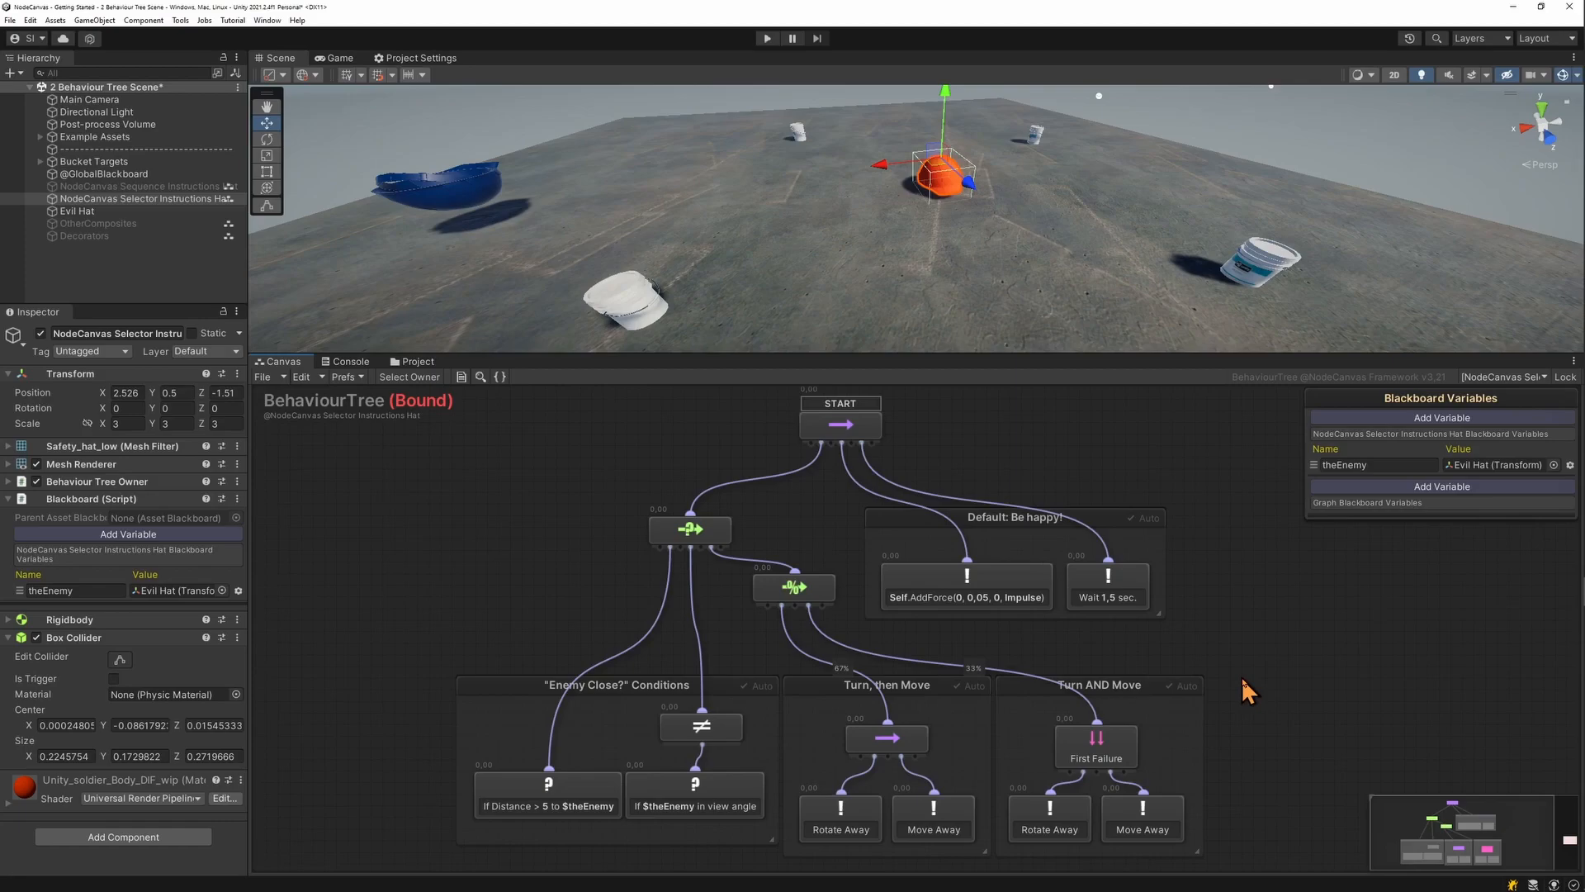
Step: Add a Sub Tree node beside the "Turn AND Move" group of the Selector hat's tree and assign FleeBehaviour to it
{"action": "right_click", "coordinate": [1241, 675]}
{"action": "left_click", "coordinate": [1294, 408]}
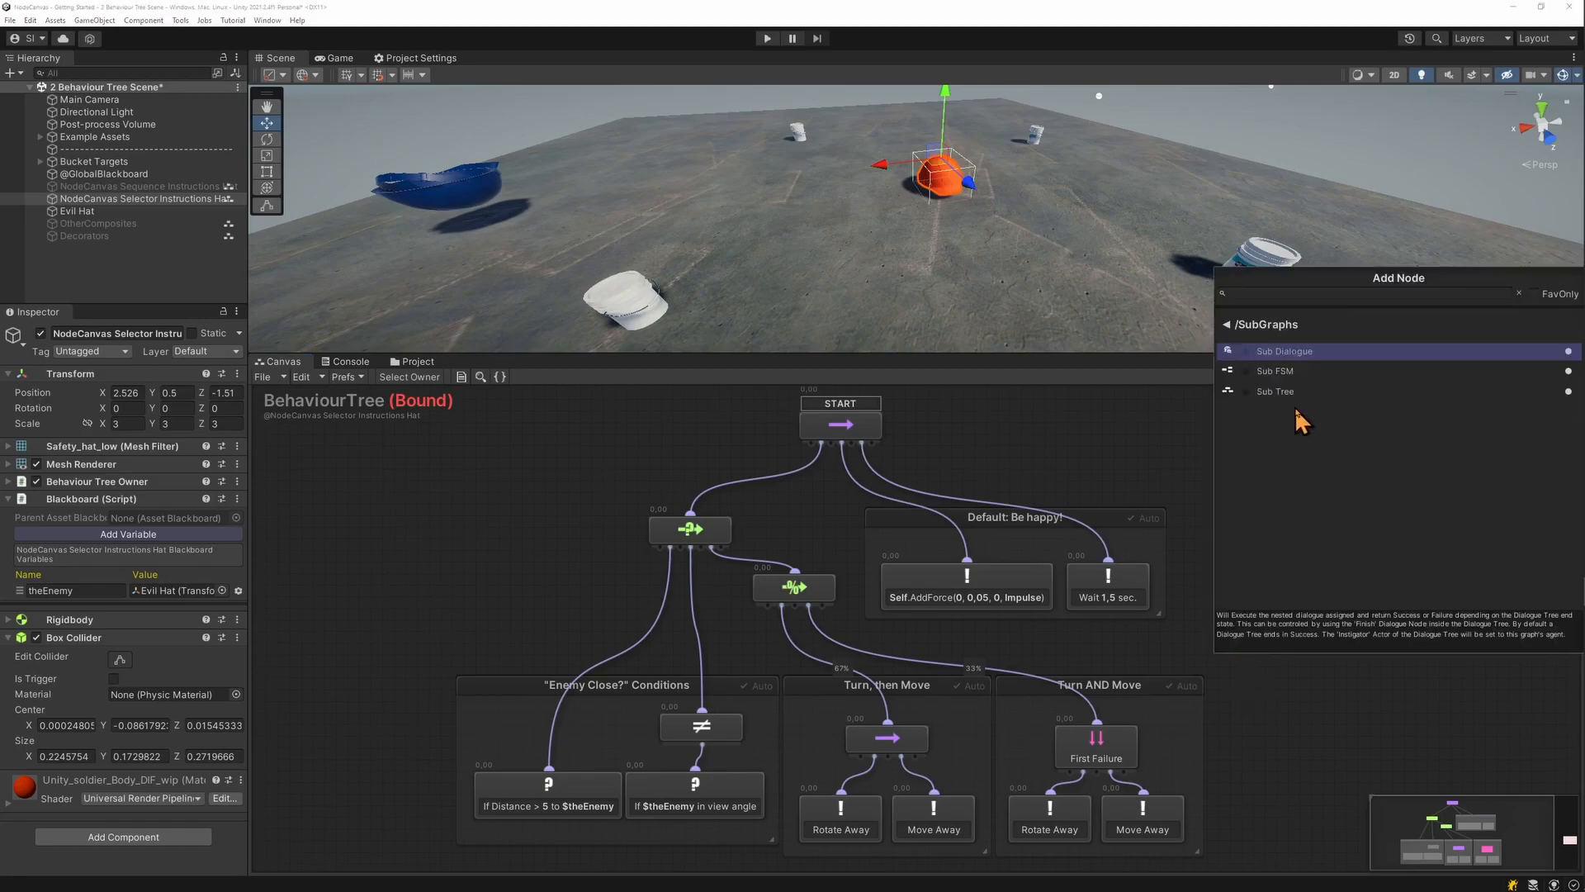
{"action": "left_click", "coordinate": [1299, 399]}
{"action": "mouse_move", "coordinate": [1302, 692]}
{"action": "left_mouse_down"}
{"action": "mouse_move", "coordinate": [1280, 685]}
{"action": "mouse_move", "coordinate": [1292, 693]}
{"action": "left_mouse_up"}
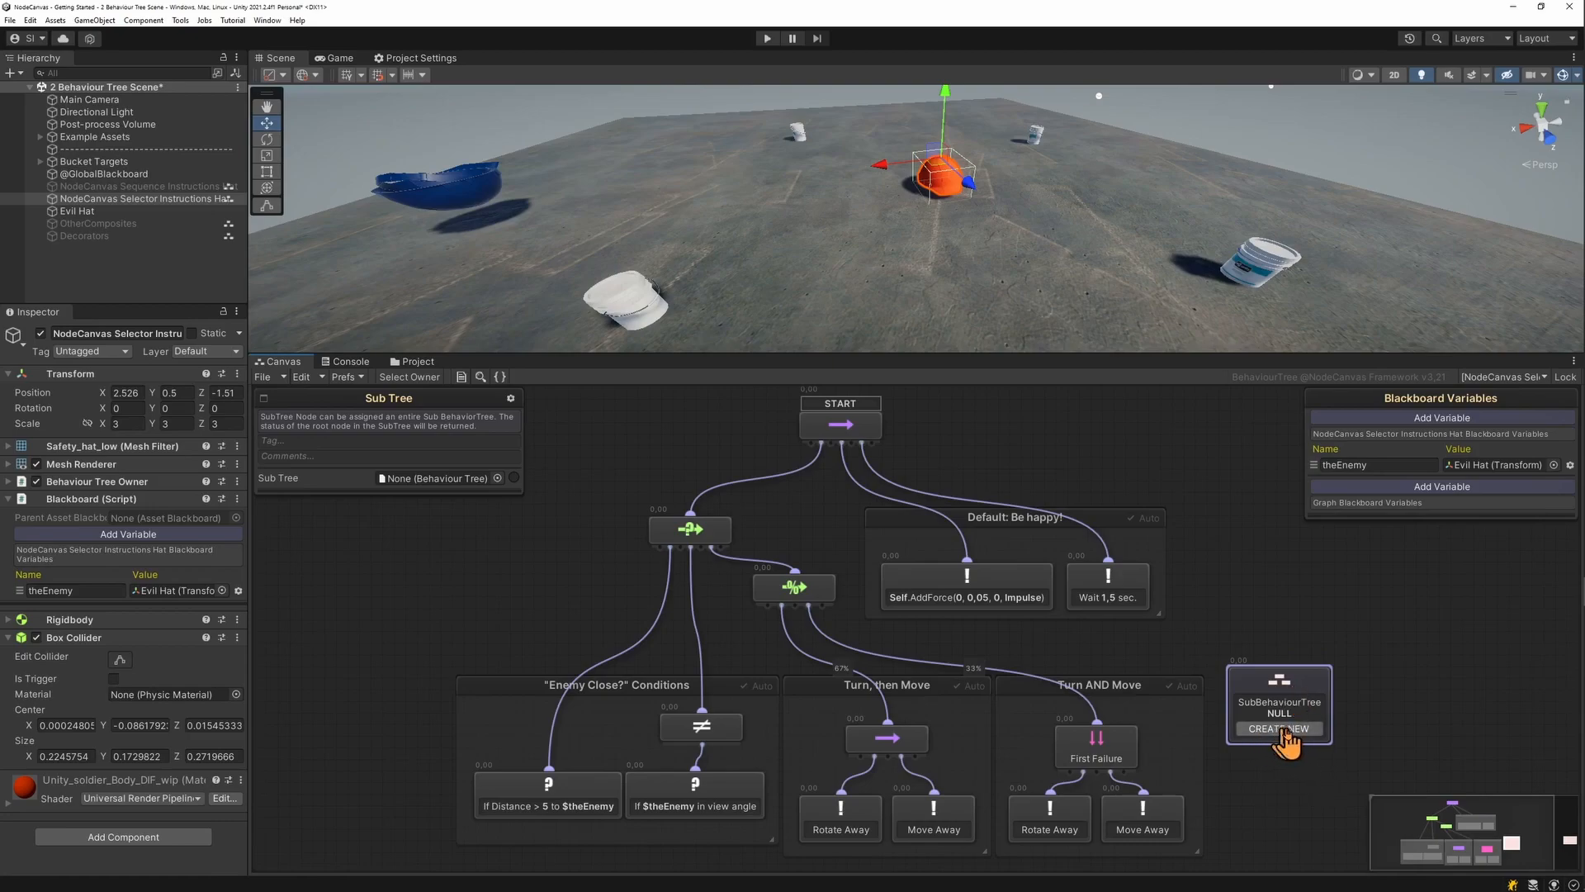
{"action": "left_click", "coordinate": [497, 478]}
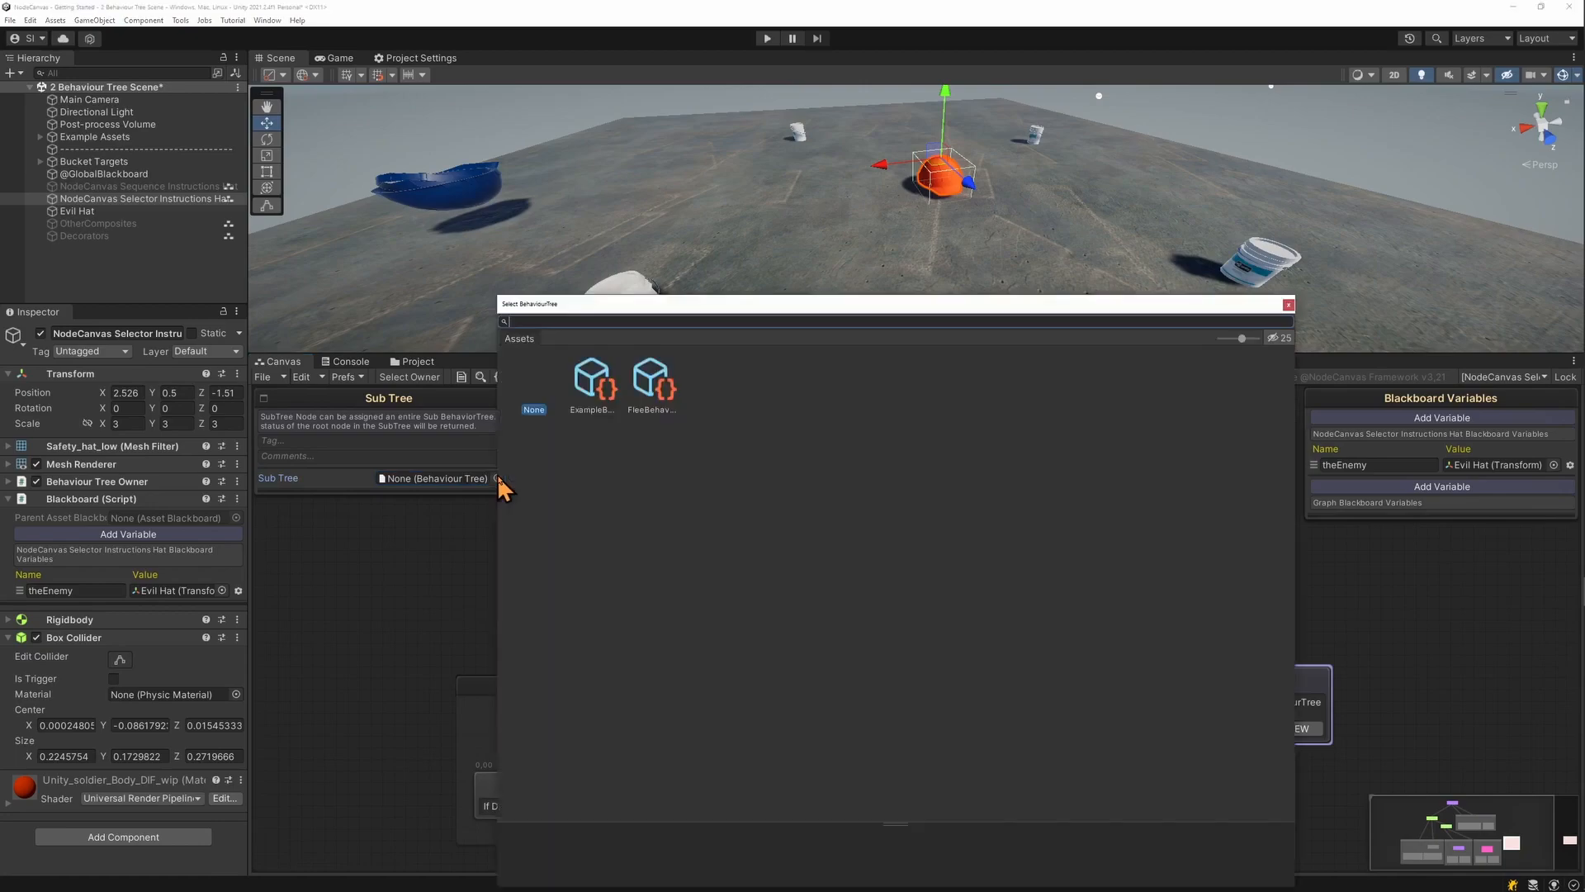
{"action": "left_click", "coordinate": [652, 390]}
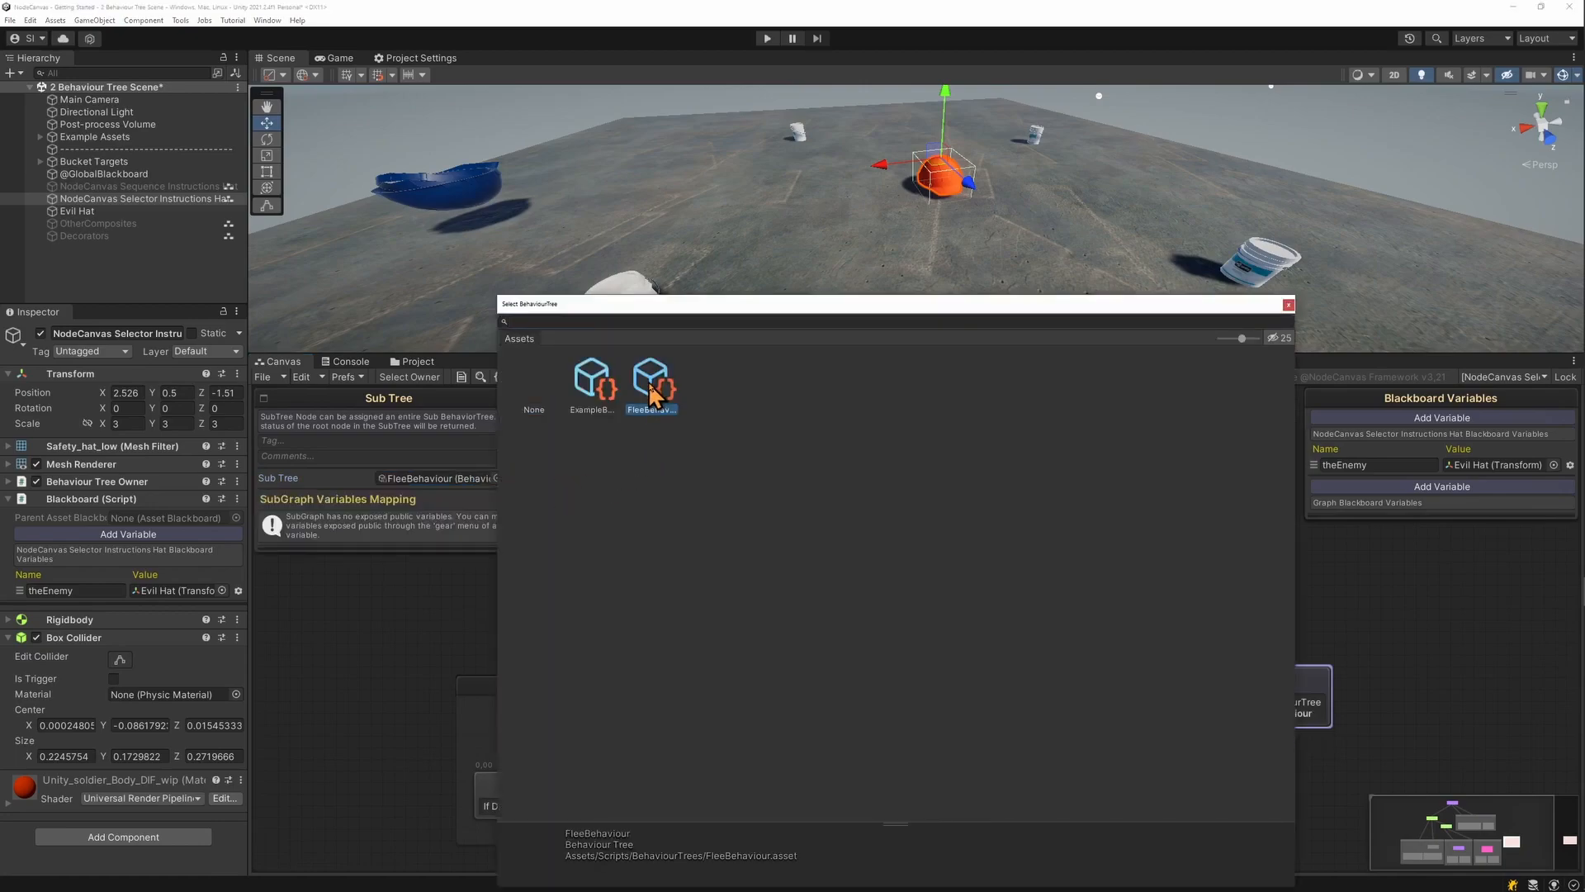
{"action": "double_click", "coordinate": [660, 389]}
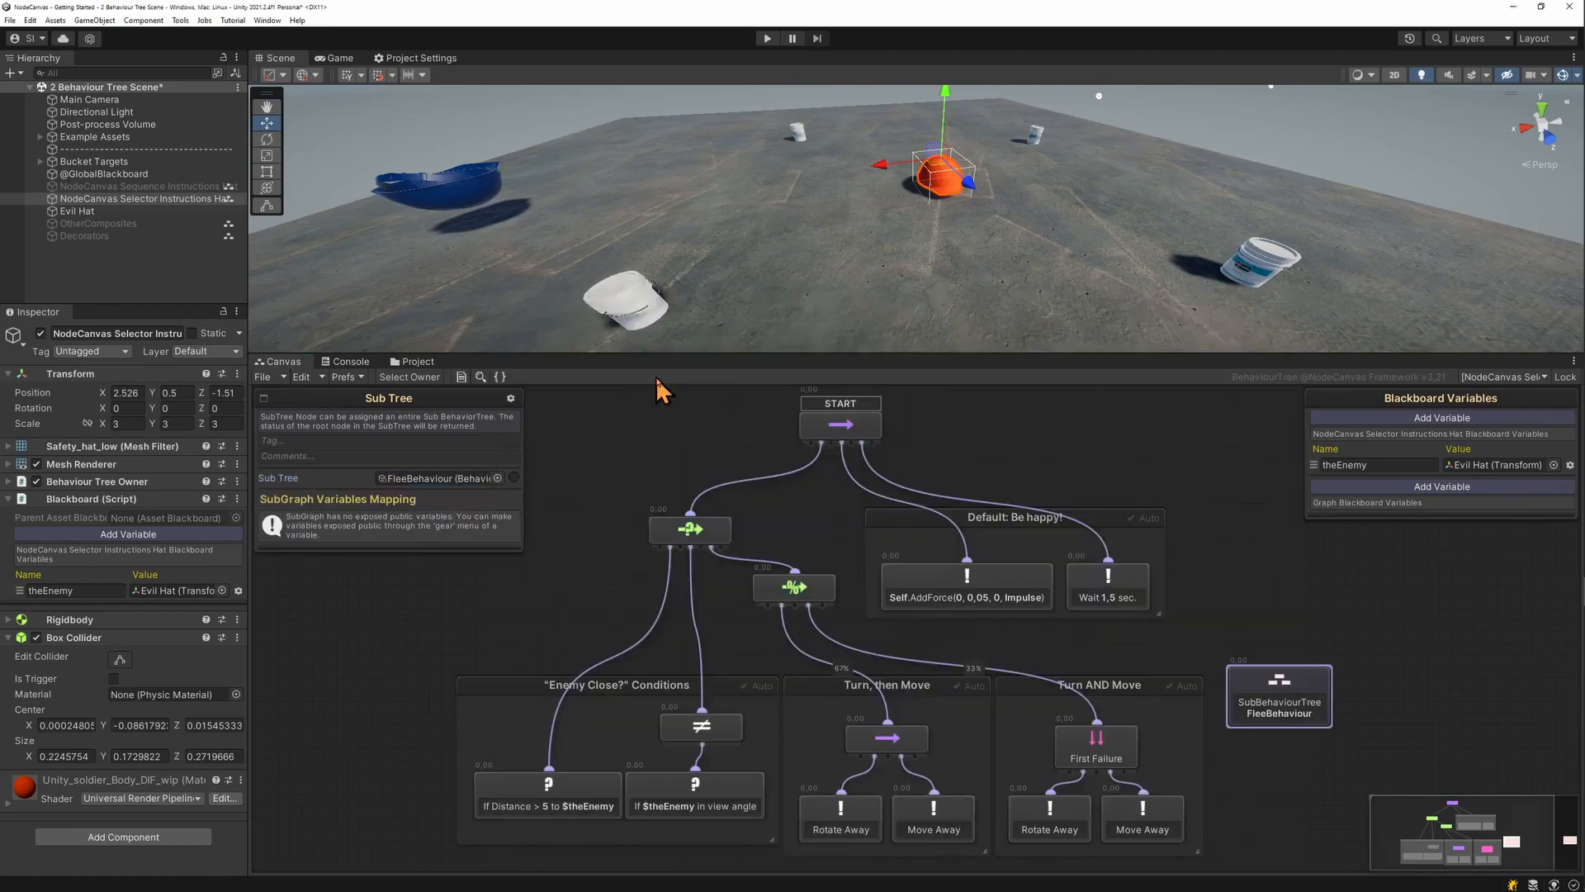
Step: Delete the Probability Selector and connect the Selector to the FleeBehaviour sub tree node in its place
{"action": "left_click", "coordinate": [797, 594]}
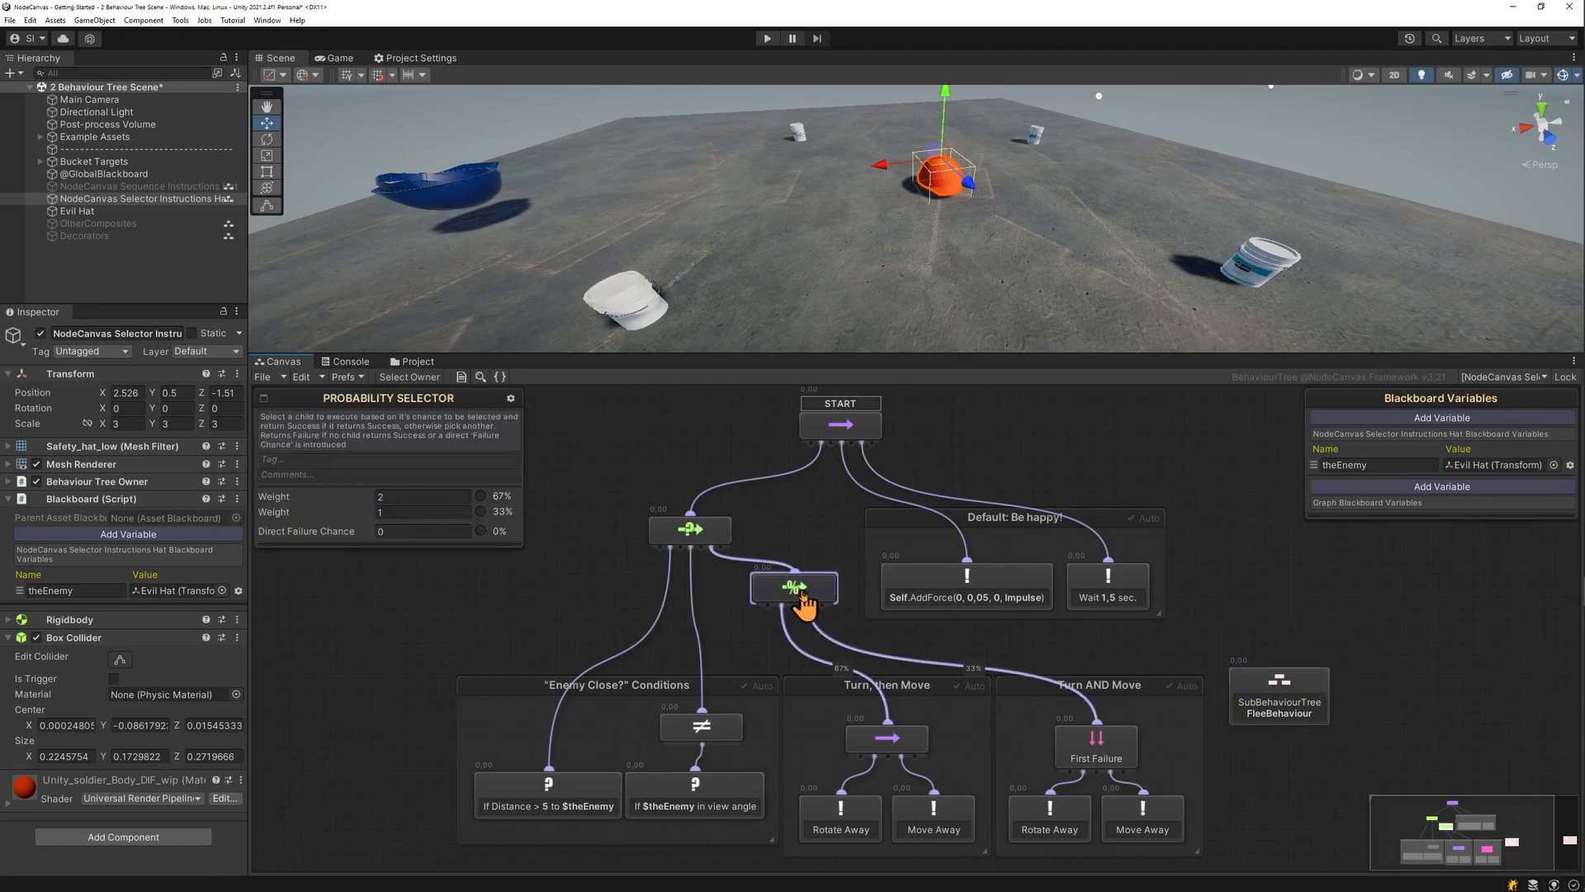
{"action": "left_click", "coordinate": [813, 597]}
{"action": "key", "text": "Delete"}
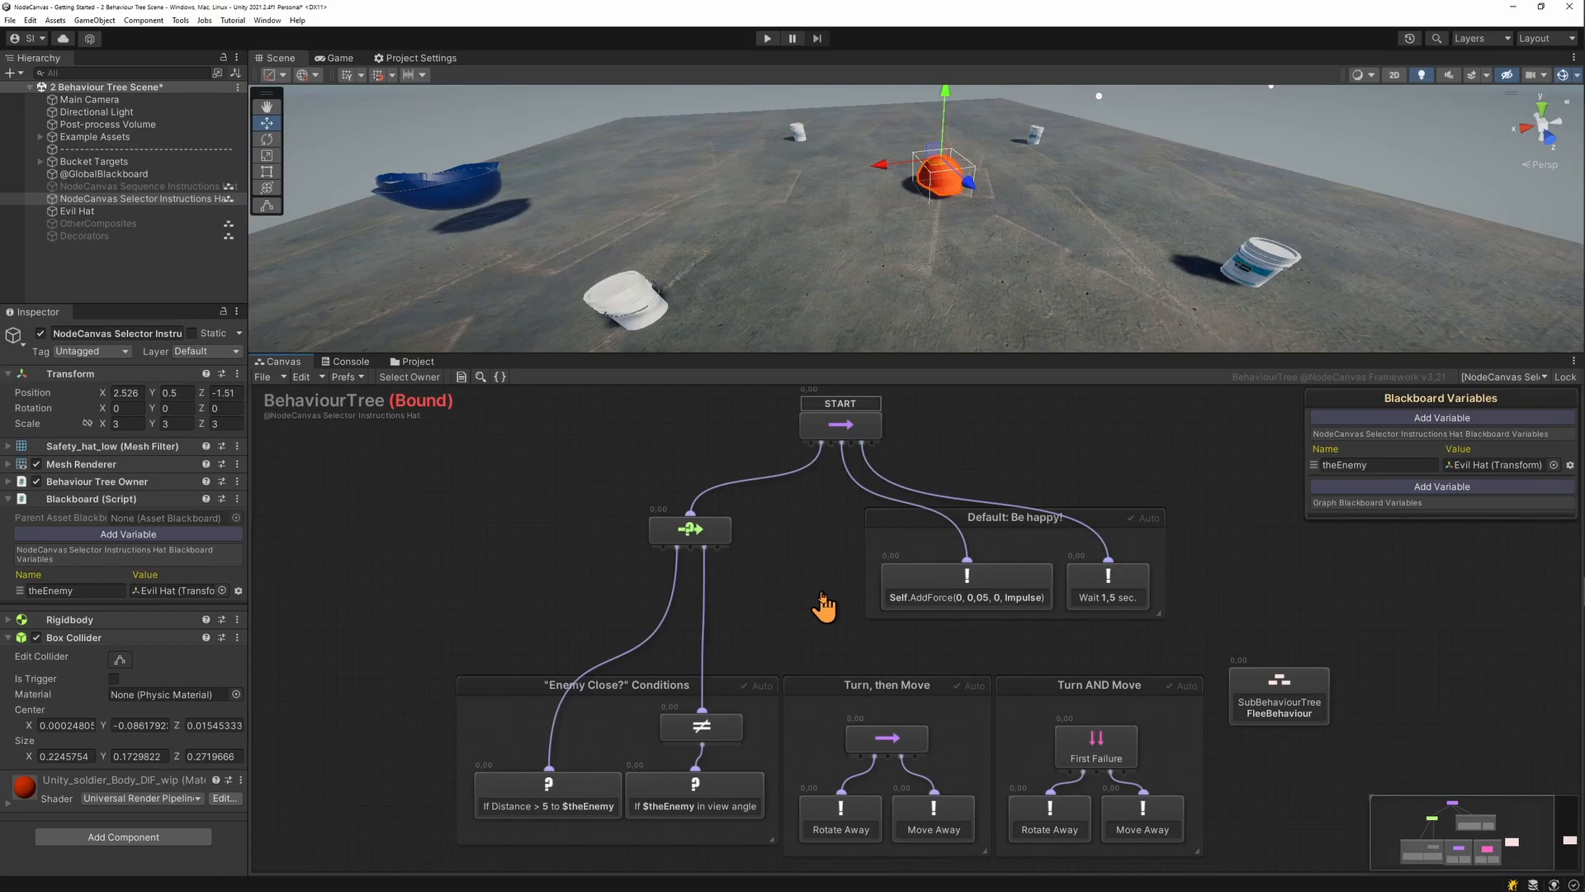
{"action": "left_click_drag", "start_coordinate": [716, 547], "coordinate": [811, 634]}
Step: Run the scene and move the Evil Hat toward the red hat to test the FleeBehaviour sub tree
{"action": "left_click", "coordinate": [768, 39]}
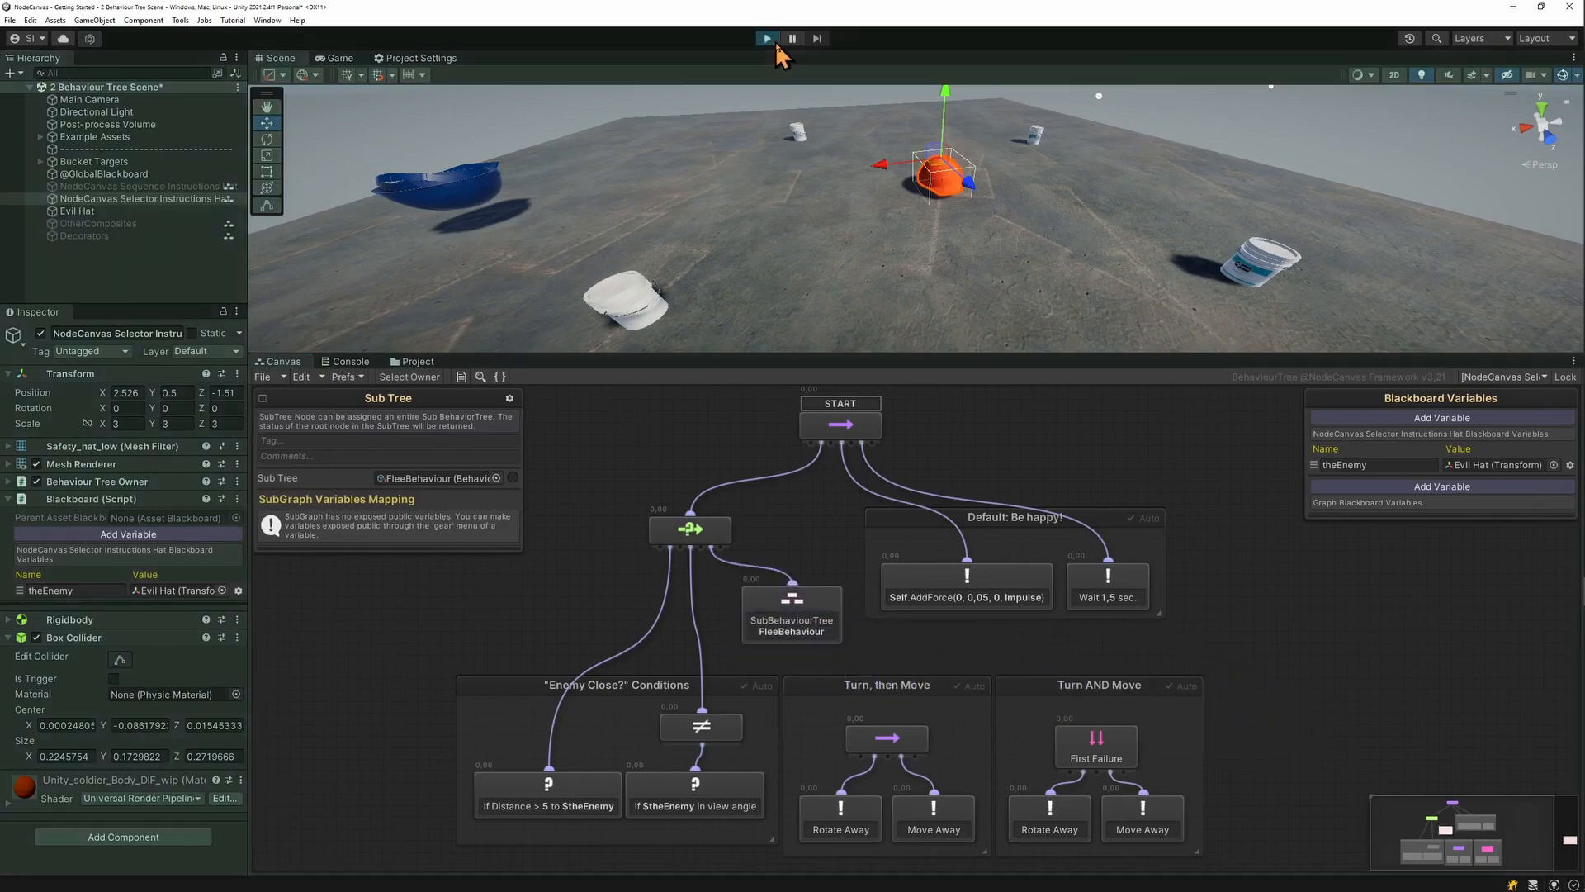
{"action": "left_click", "coordinate": [115, 199]}
{"action": "left_click_drag", "start_coordinate": [417, 229], "coordinate": [973, 150]}
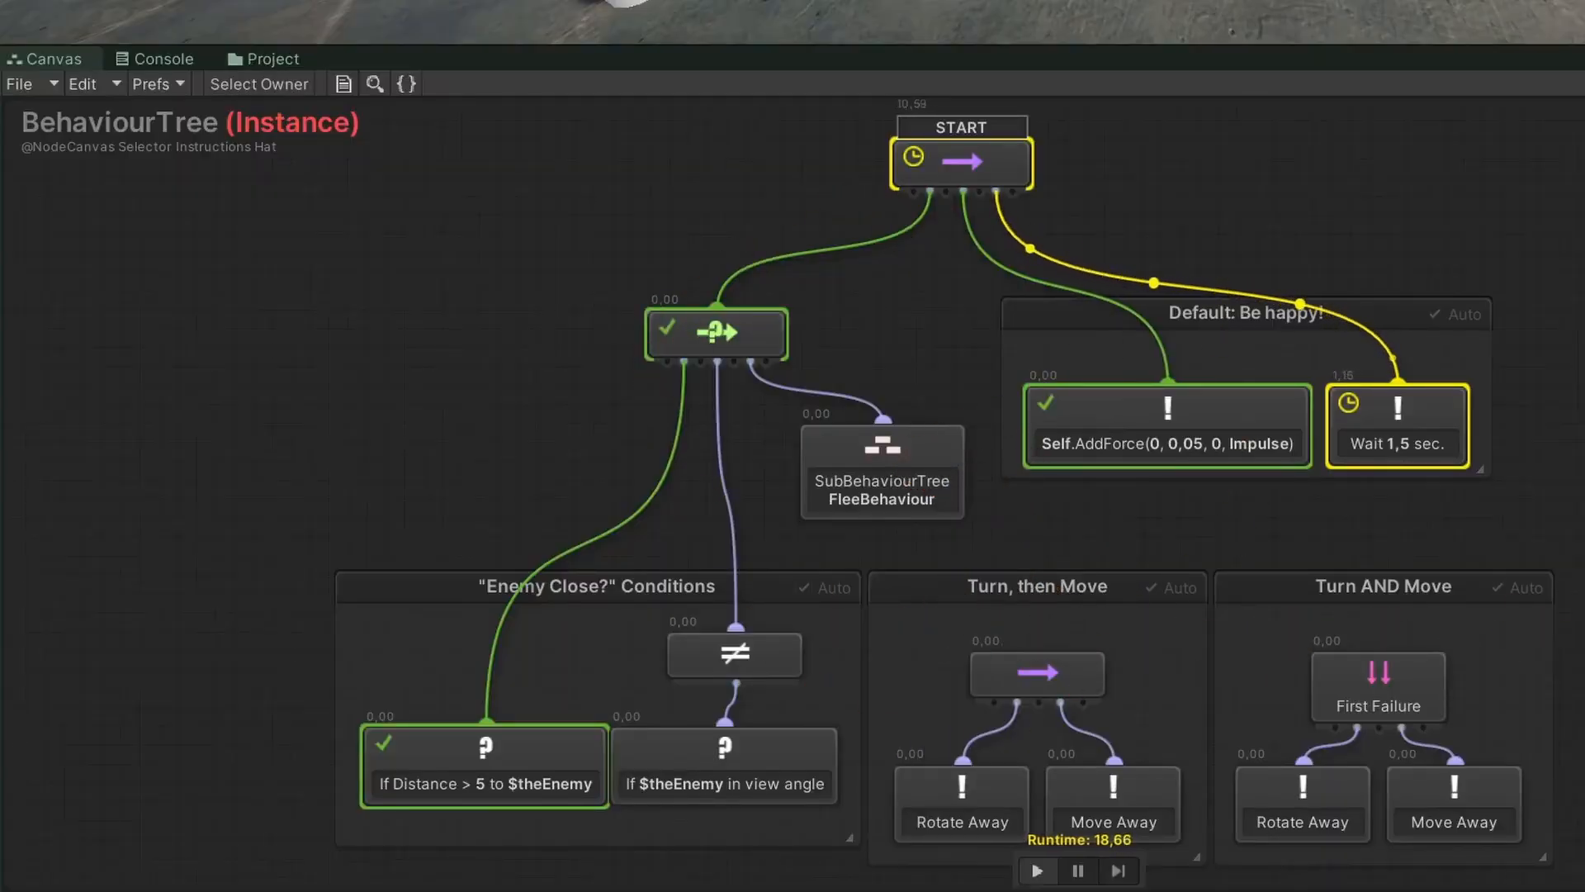
Step: Move the "Turn, then Move" and "Turn AND Move" groups with their nodes aside, clear of the connected tree
{"action": "left_click_drag", "start_coordinate": [1570, 545], "coordinate": [980, 852]}
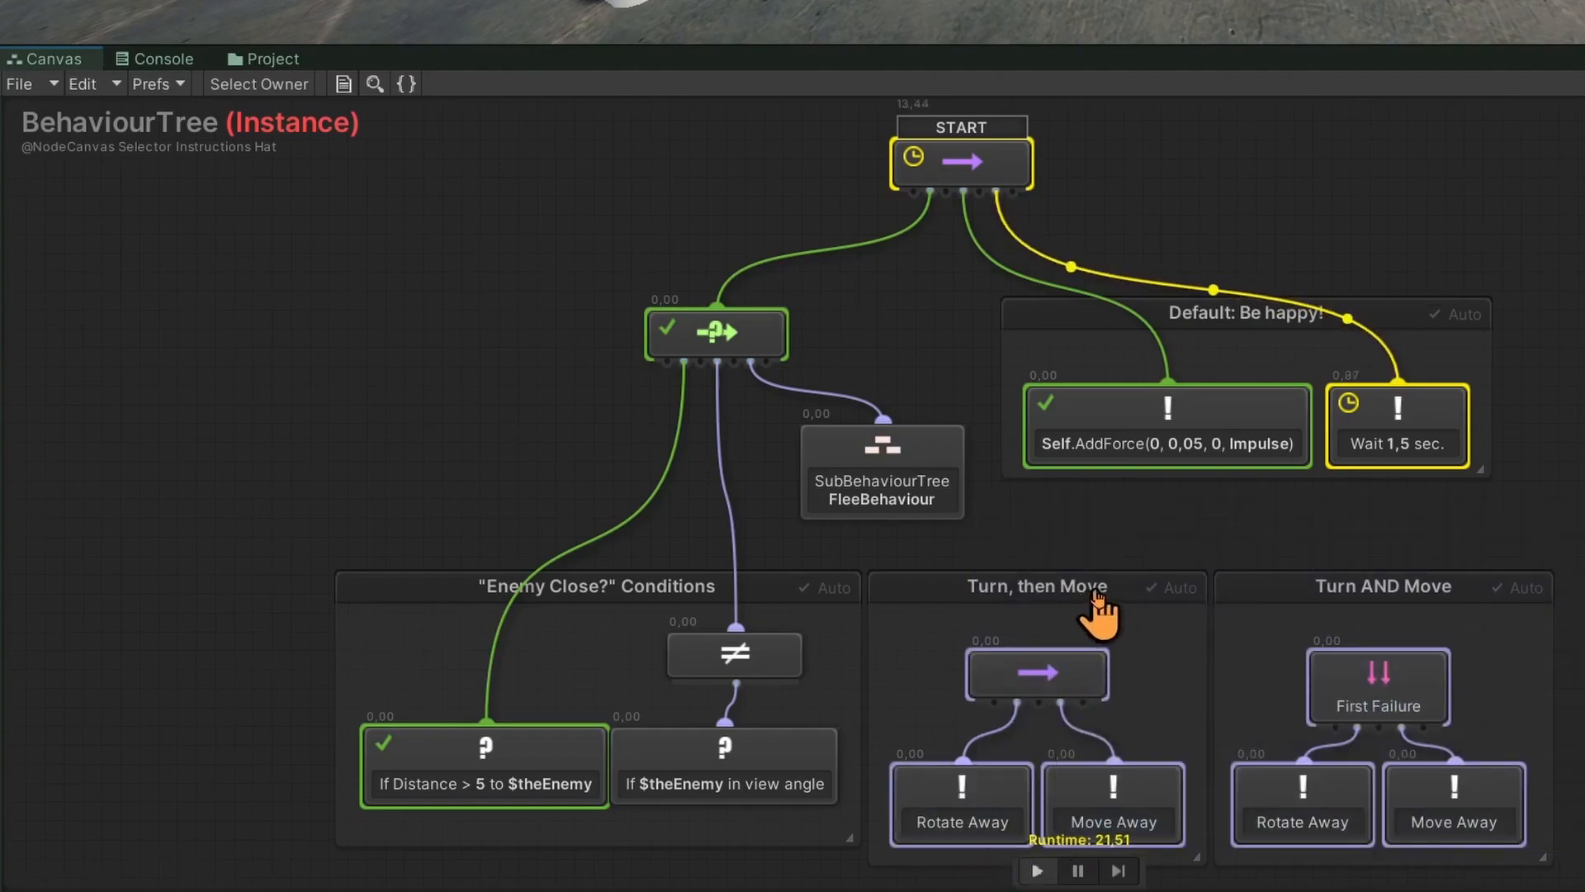
{"action": "left_click_drag", "start_coordinate": [1096, 596], "coordinate": [1584, 593]}
{"action": "left_click_drag", "start_coordinate": [1411, 596], "coordinate": [1584, 596]}
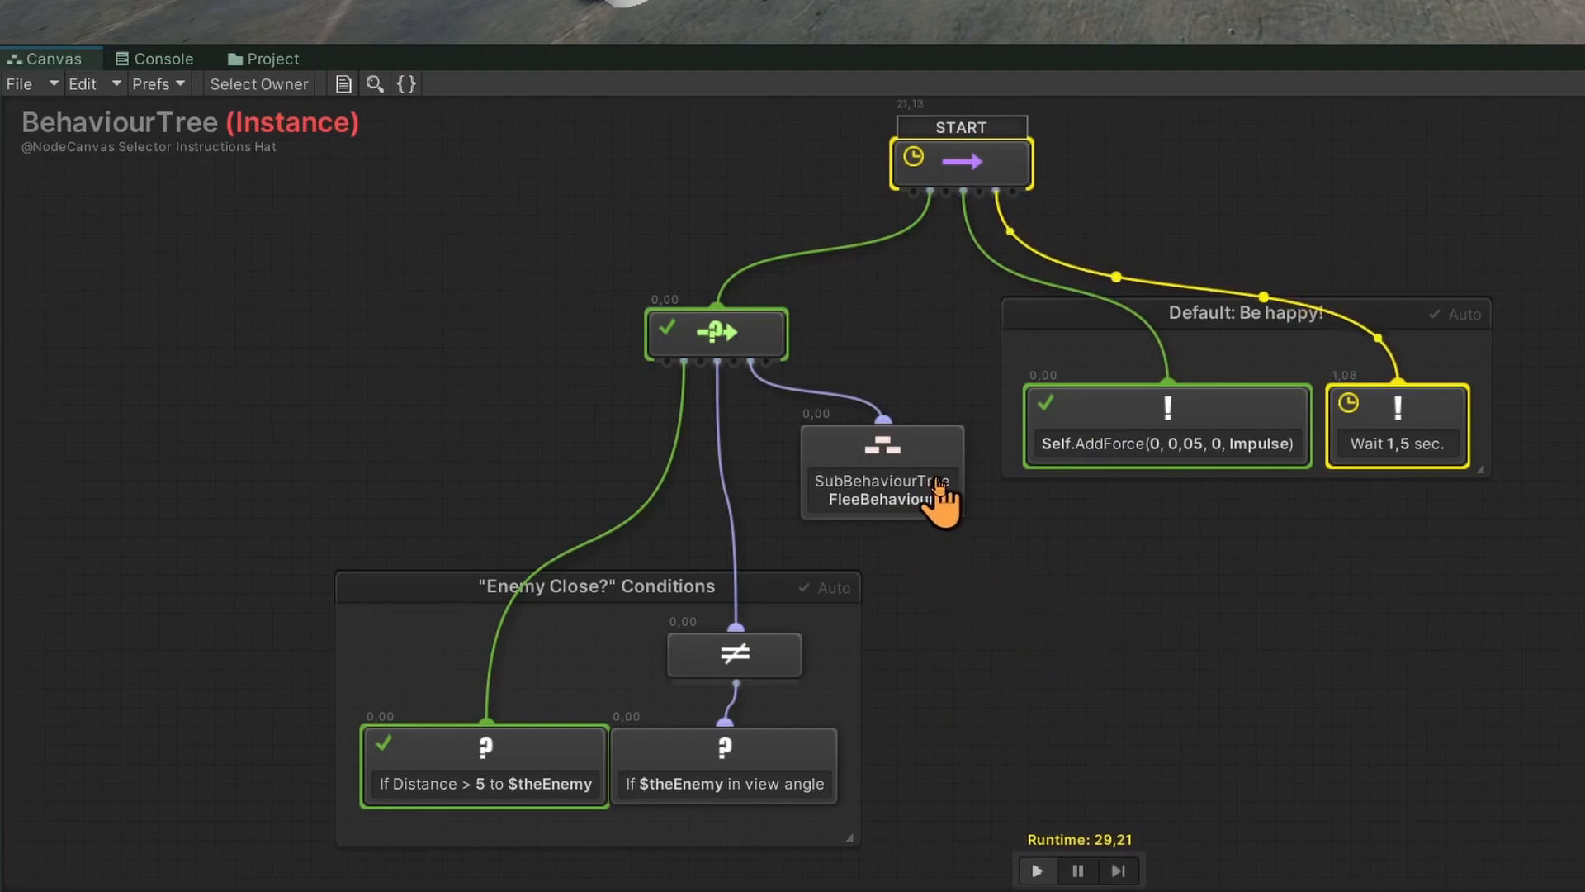
Step: Reposition the FleeBehaviour sub tree node beside the "Enemy Close?" Conditions group and enclose it in a new canvas group
{"action": "left_click_drag", "start_coordinate": [939, 472], "coordinate": [1055, 621]}
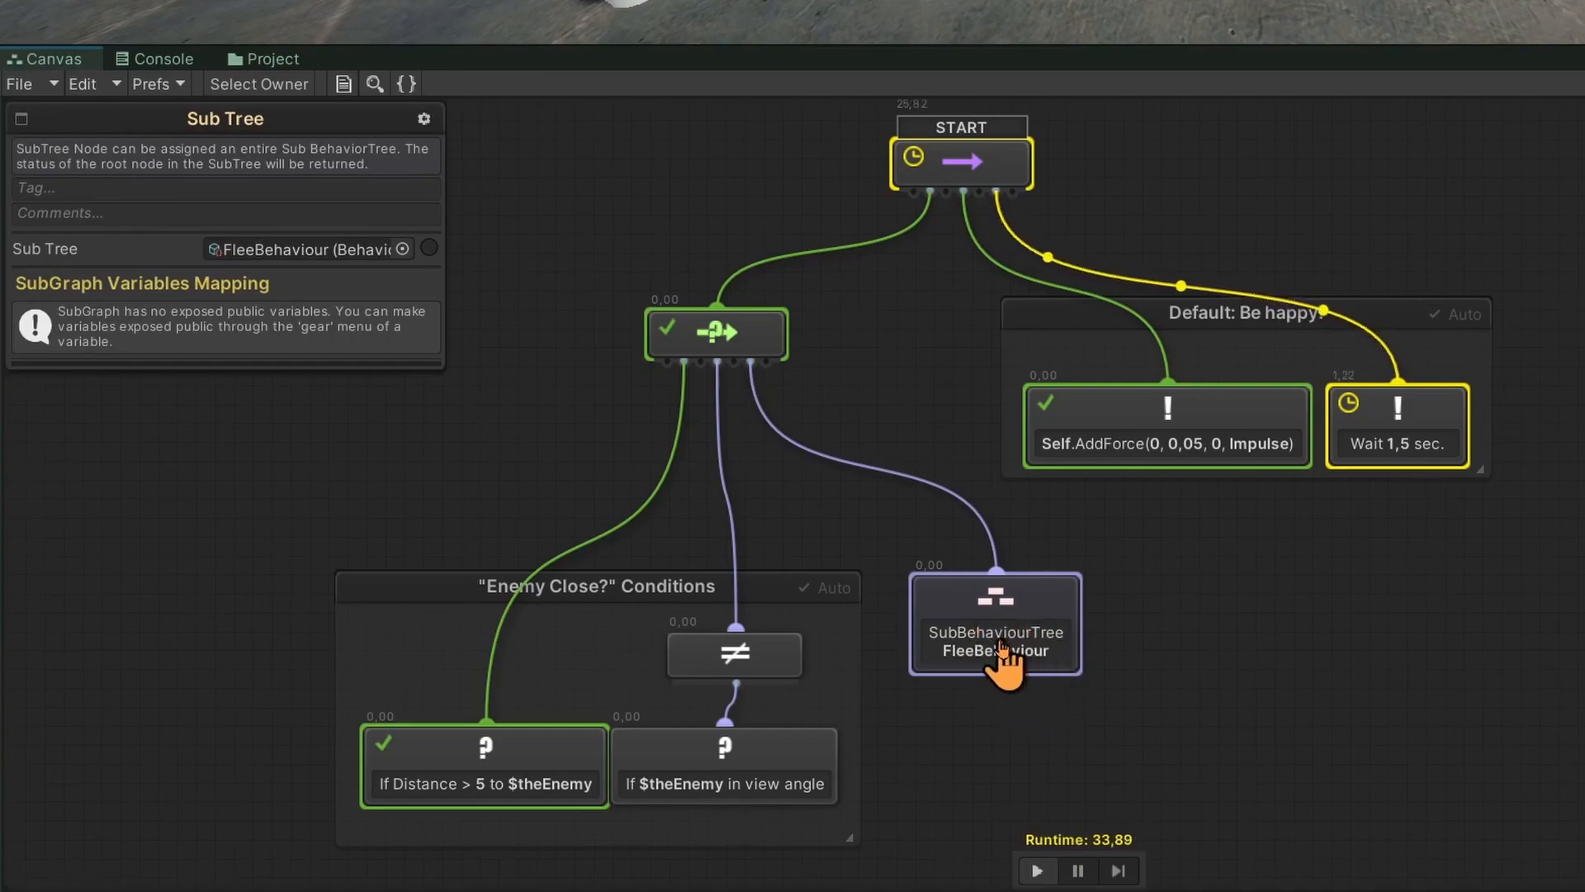
{"action": "left_click_drag", "start_coordinate": [1052, 625], "coordinate": [1135, 642]}
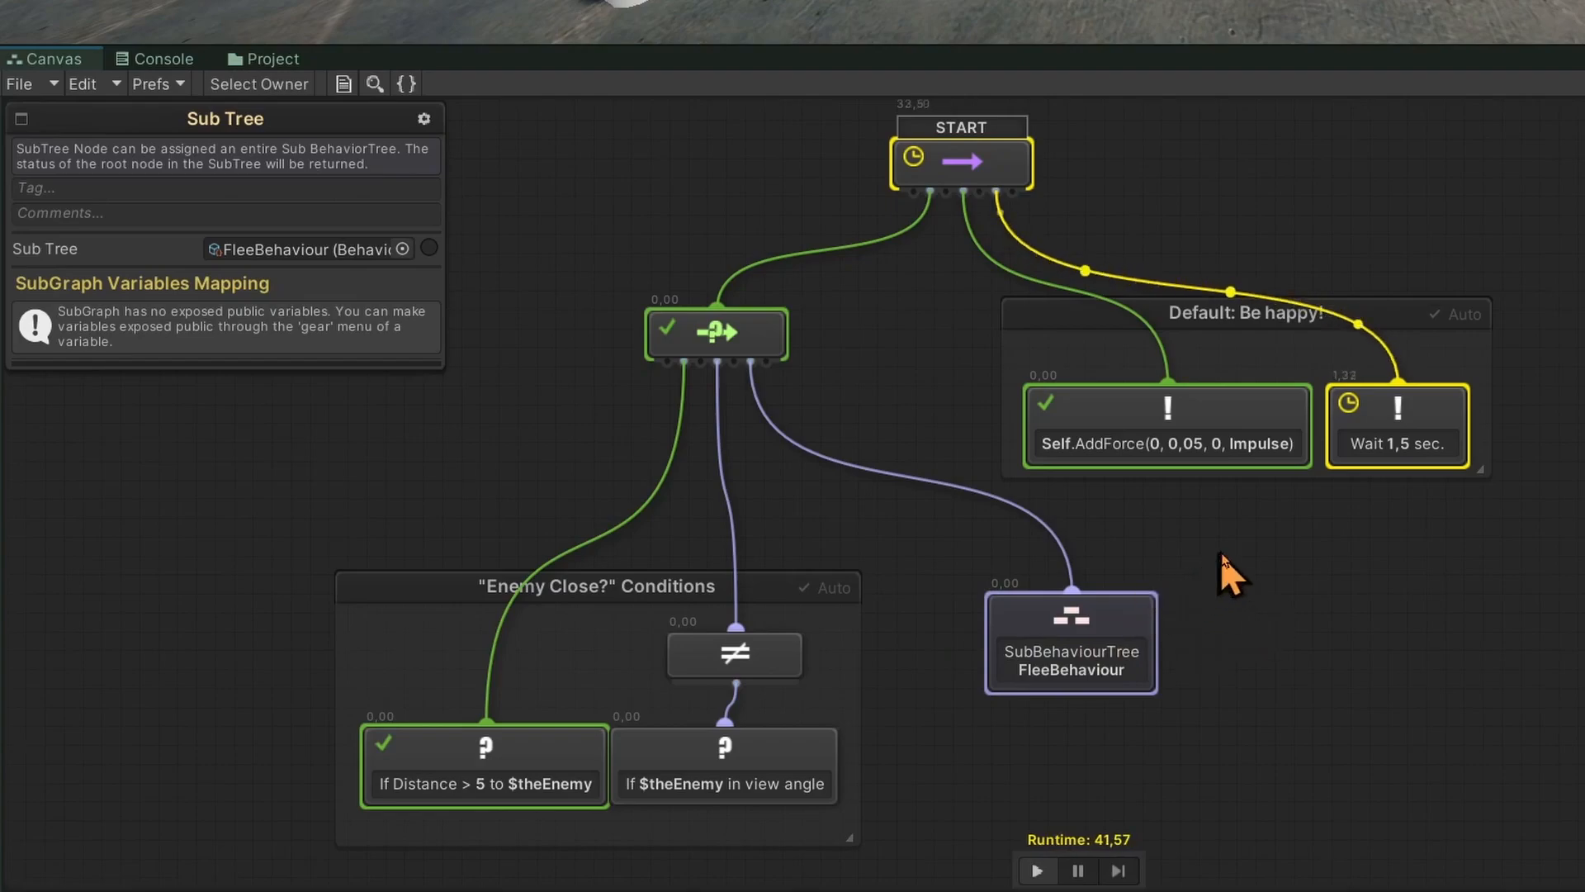
{"action": "left_click", "coordinate": [1230, 578]}
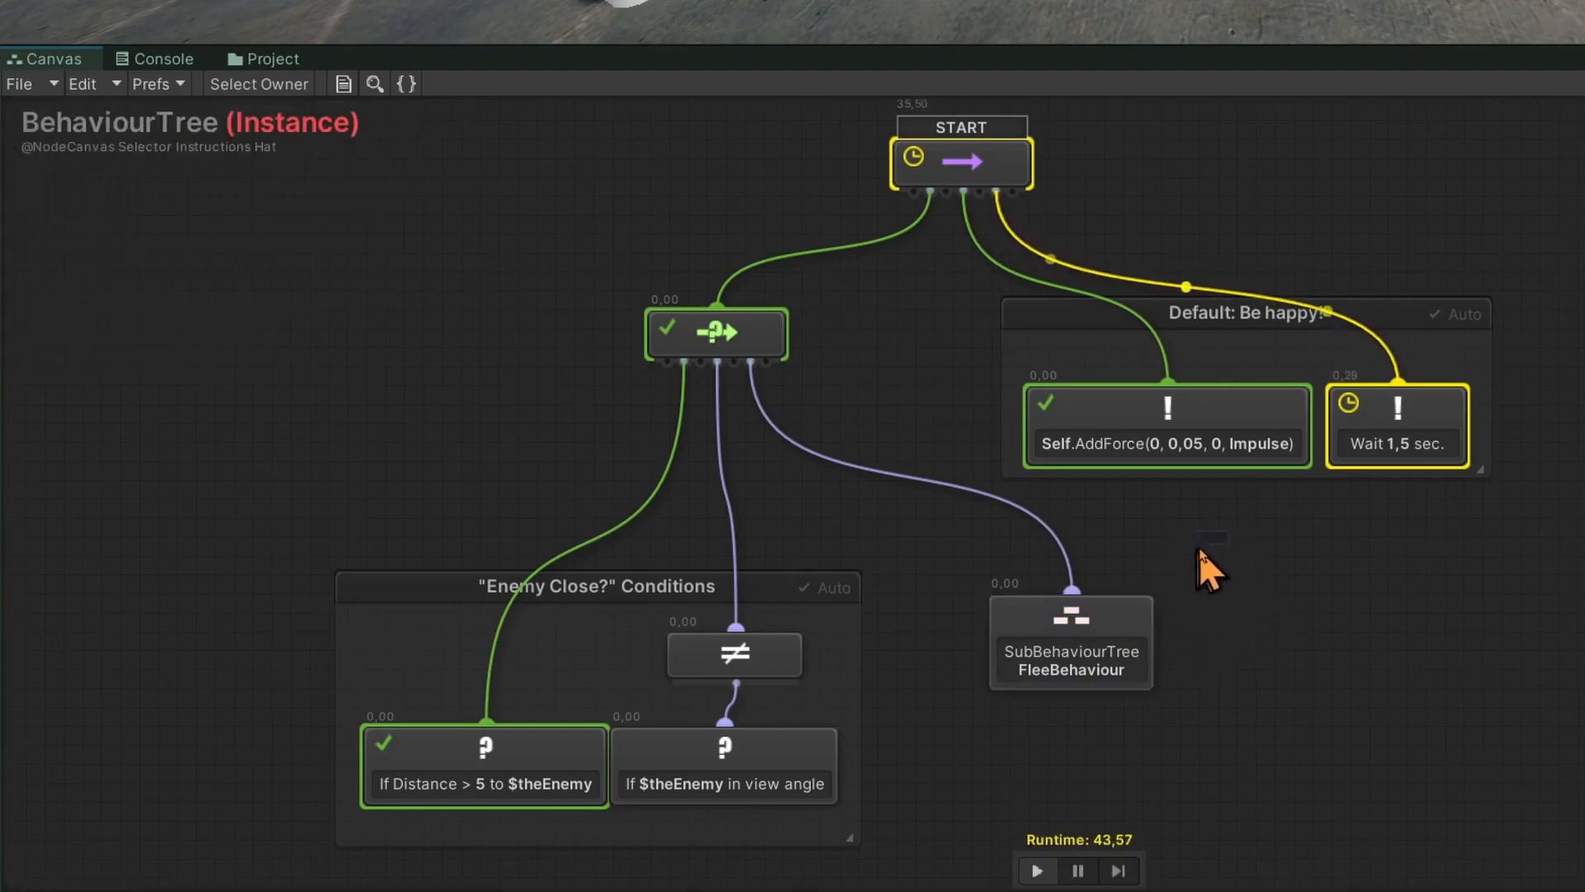
{"action": "left_click_drag", "start_coordinate": [1180, 565], "coordinate": [931, 750]}
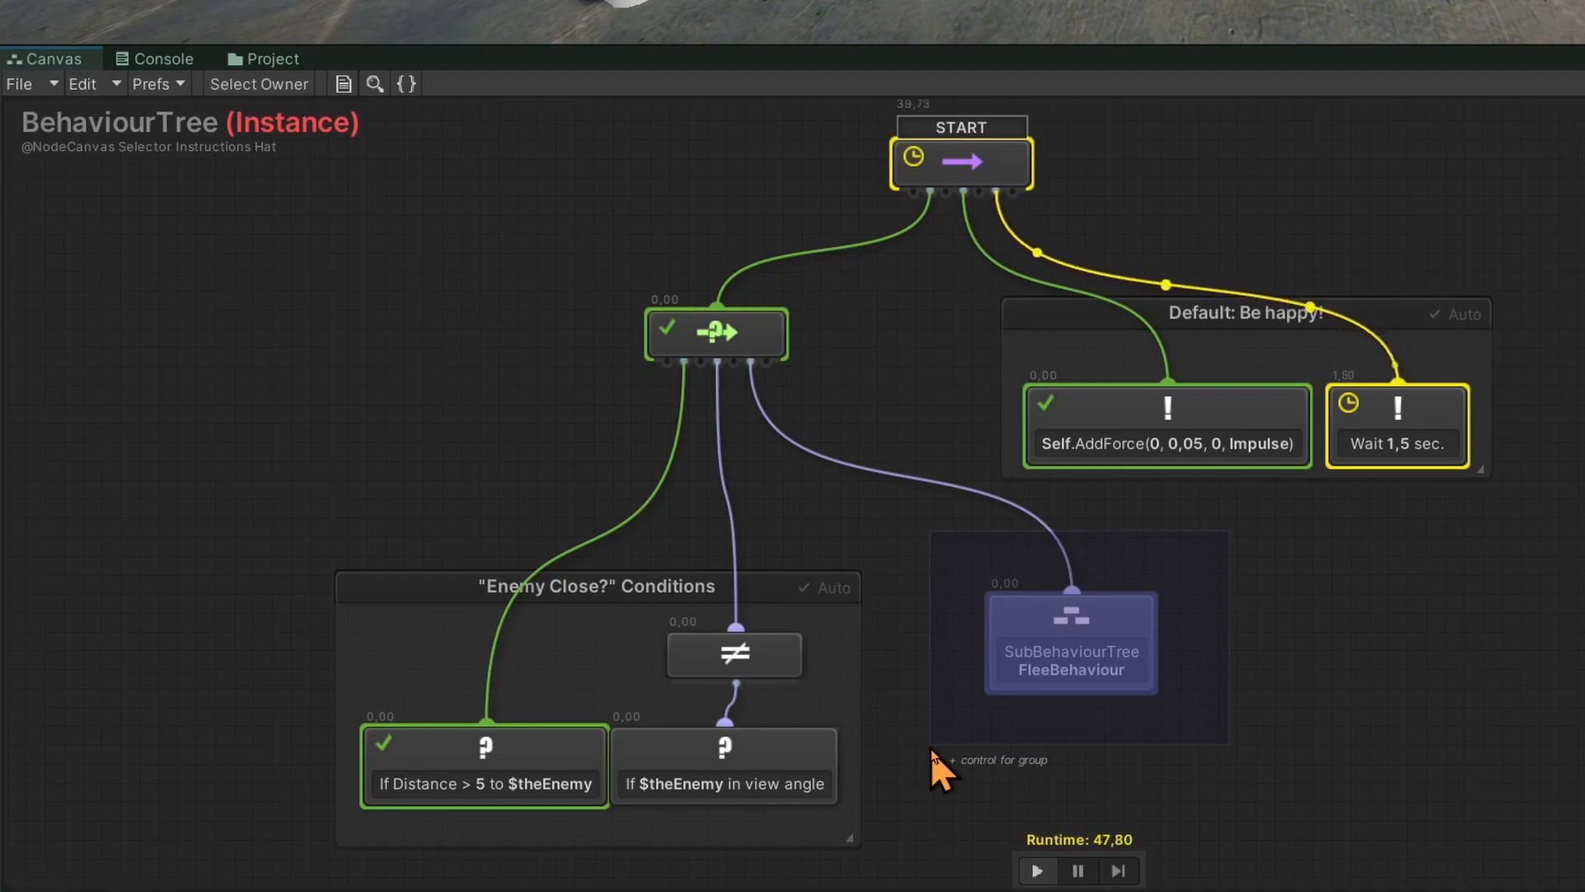
{"action": "left_click_drag", "start_coordinate": [932, 752], "coordinate": [931, 751], "text": "ctrl"}
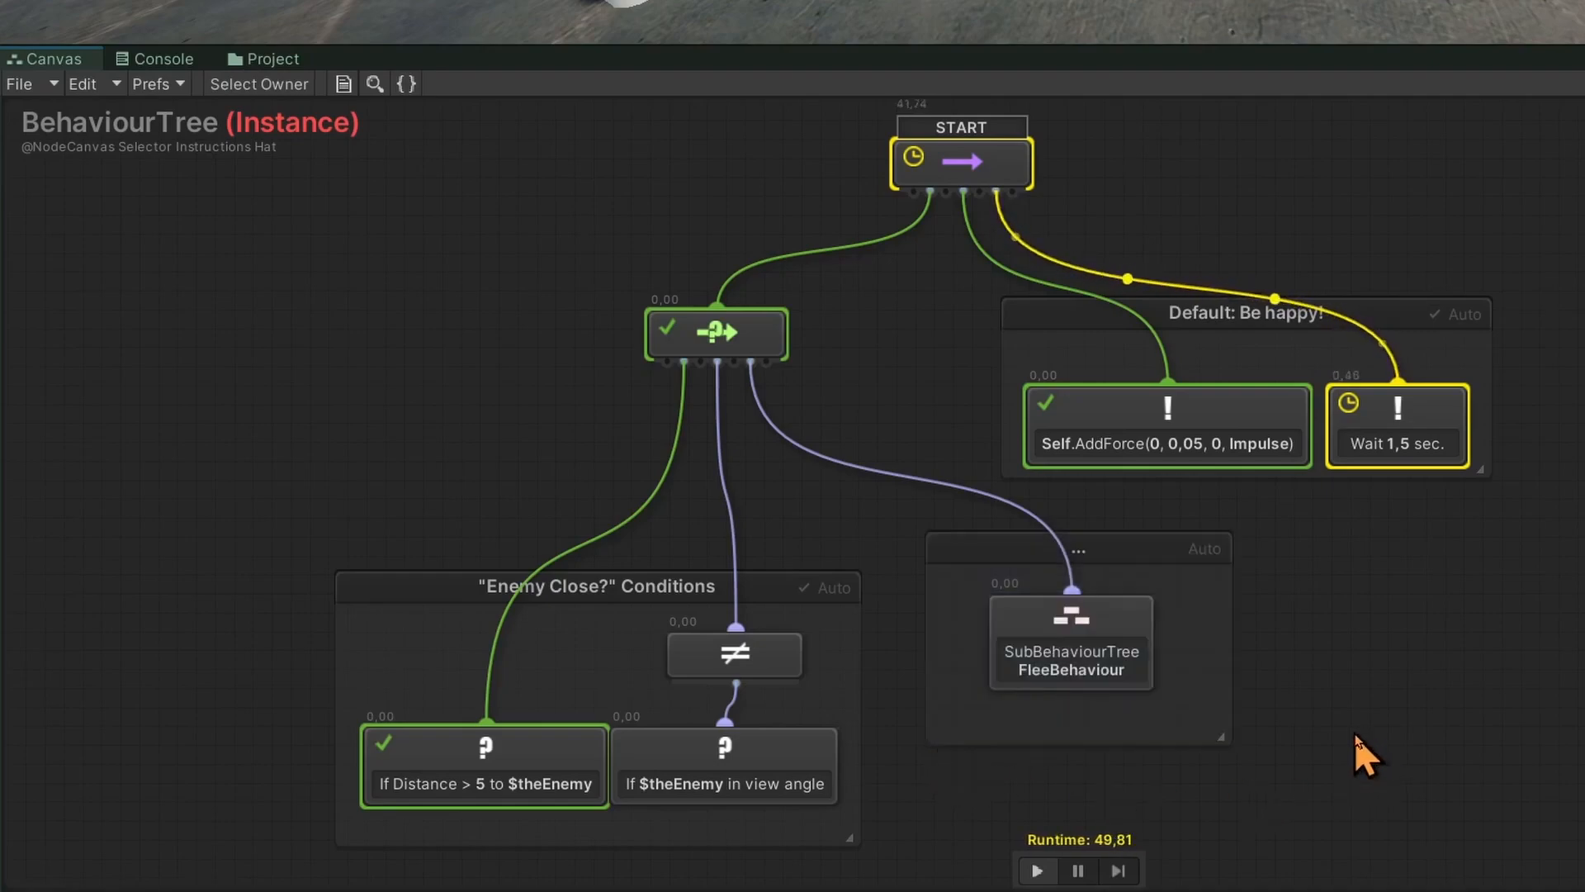
{"action": "left_click_drag", "start_coordinate": [1132, 549], "coordinate": [1189, 536]}
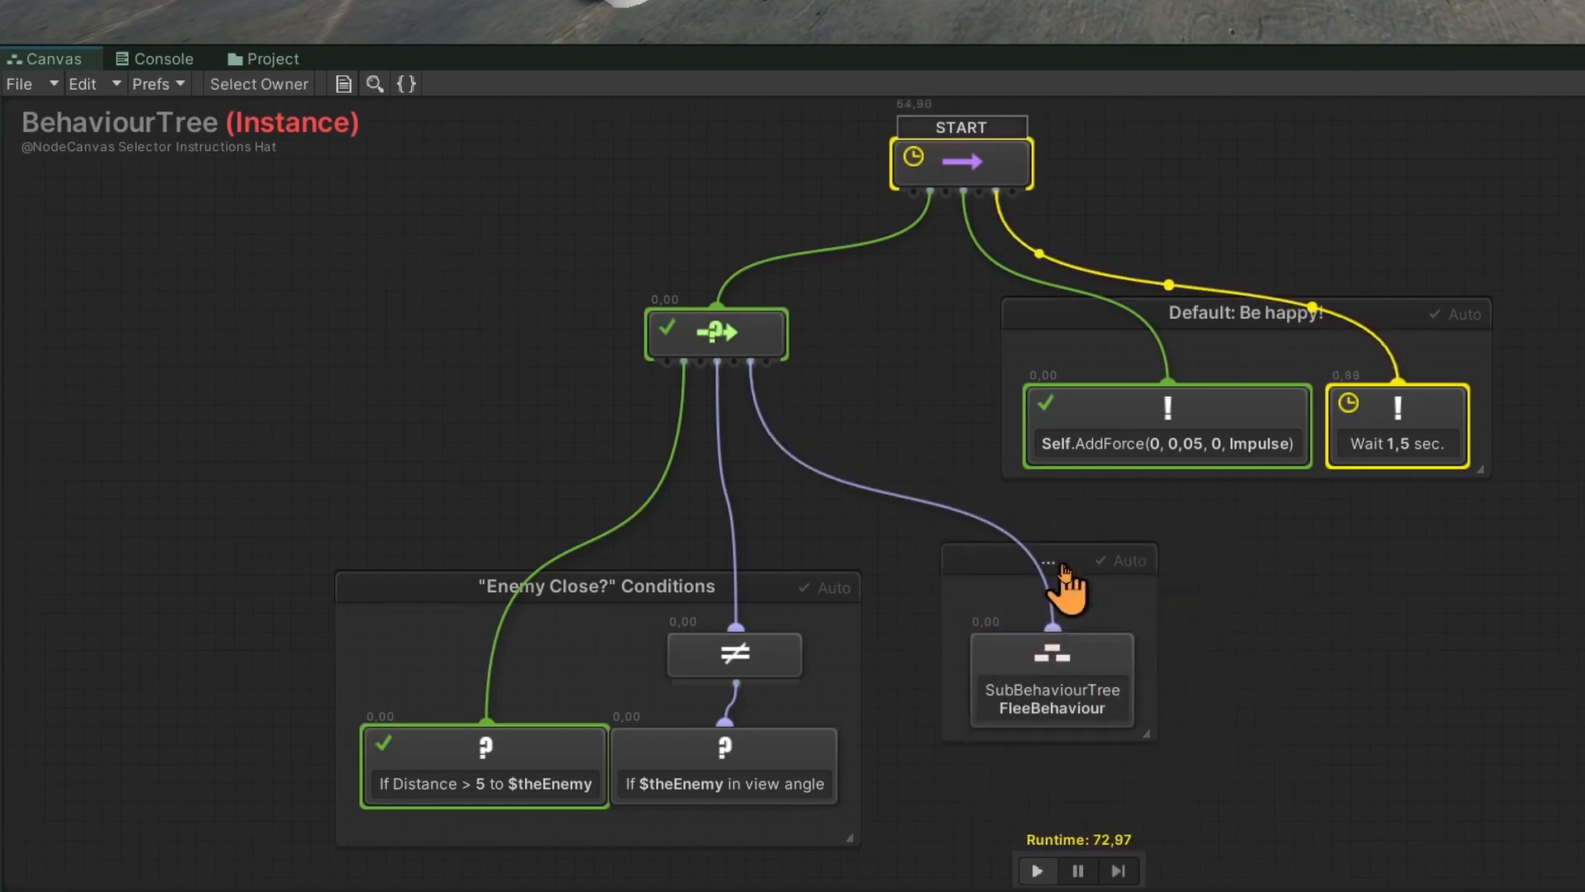
Step: Rename the canvas group around the sub tree node as Fleeing and shift it next to the "Enemy Close?" Conditions group
{"action": "right_click", "coordinate": [1061, 559]}
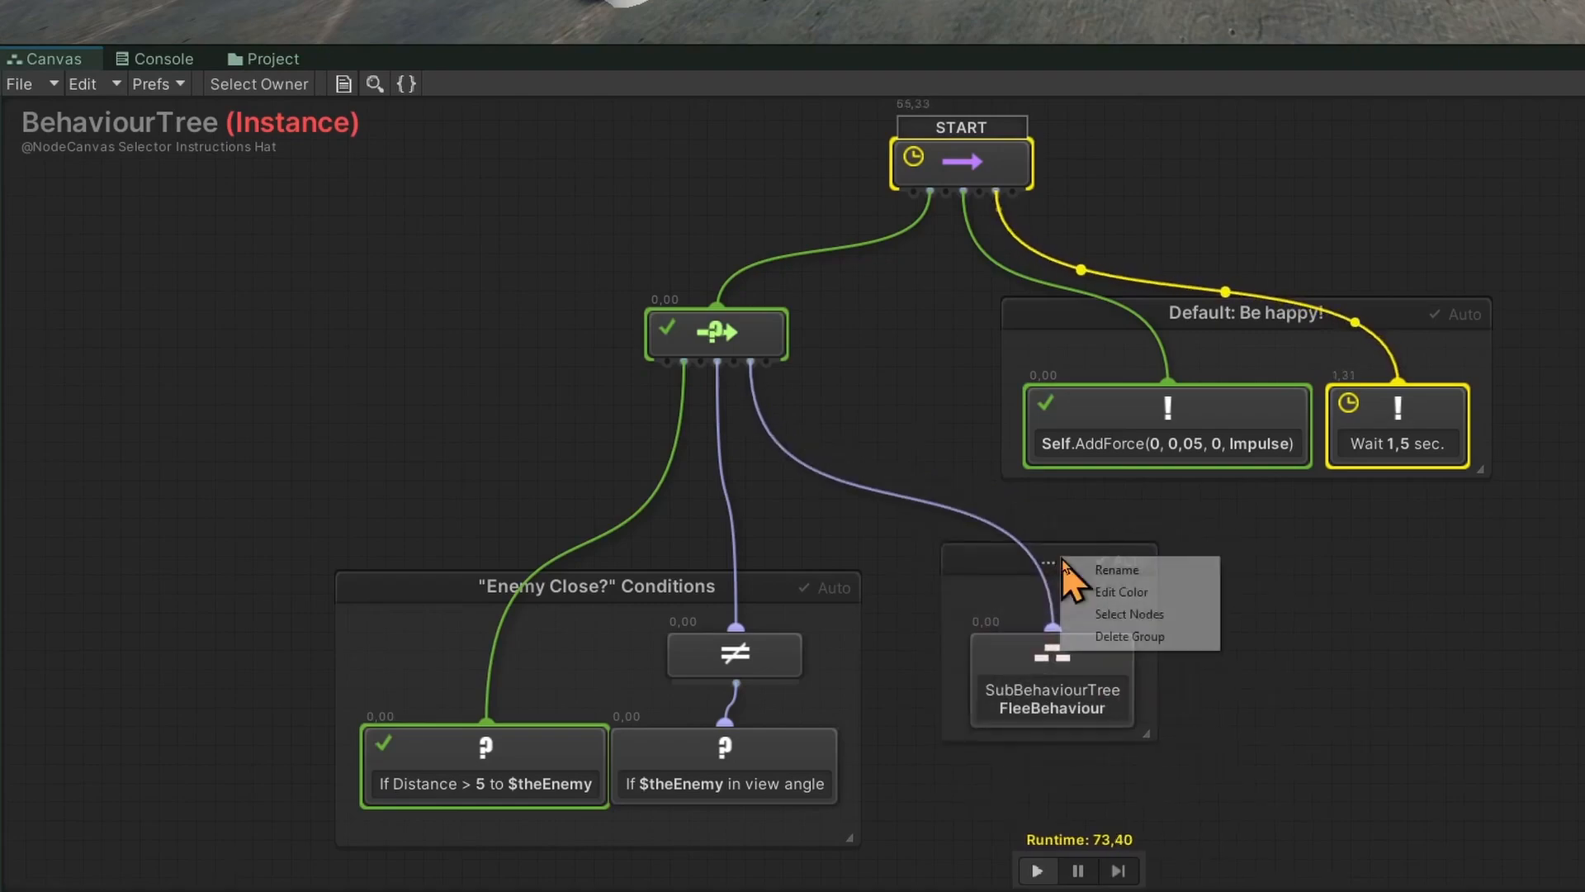
{"action": "left_click", "coordinate": [1116, 569]}
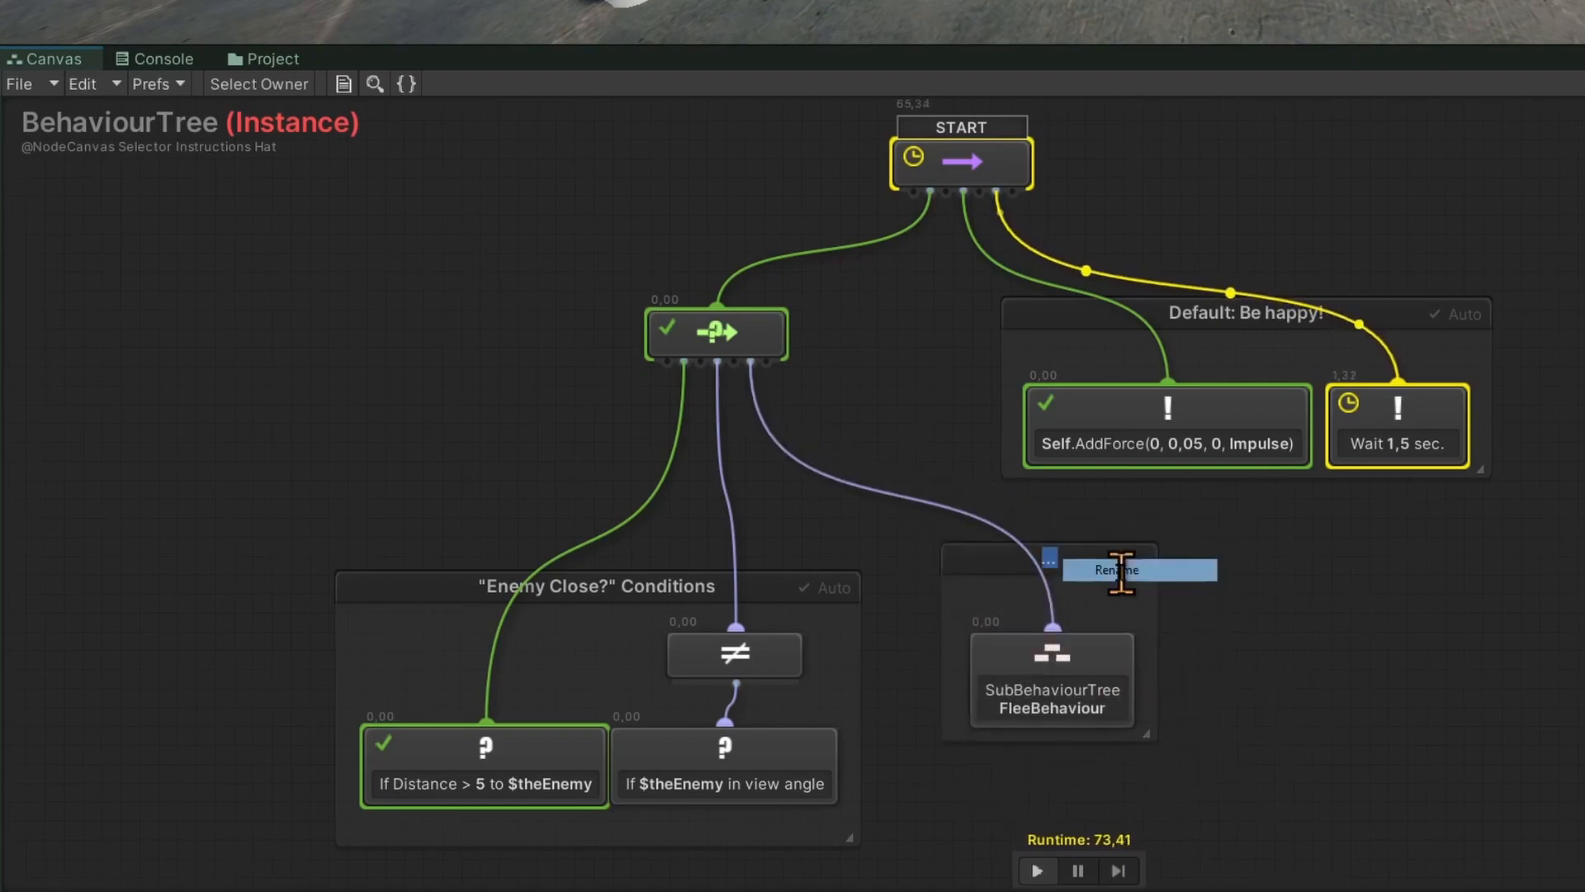
{"action": "type", "text": "F"}
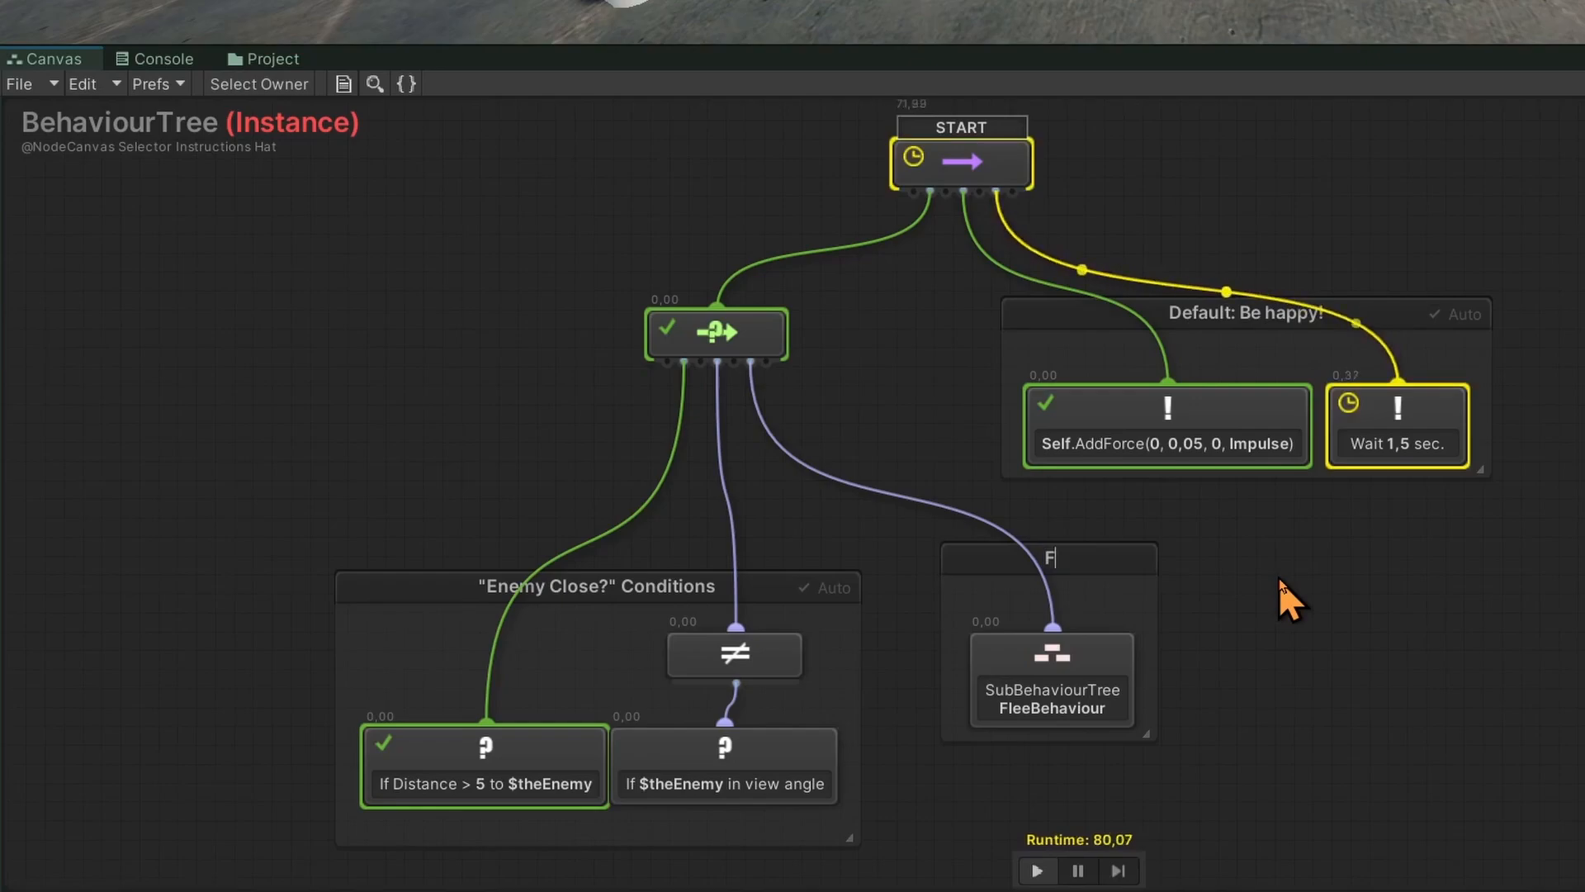
{"action": "type", "text": "leeing"}
{"action": "key", "text": "Return"}
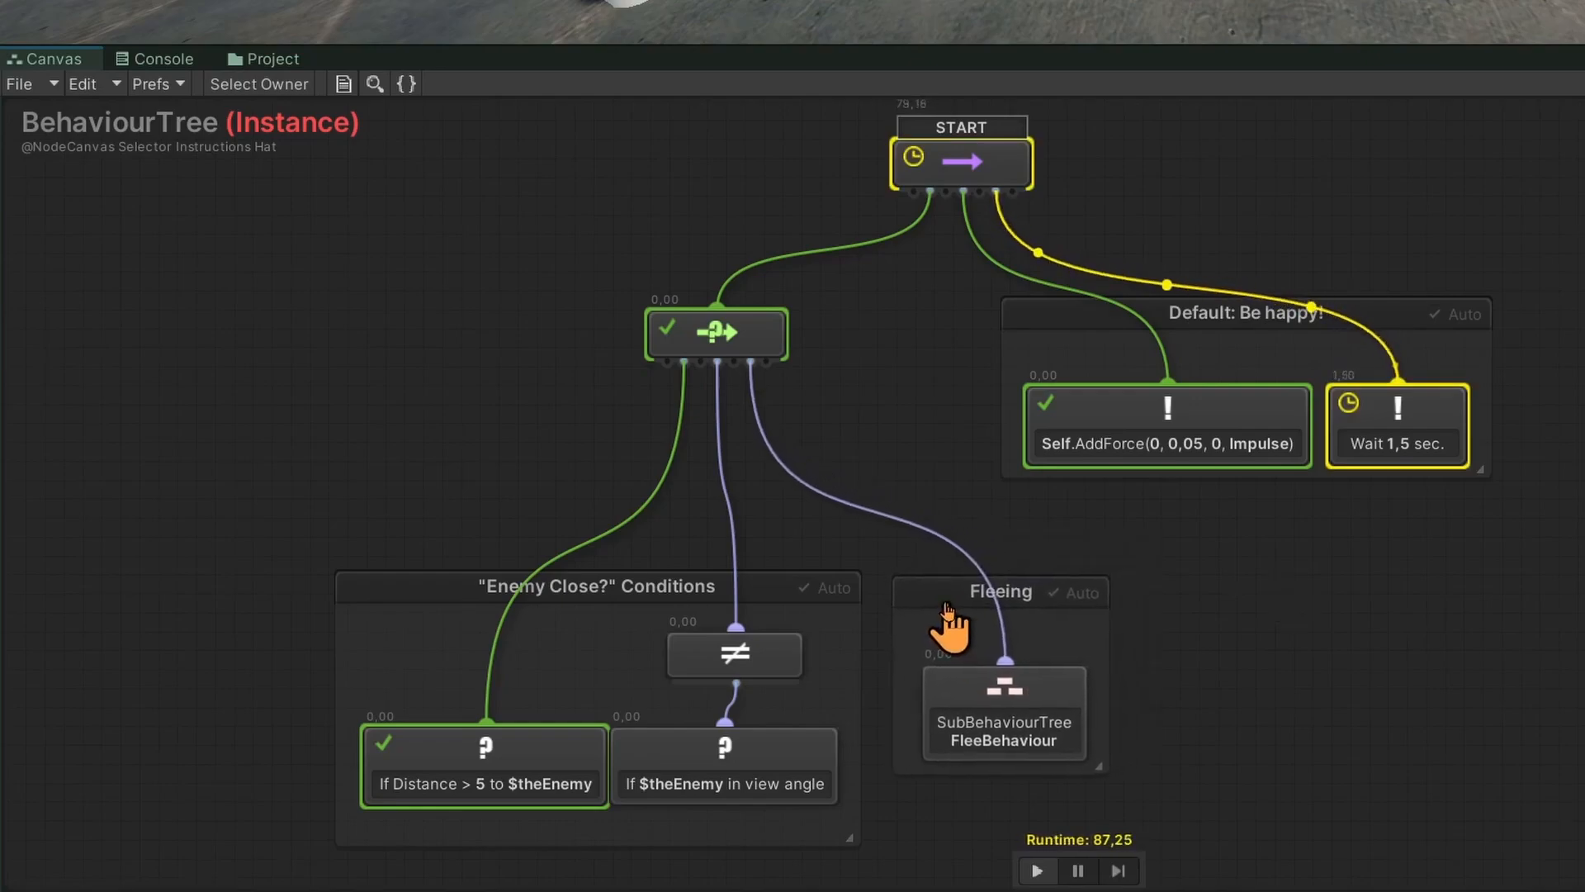
{"action": "left_click_drag", "start_coordinate": [949, 626], "coordinate": [961, 607]}
{"action": "left_click_drag", "start_coordinate": [961, 607], "coordinate": [952, 609]}
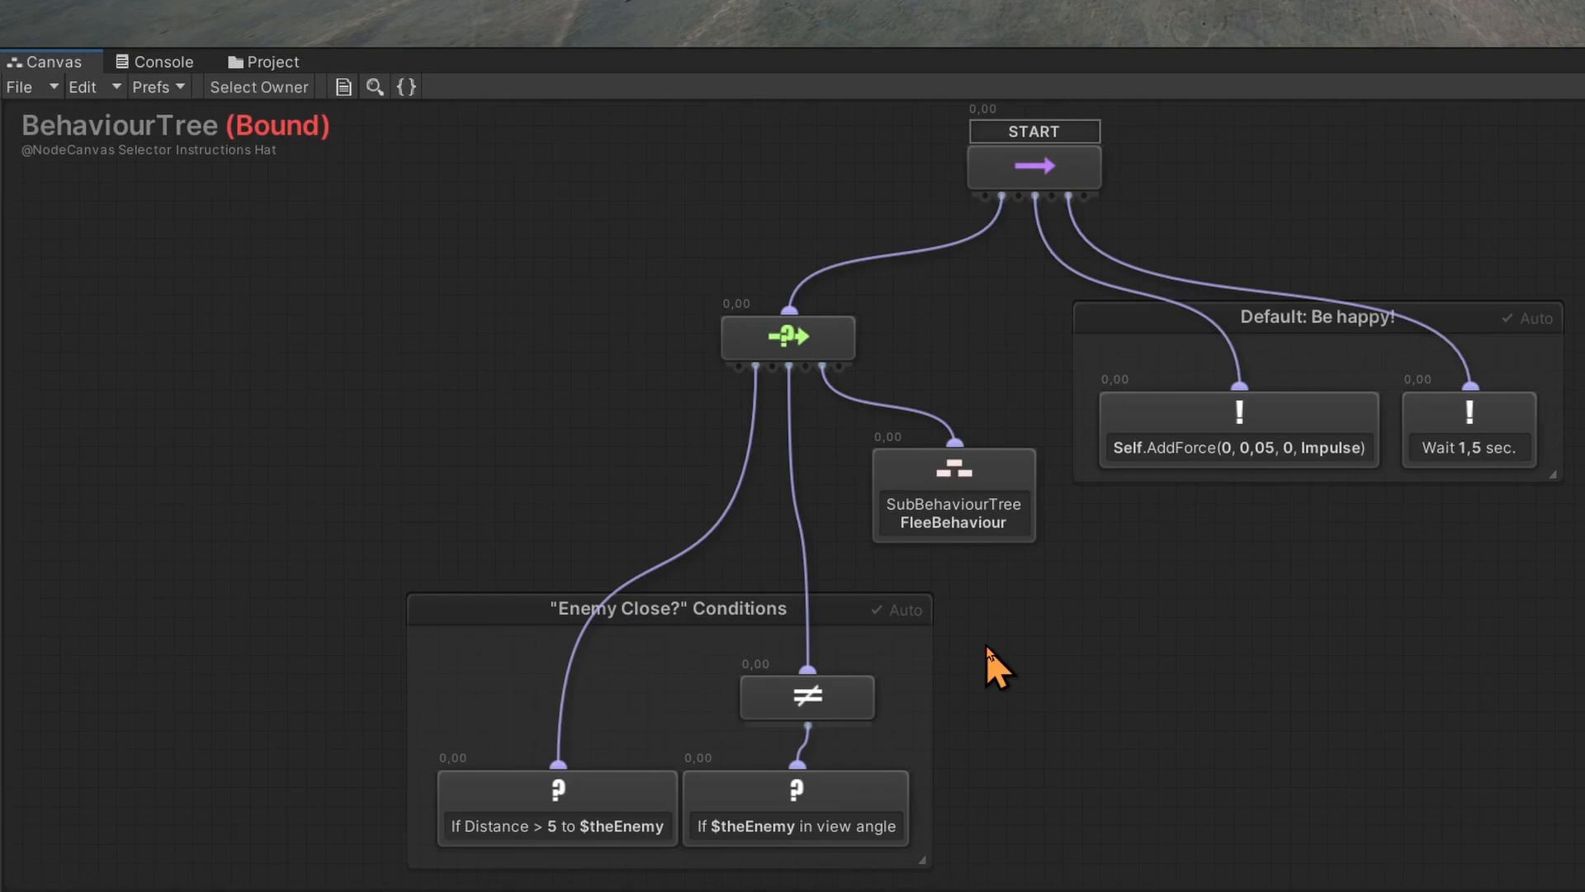
Step: Convert the Selector branch into a sub tree saved as CheckDistanceAndAngleThenFlee.asset in Scripts/BehaviourTrees, and check the asset in the project files
{"action": "left_click", "coordinate": [839, 343]}
{"action": "right_click", "coordinate": [839, 334]}
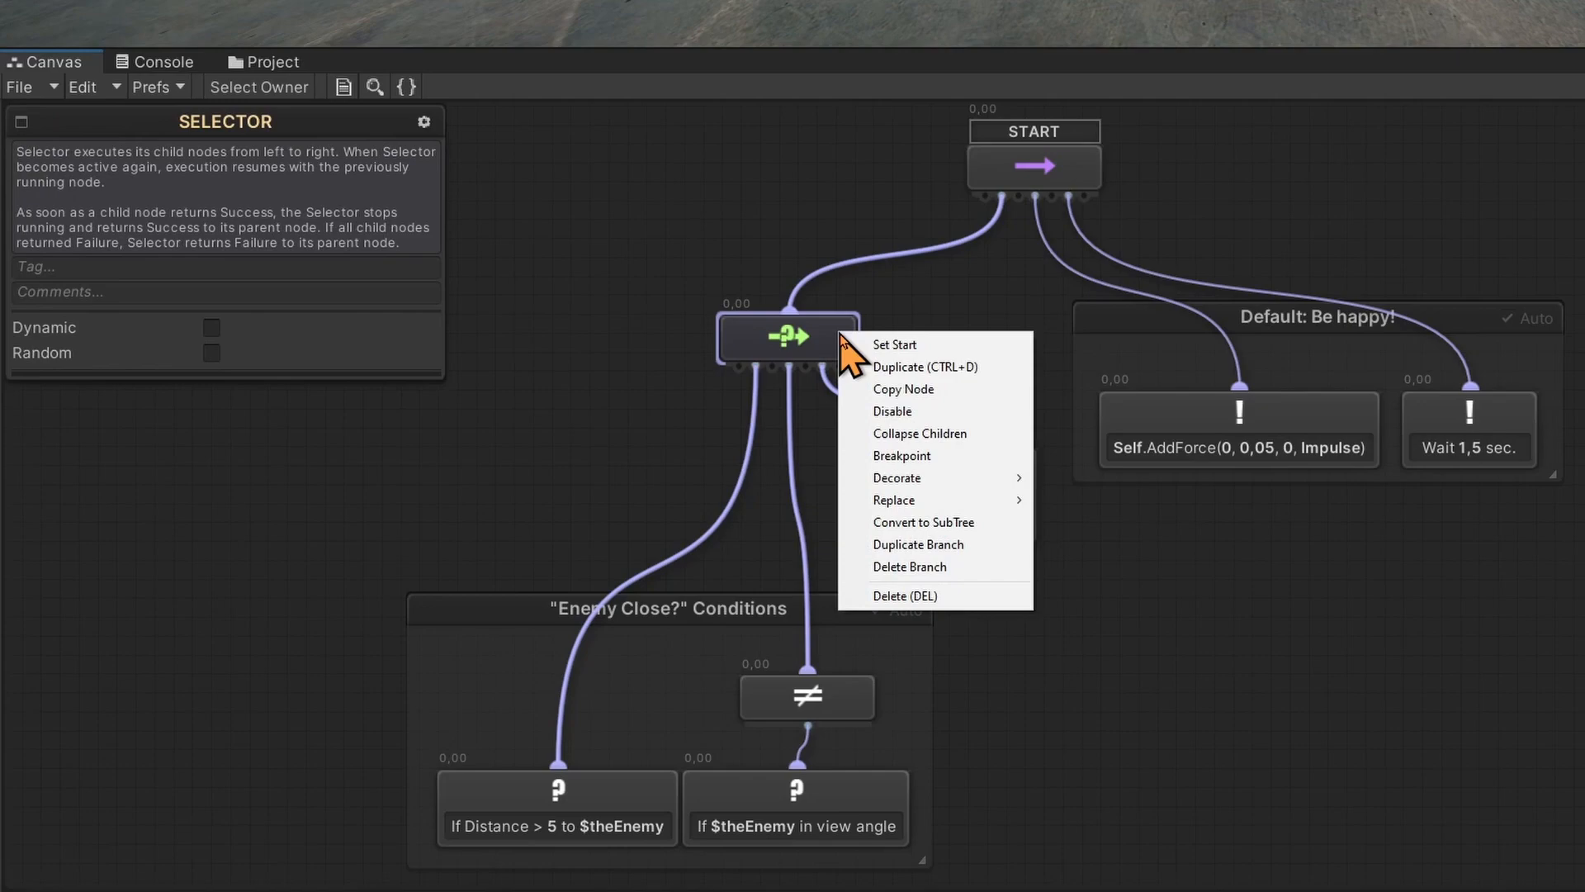
{"action": "left_click", "coordinate": [940, 527]}
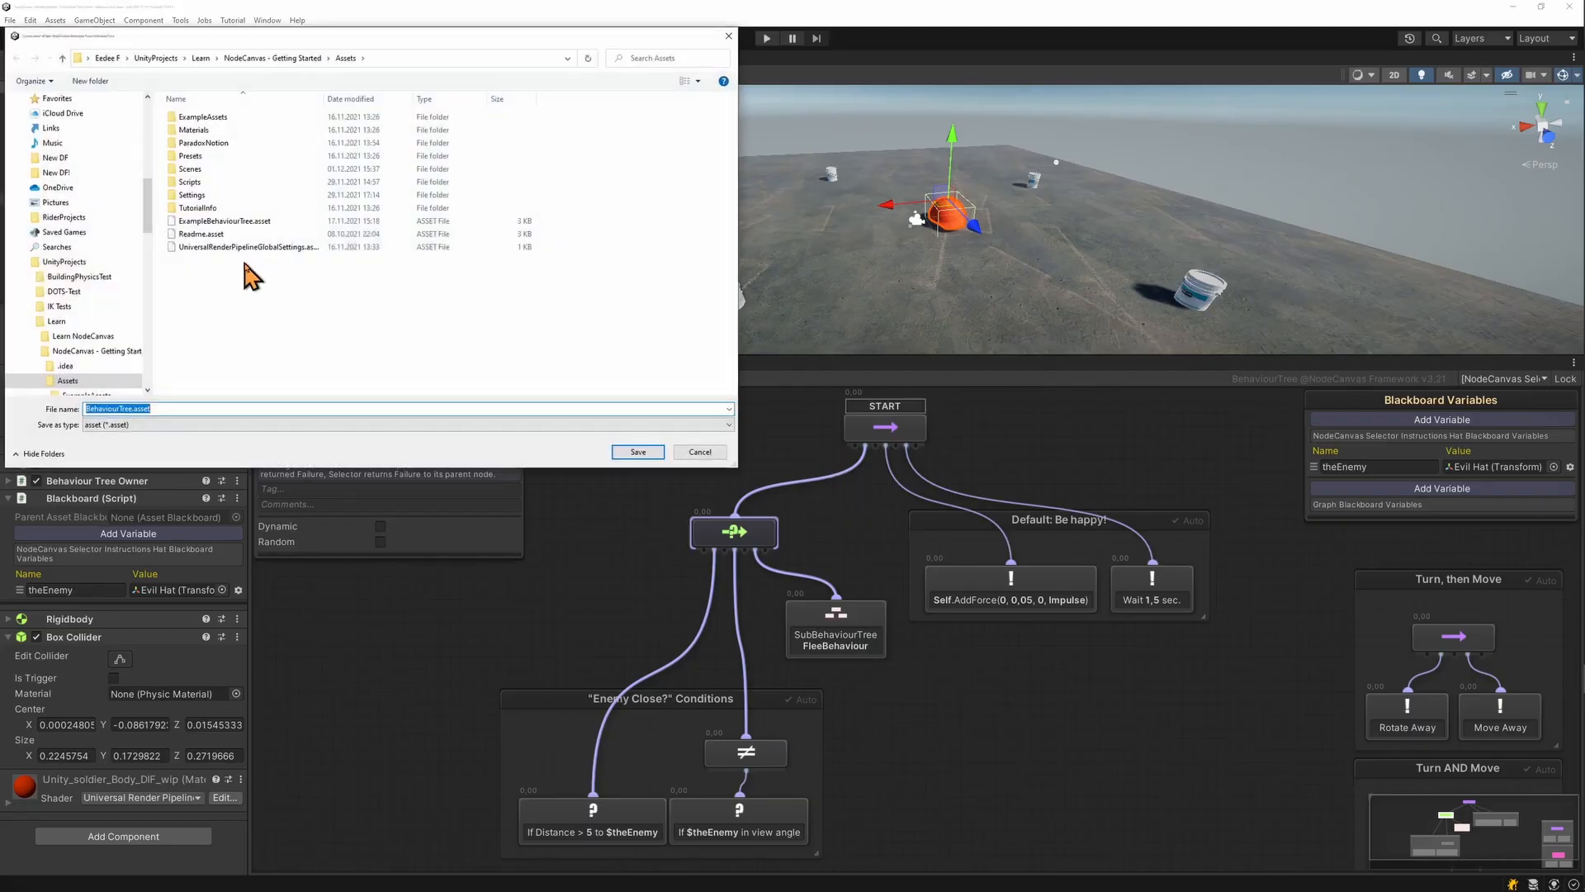
{"action": "double_click", "coordinate": [204, 183]}
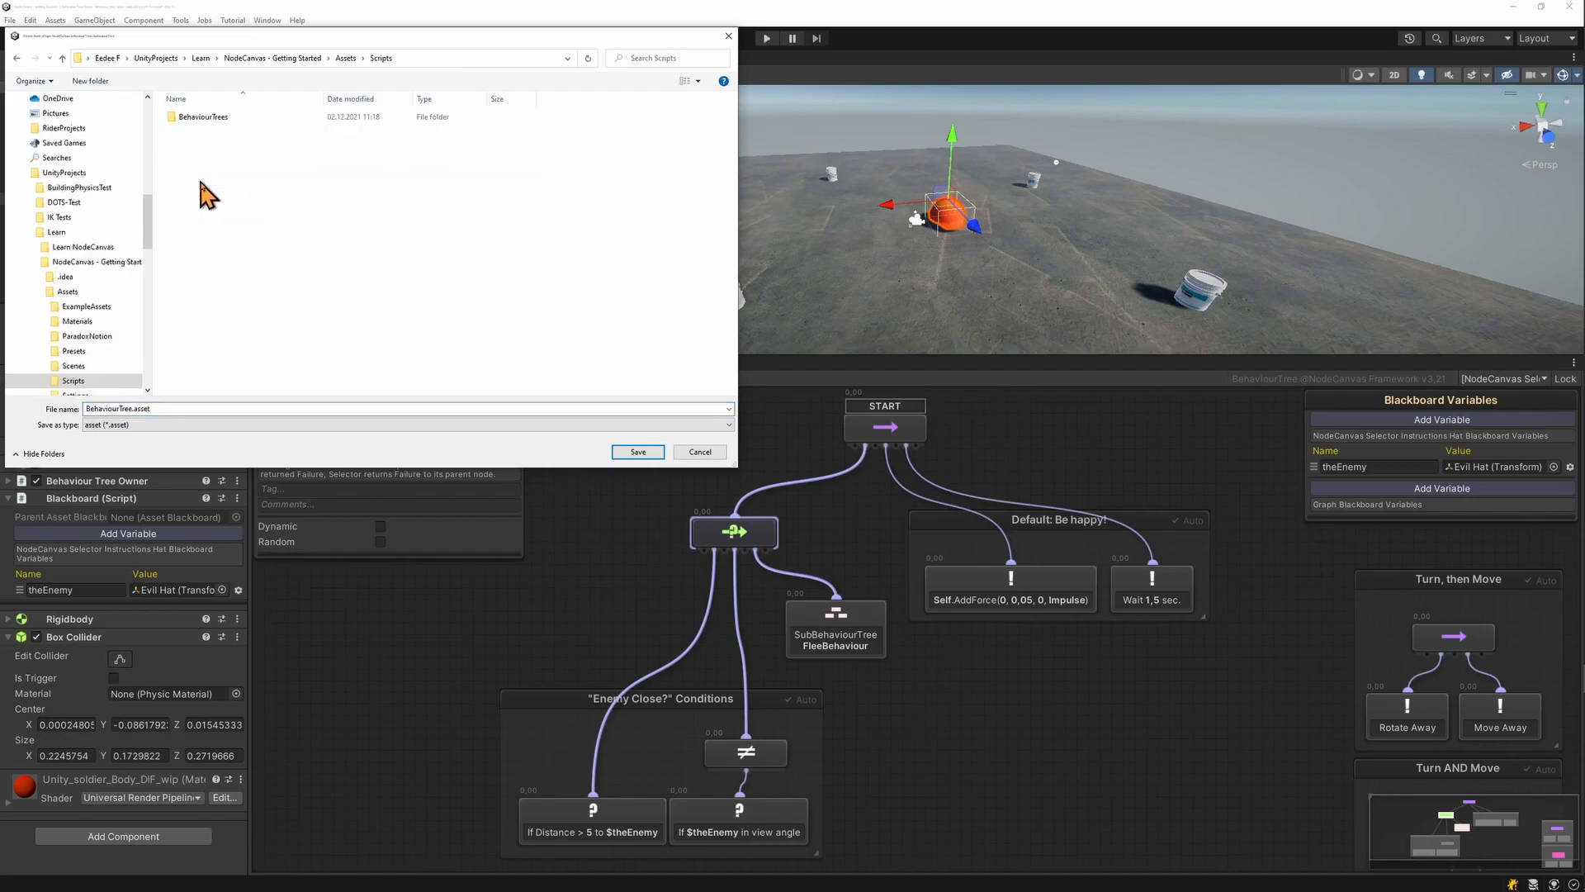
{"action": "double_click", "coordinate": [208, 120]}
{"action": "left_click", "coordinate": [252, 406]}
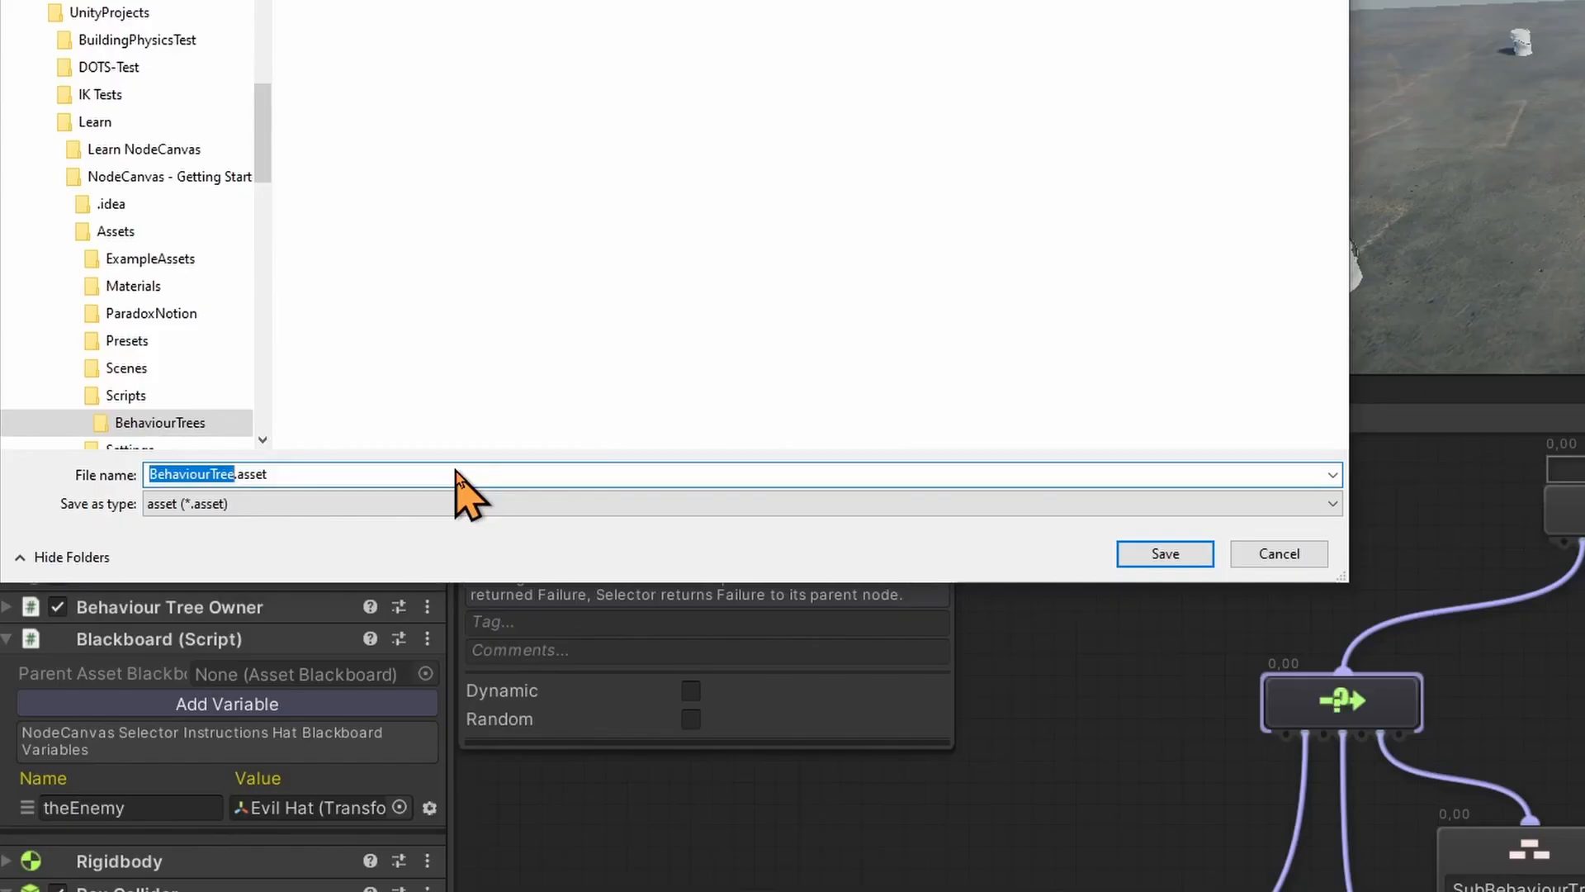
{"action": "type", "text": "CheckDistanc"}
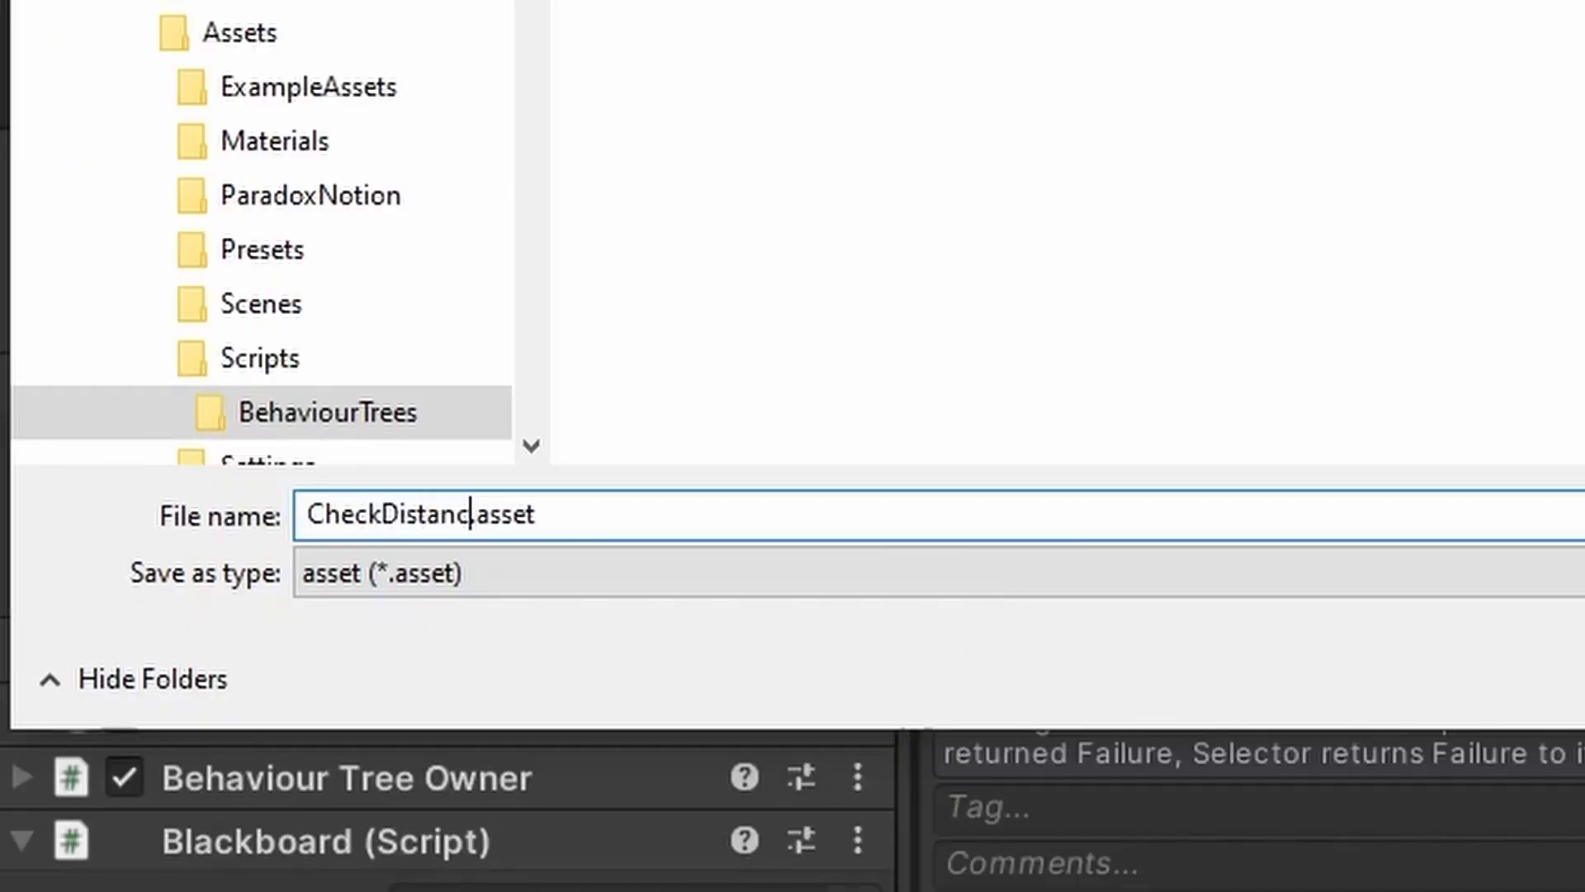
{"action": "type", "text": "eAndAngleTh"}
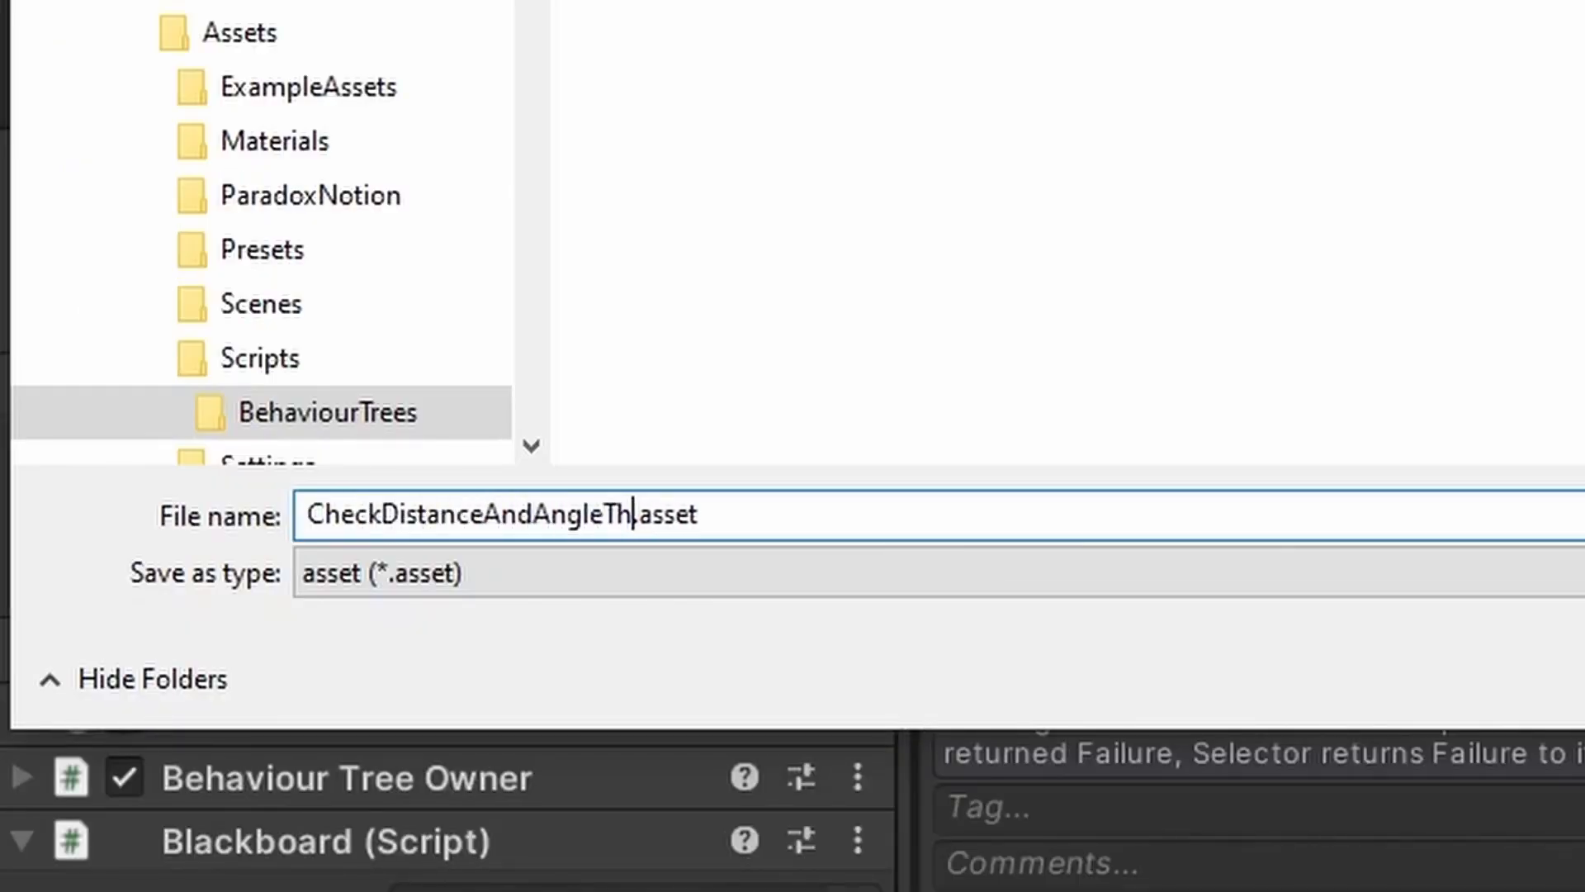
{"action": "type", "text": "enFlee"}
{"action": "key", "text": "Return"}
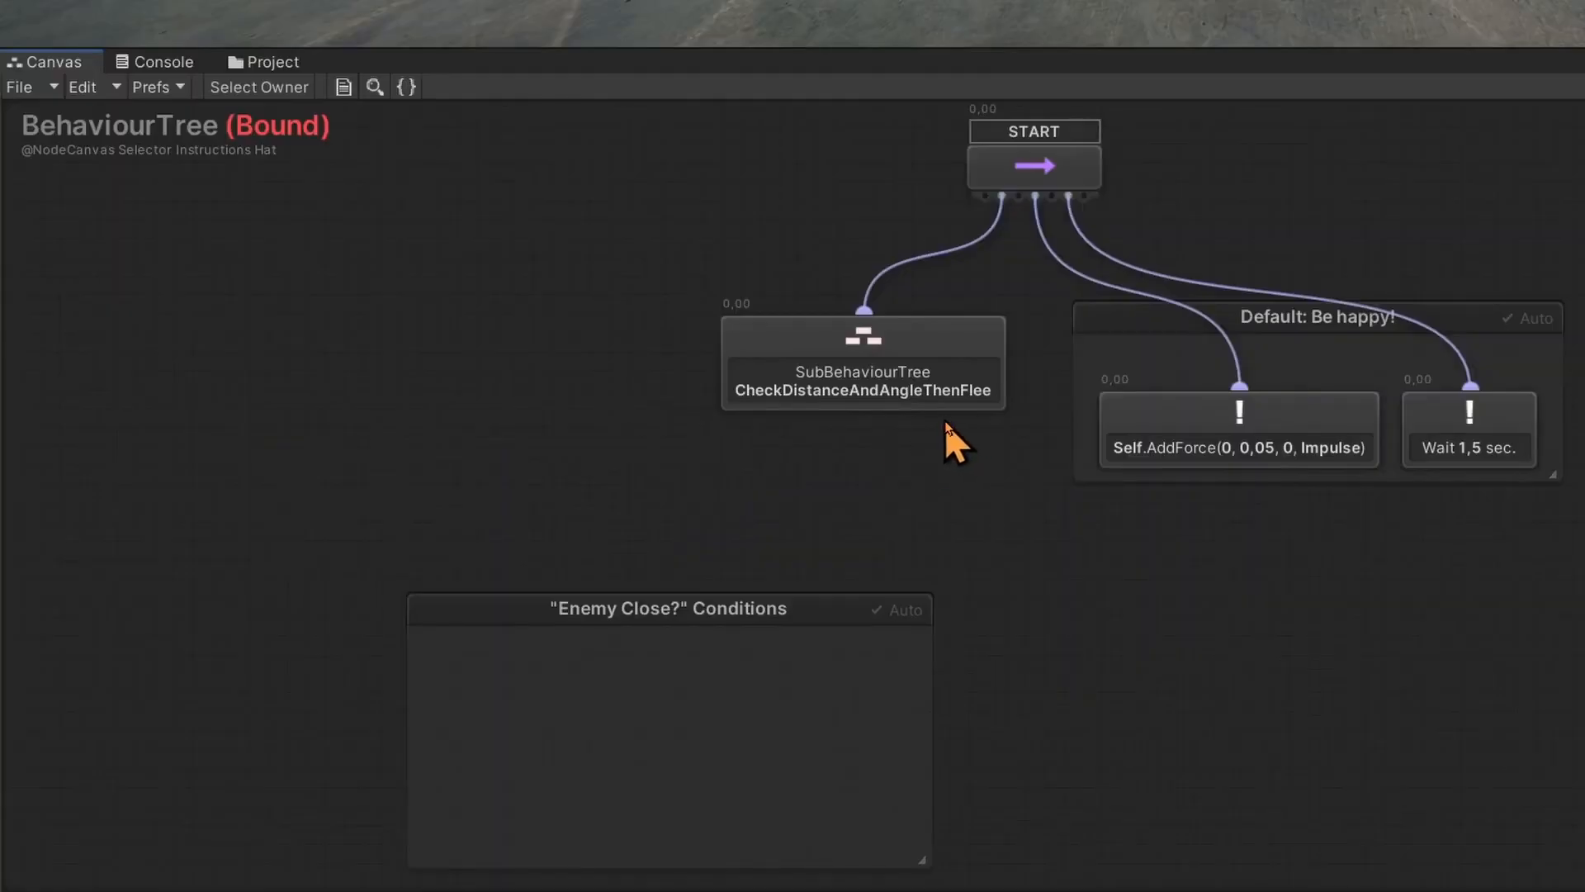
{"action": "left_click", "coordinate": [264, 62]}
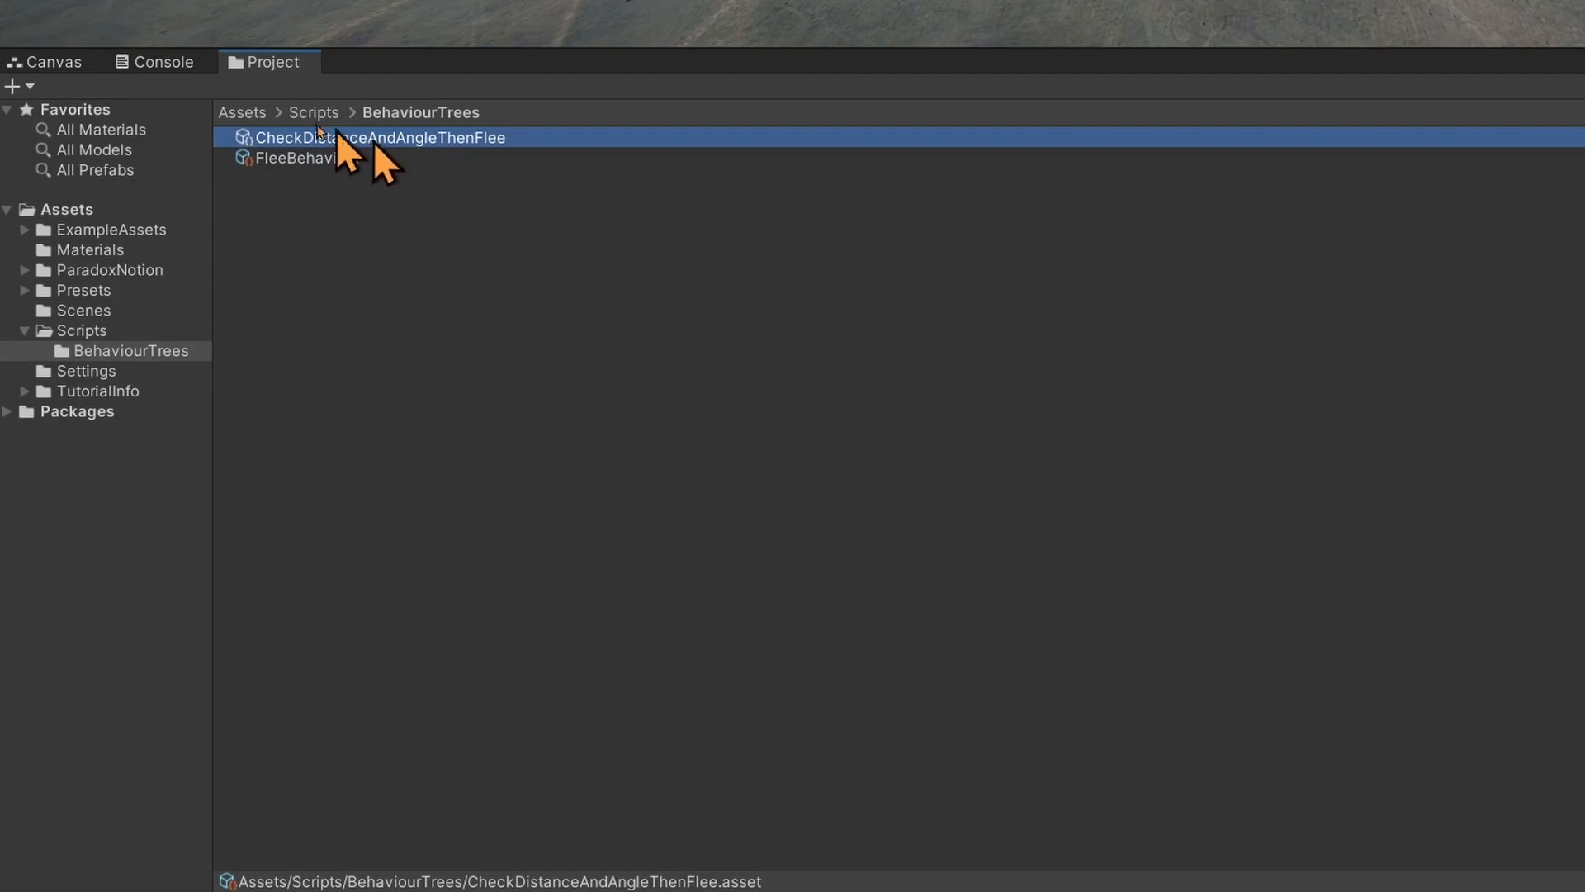
{"action": "left_click", "coordinate": [60, 63]}
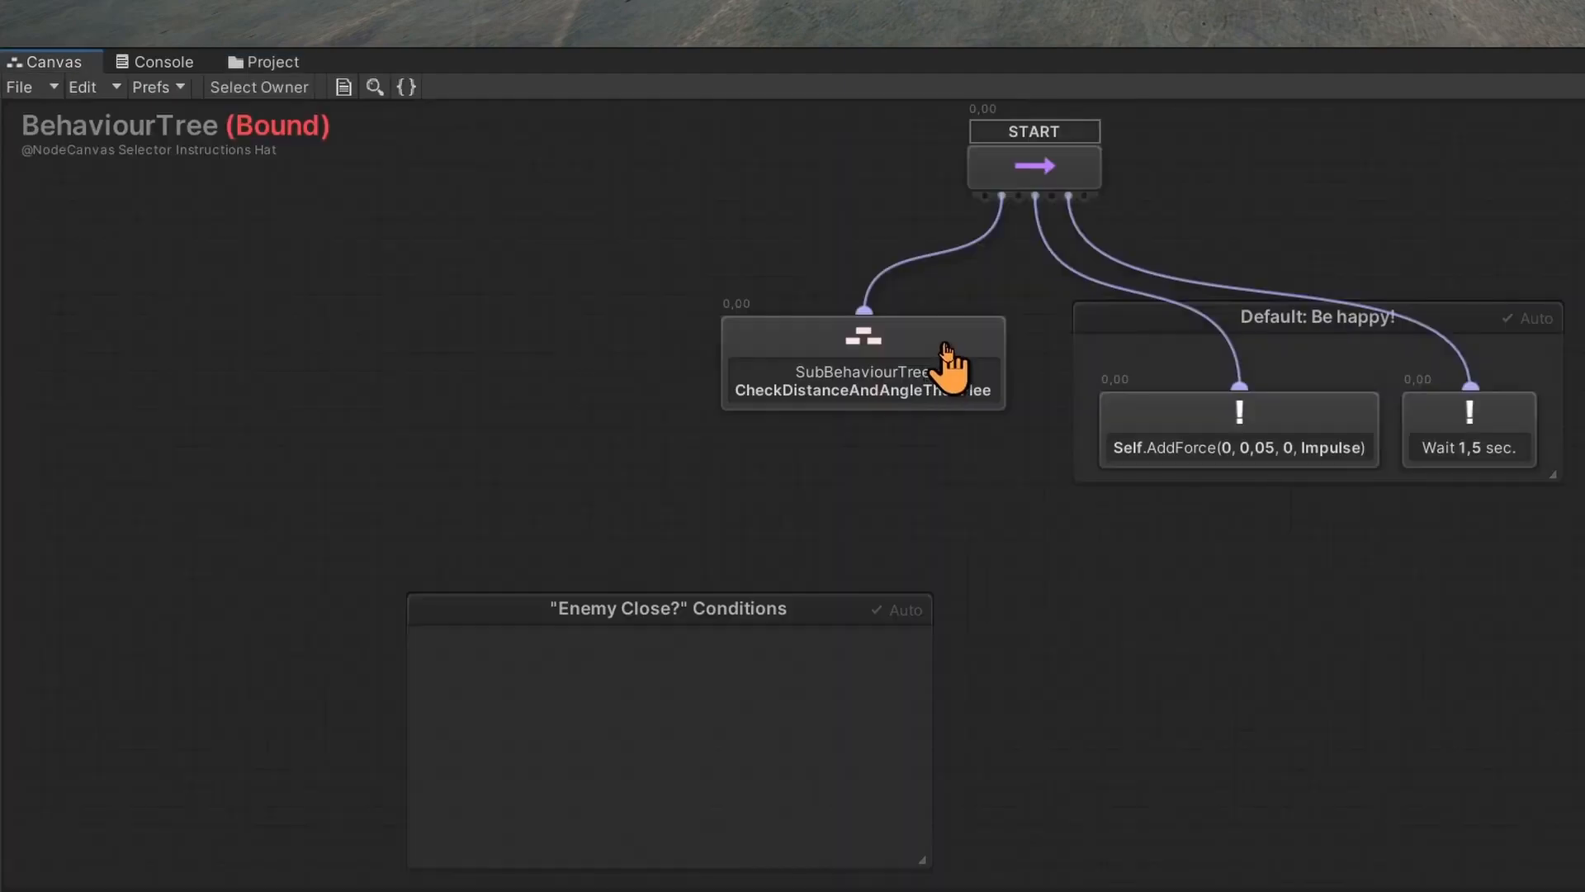
Step: Shift the CheckDistanceAndAngleThenFlee sub tree node slightly down and delete the empty "Enemy Close?" Conditions canvas group
{"action": "left_click", "coordinate": [947, 355]}
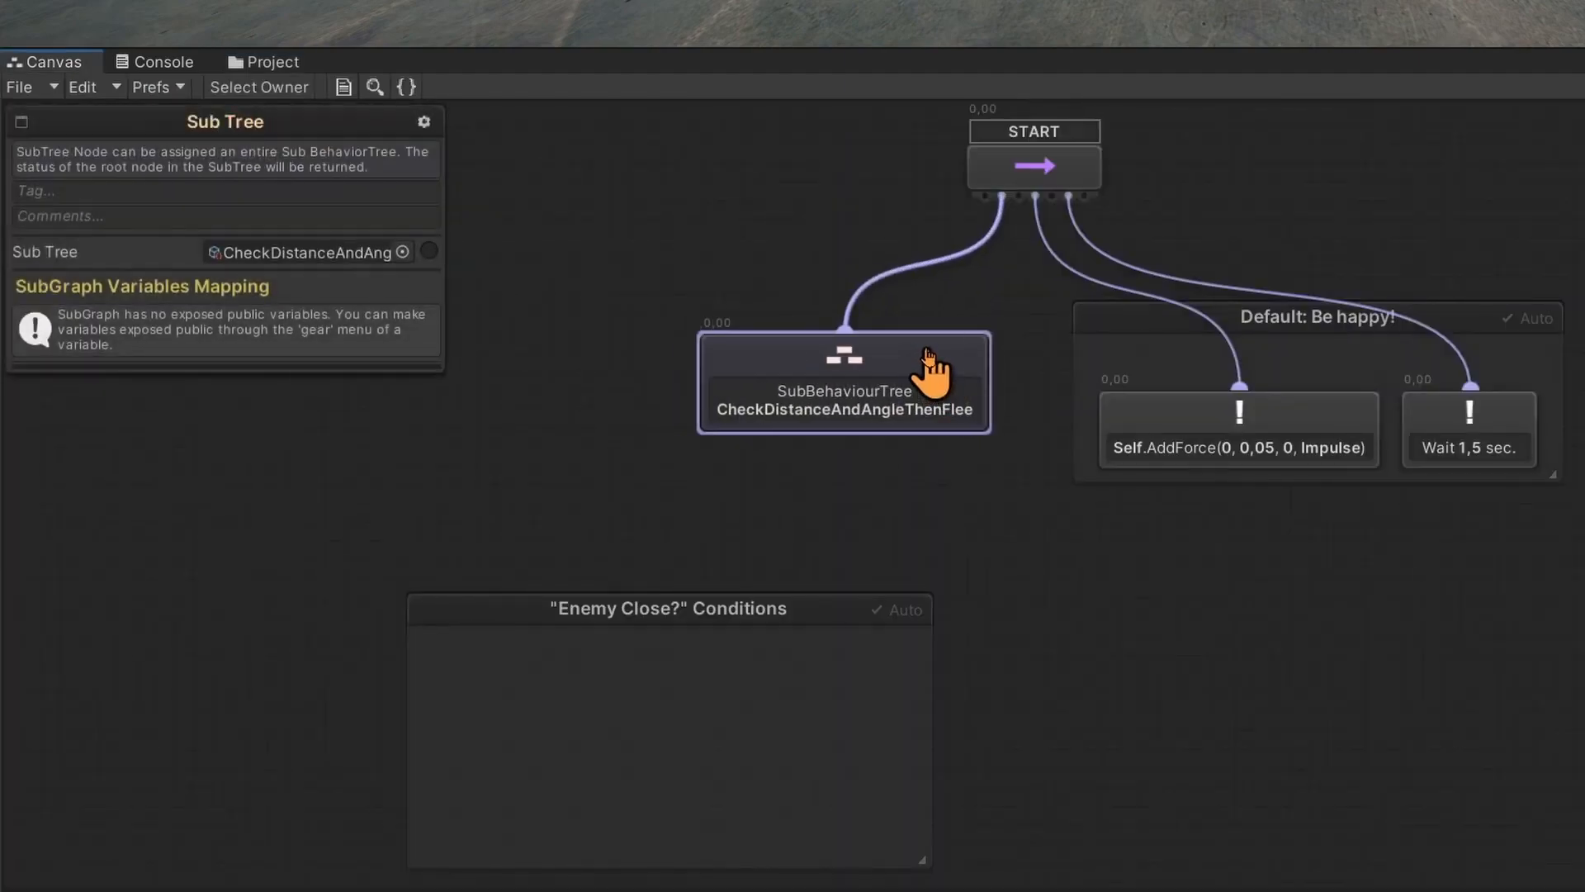
{"action": "left_click_drag", "start_coordinate": [947, 355], "coordinate": [928, 374]}
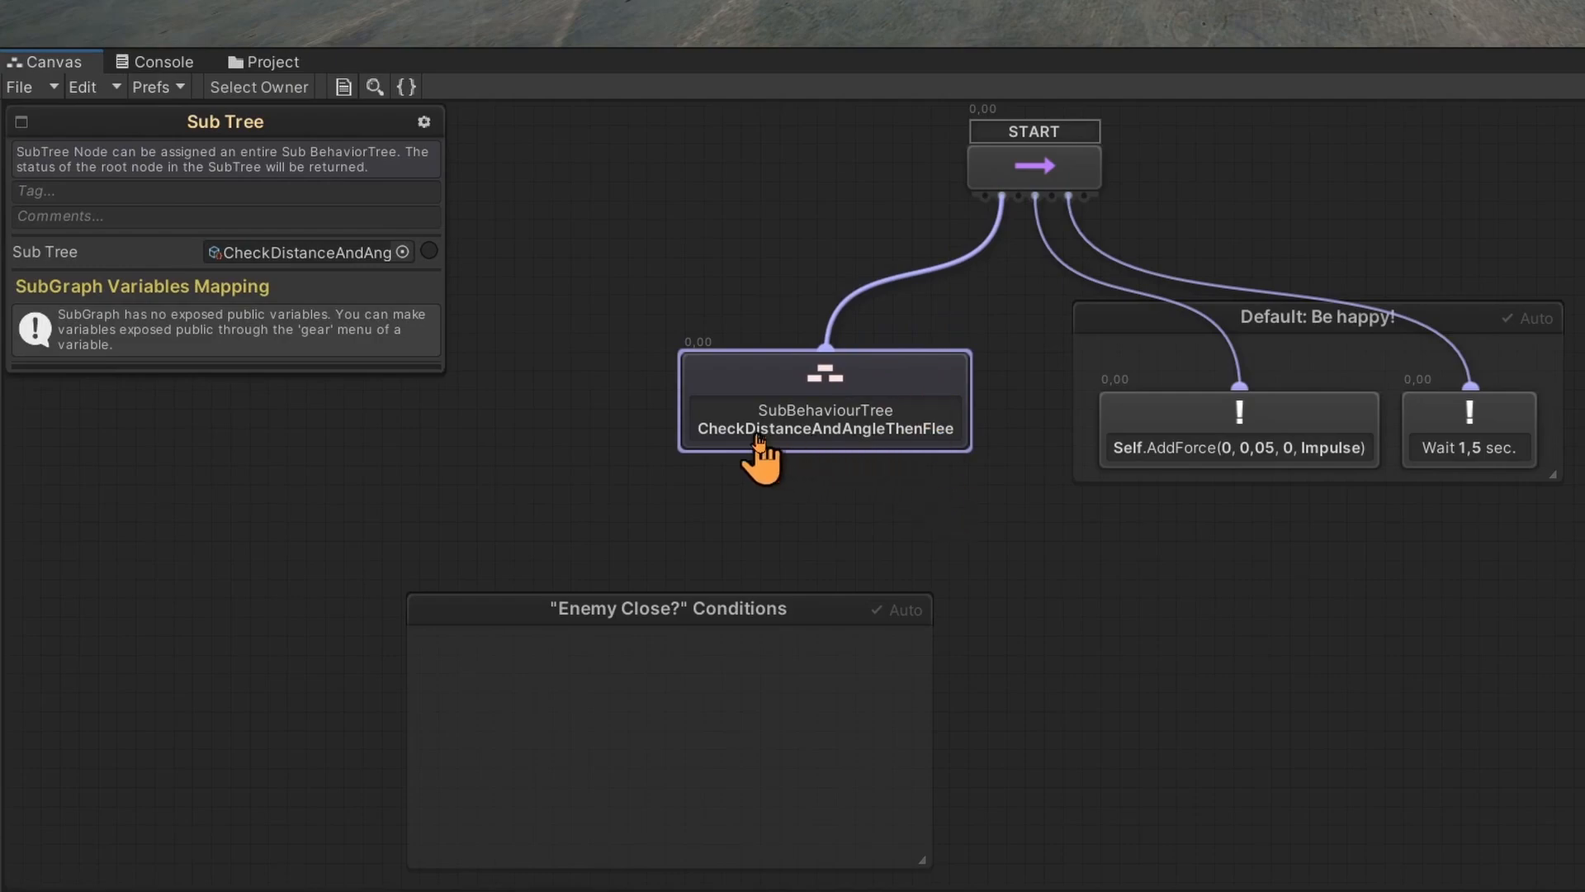
{"action": "right_click", "coordinate": [825, 614]}
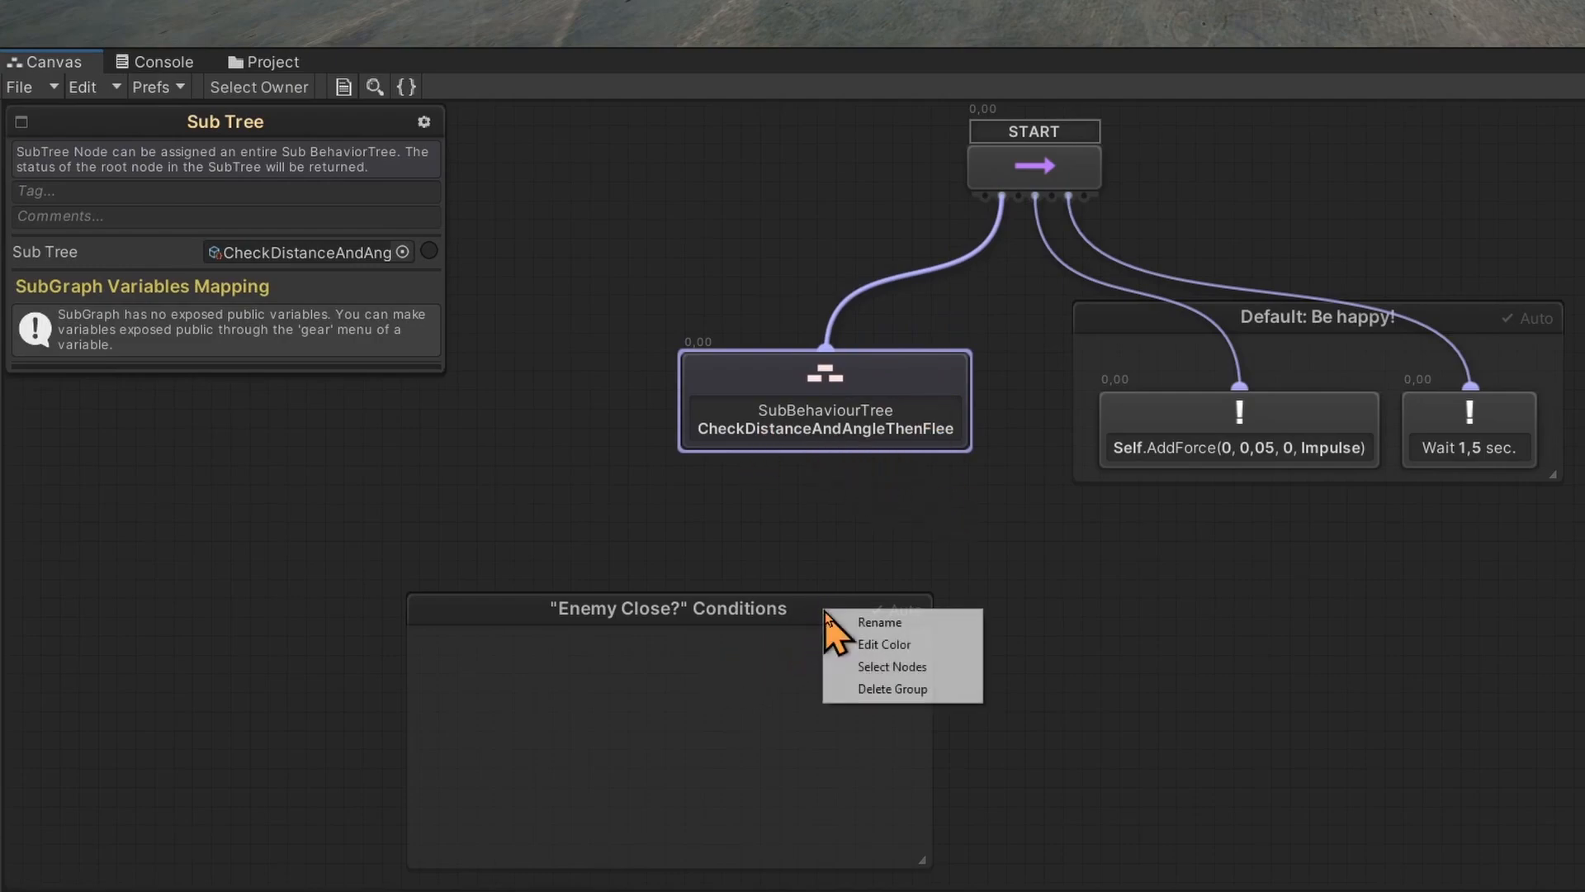
{"action": "left_click", "coordinate": [903, 685]}
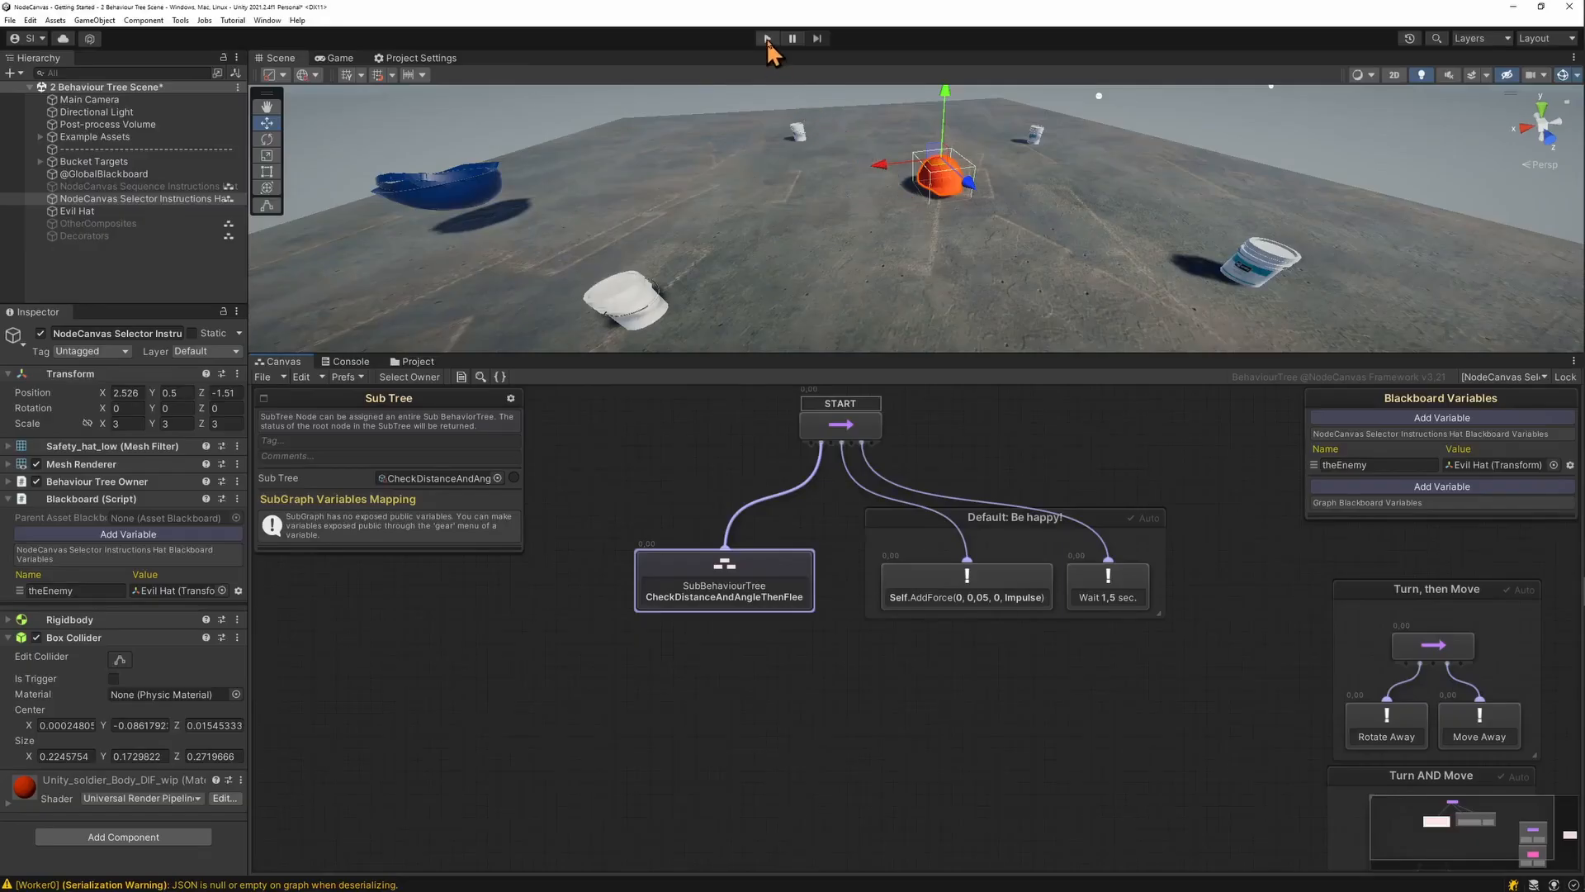
Step: Run the scene and move the Evil Hat toward the red hat to test the CheckDistanceAndAngleThenFlee sub tree
{"action": "left_click", "coordinate": [767, 39]}
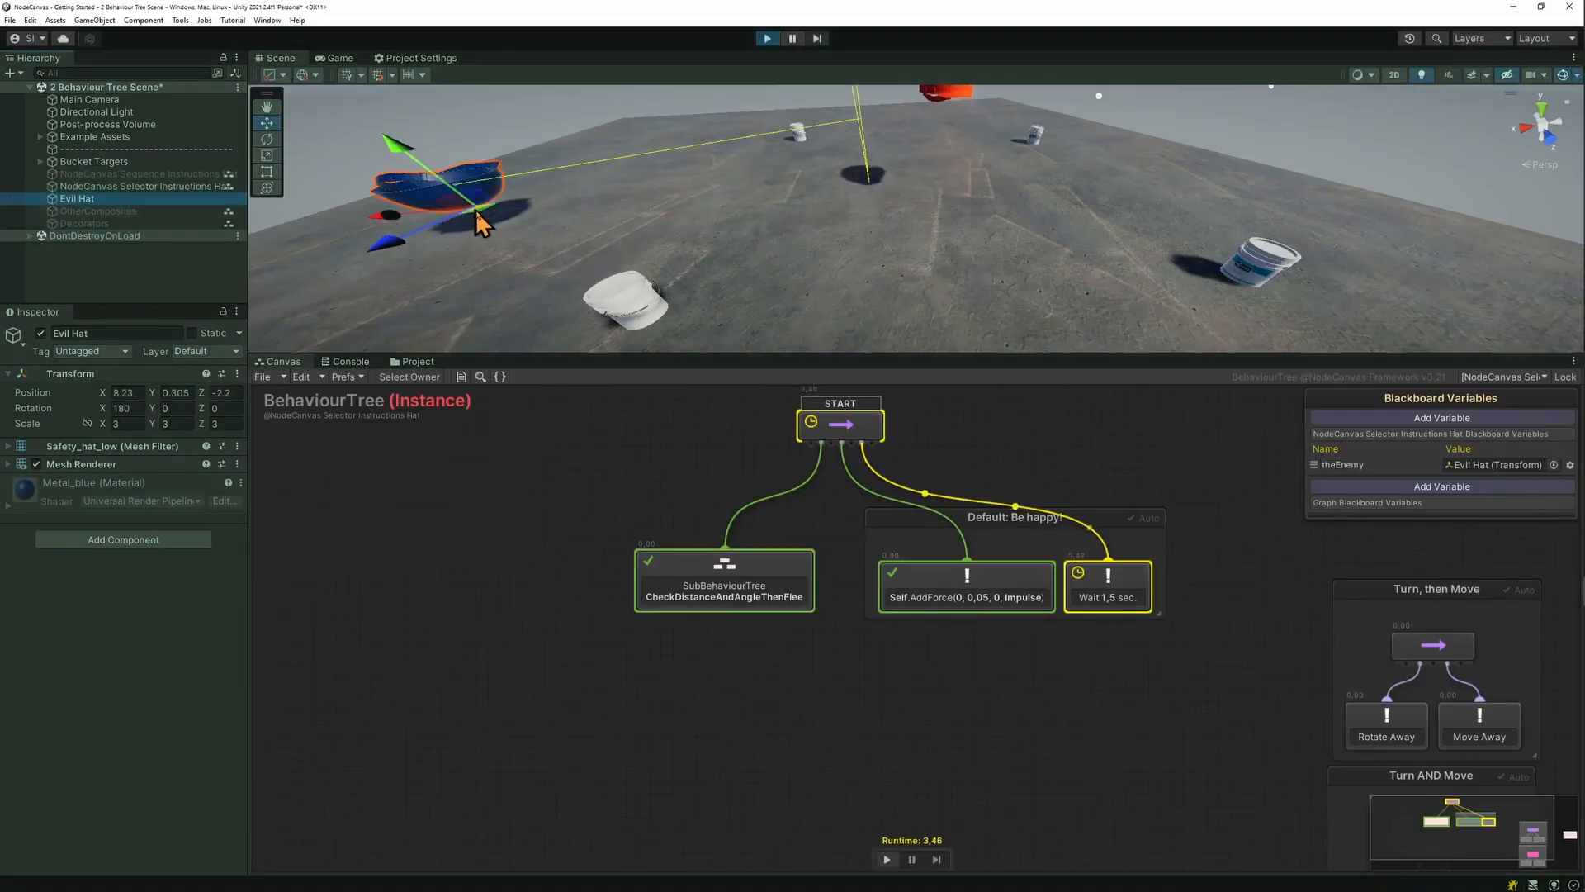
{"action": "left_click_drag", "start_coordinate": [476, 211], "coordinate": [1015, 259]}
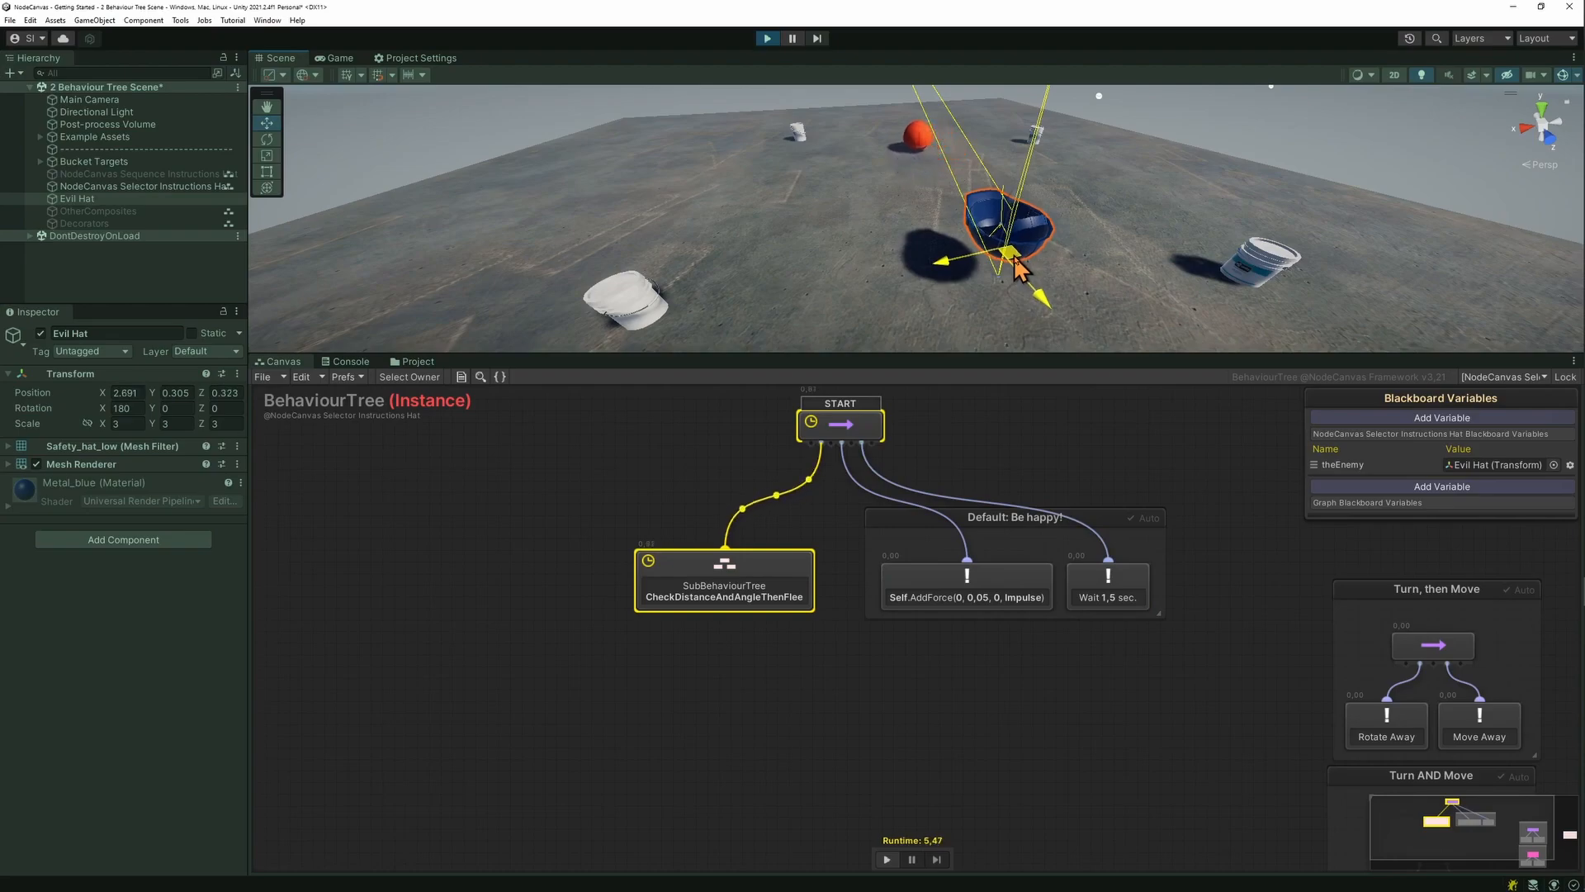
{"action": "left_click_drag", "start_coordinate": [974, 148], "coordinate": [915, 123]}
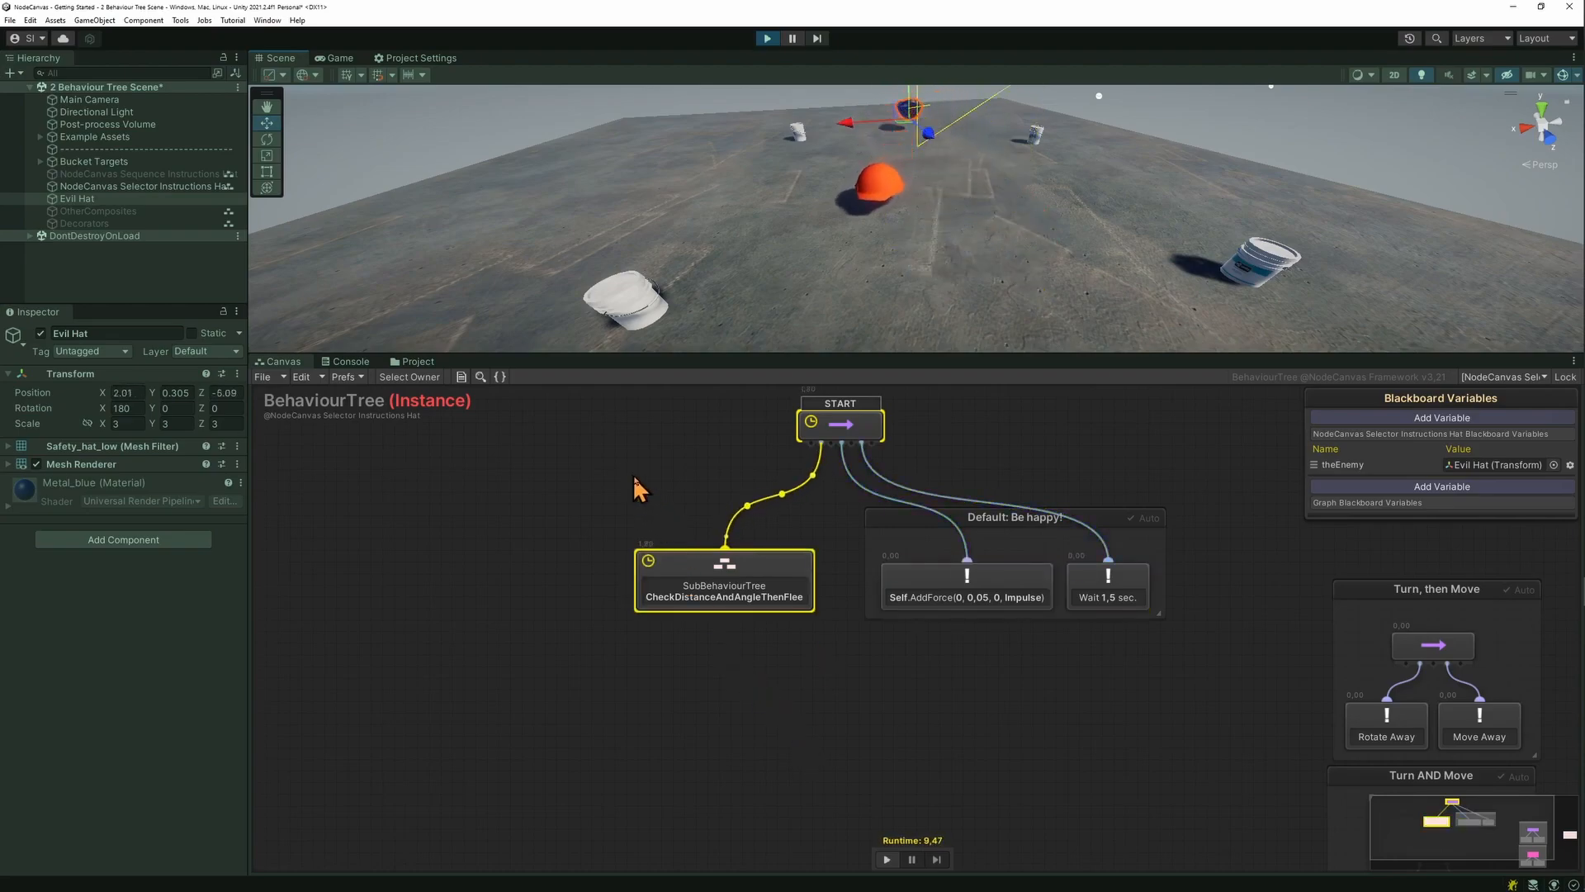
Step: Open the list of decorators that can be applied to the START Sequencer node
{"action": "middle_click_drag", "start_coordinate": [845, 578], "coordinate": [813, 630]}
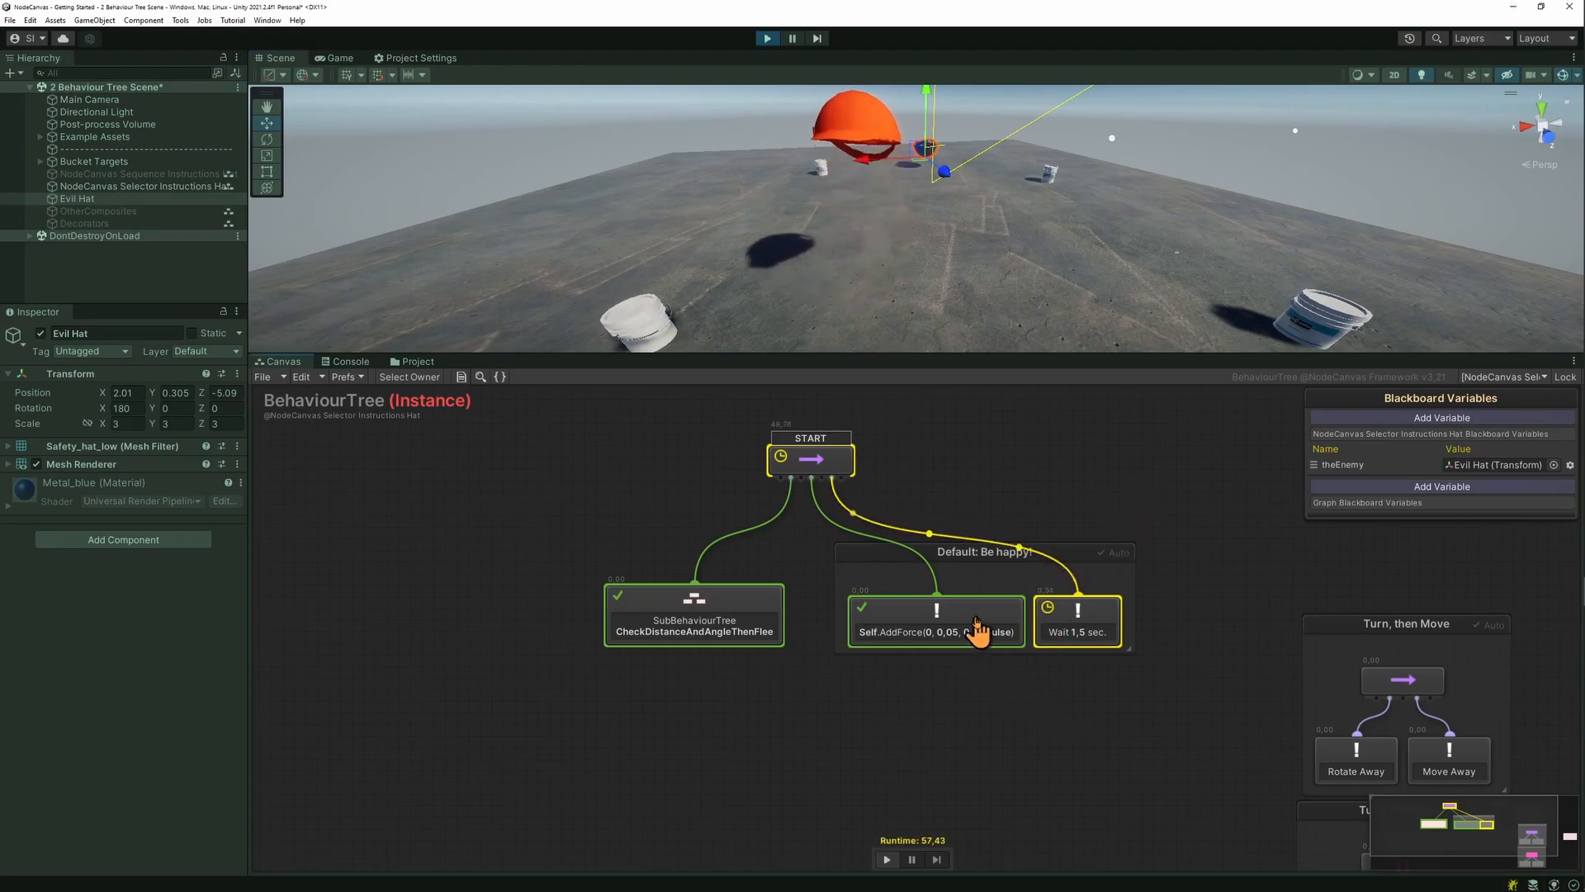
{"action": "right_click", "coordinate": [828, 463]}
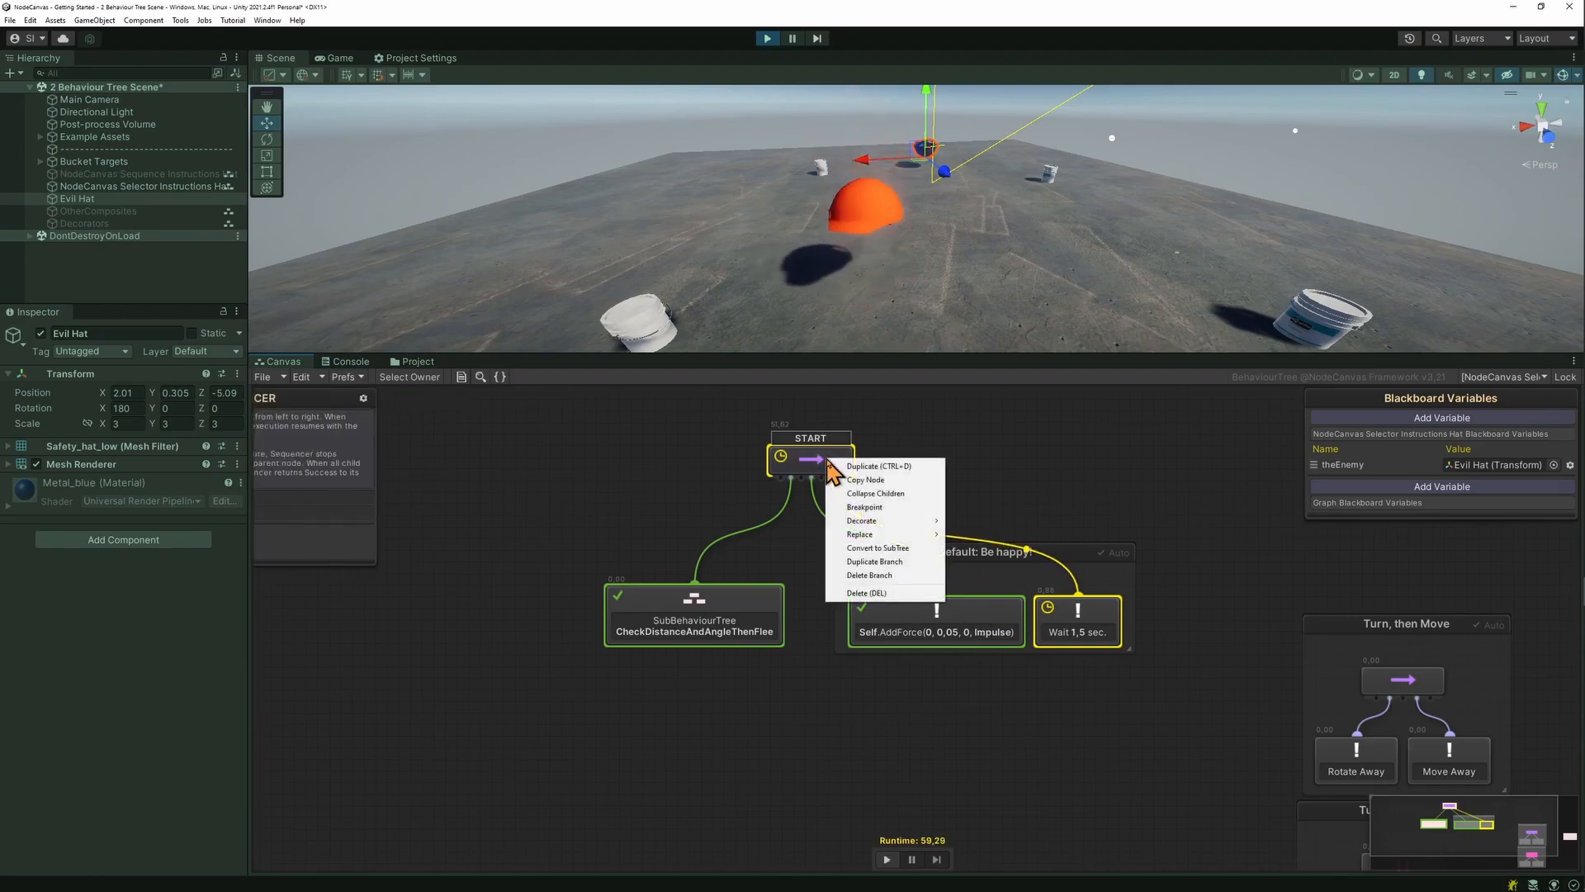
{"action": "mouse_move", "coordinate": [891, 538]}
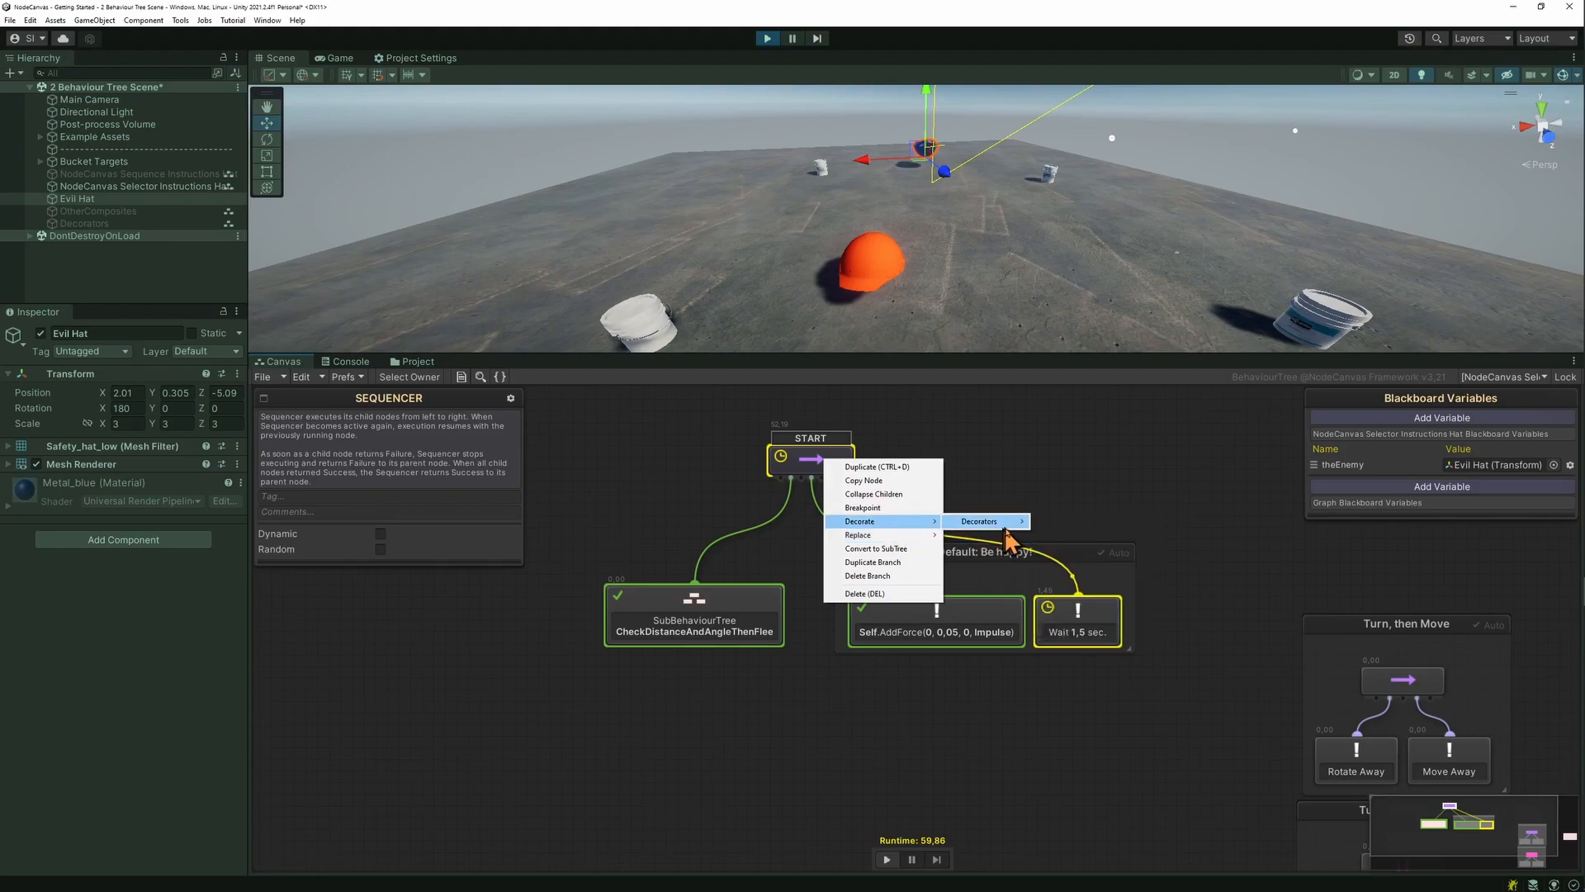
{"action": "mouse_move", "coordinate": [1005, 528]}
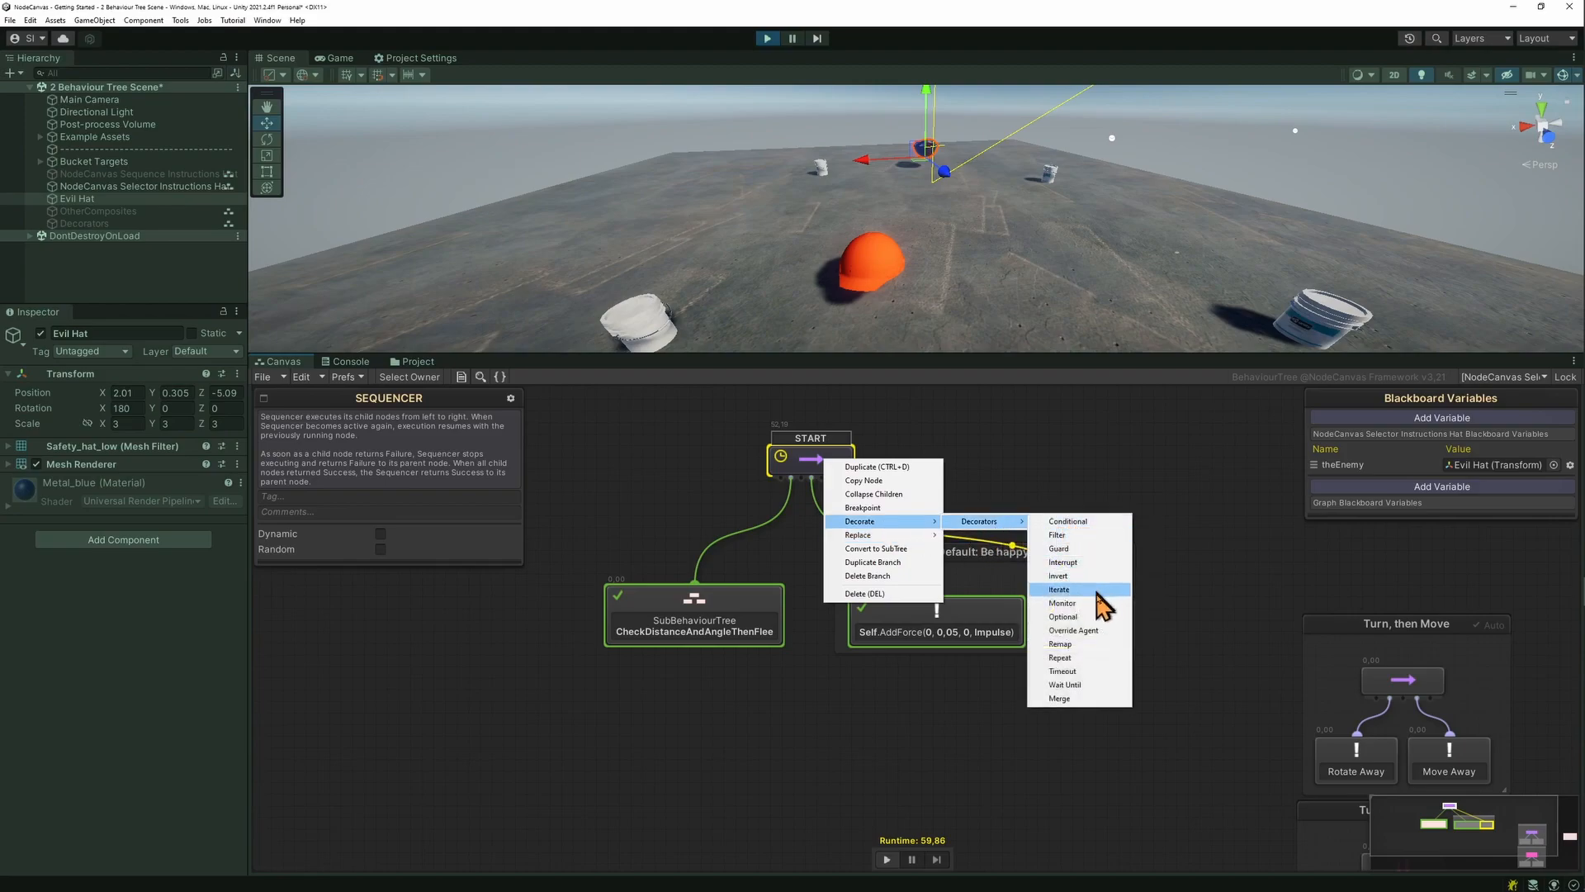